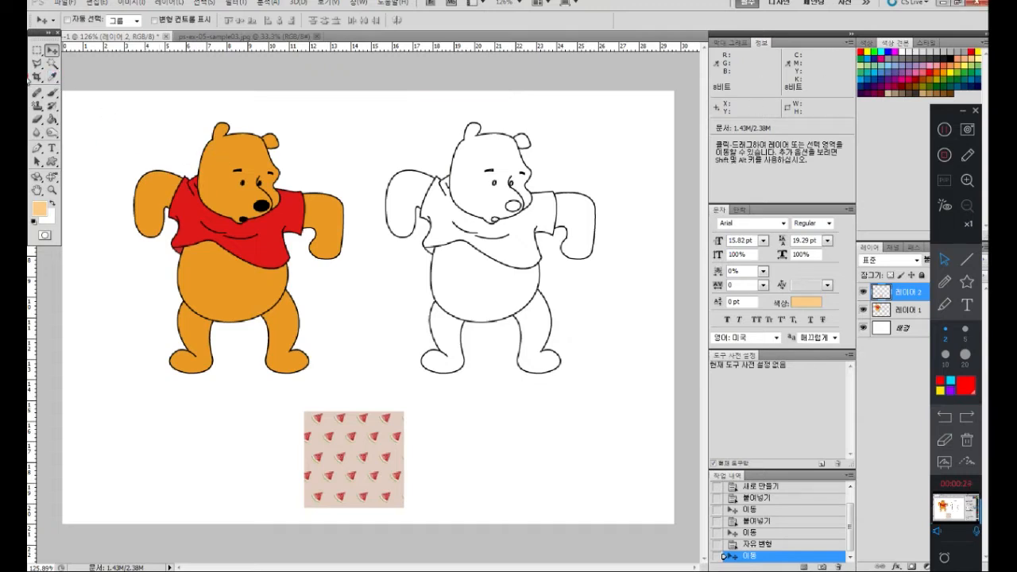
- Sample the orange of the coloured bear's face as the foreground colour, using the Point Sample size, and check it in the Color Picker
{"action": "left_click", "coordinate": [49, 77]}
{"action": "left_click", "coordinate": [215, 166]}
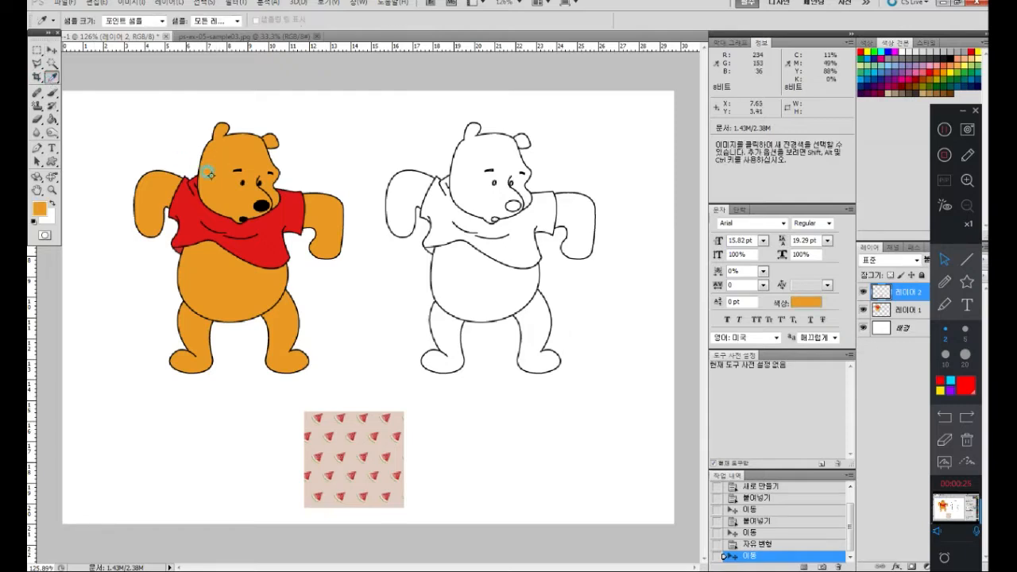
{"action": "left_click", "coordinate": [159, 21]}
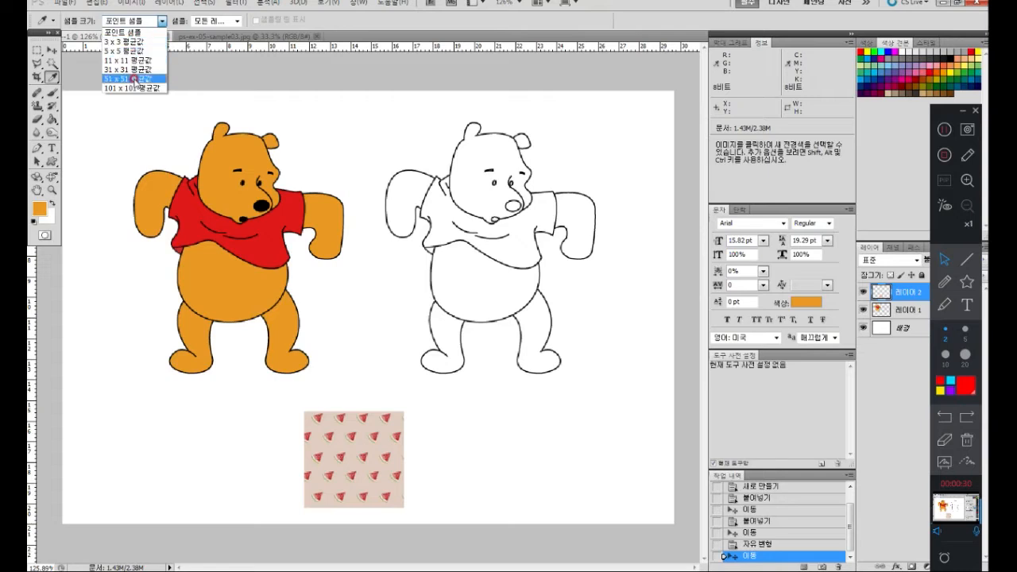
{"action": "left_click", "coordinate": [133, 33]}
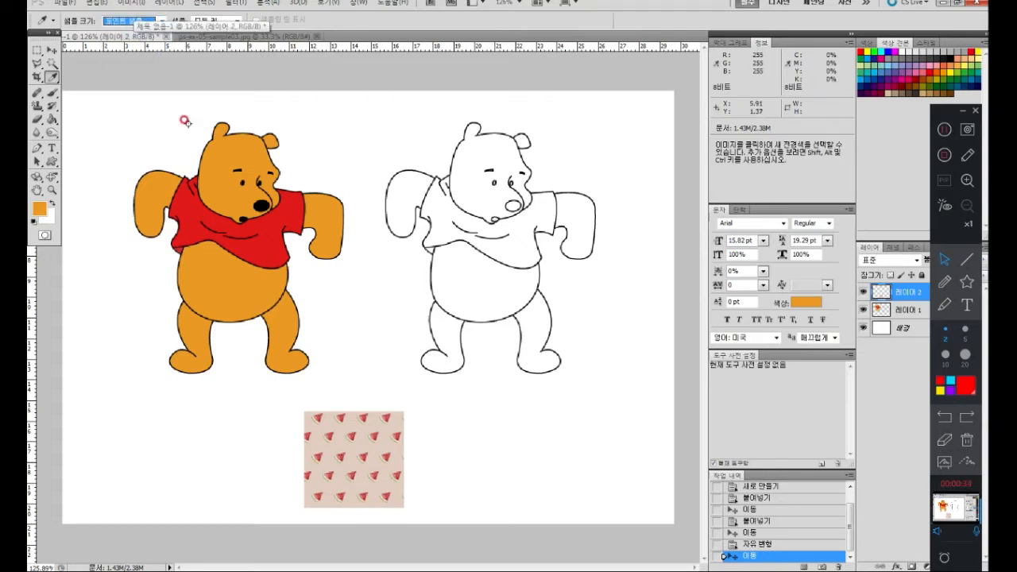
{"action": "left_click", "coordinate": [43, 213]}
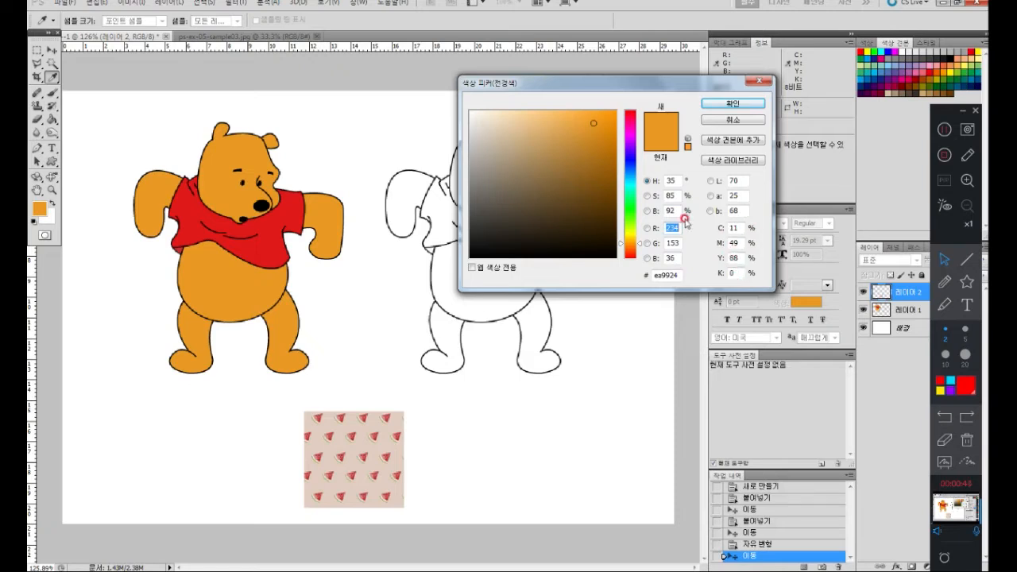
{"action": "left_click", "coordinate": [719, 105]}
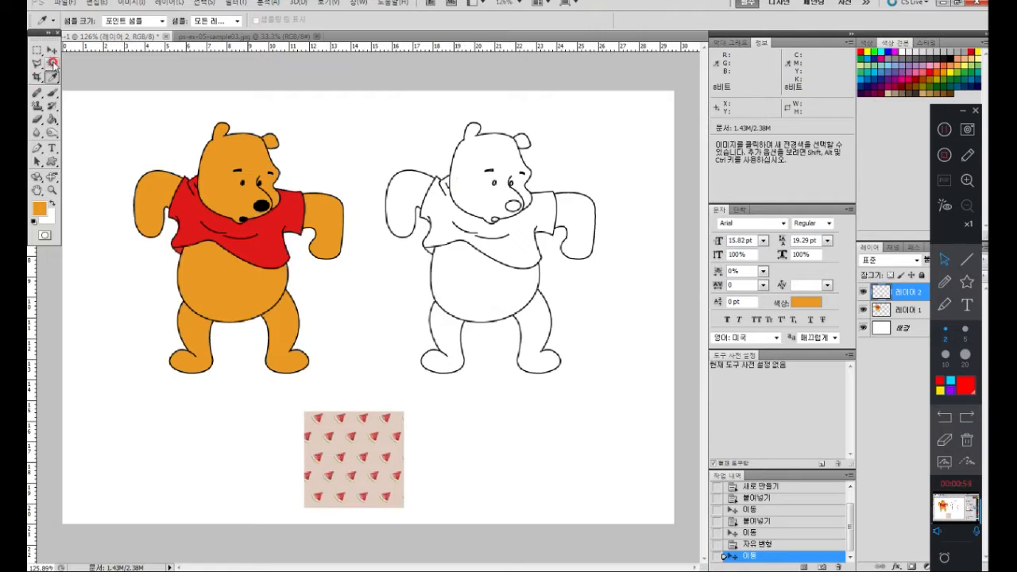
- Check the Magic Wand tolerance and examine the grey edge pixels of the outline bear's collar up close
{"action": "left_click", "coordinate": [51, 62]}
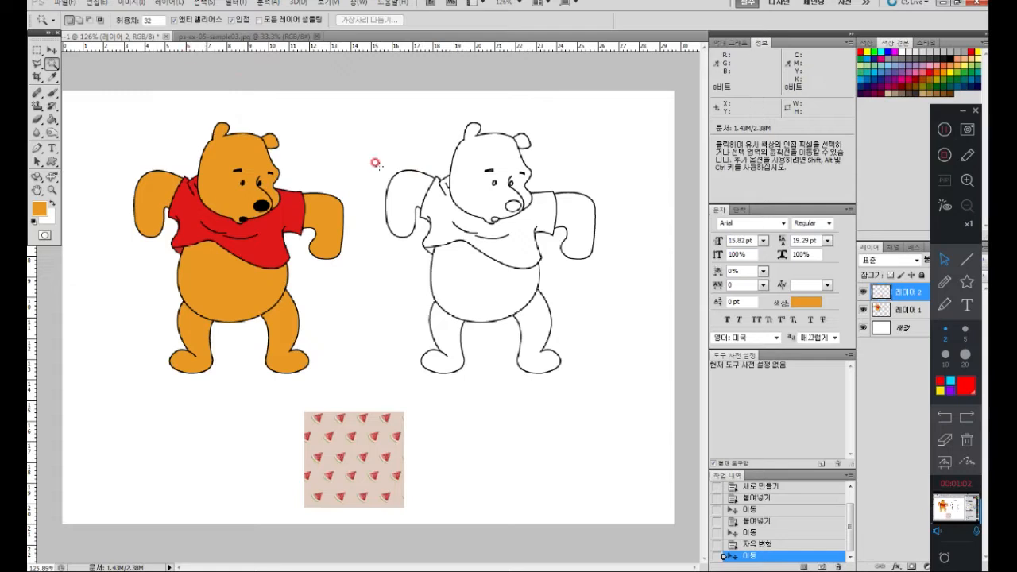
{"action": "left_click", "coordinate": [154, 20]}
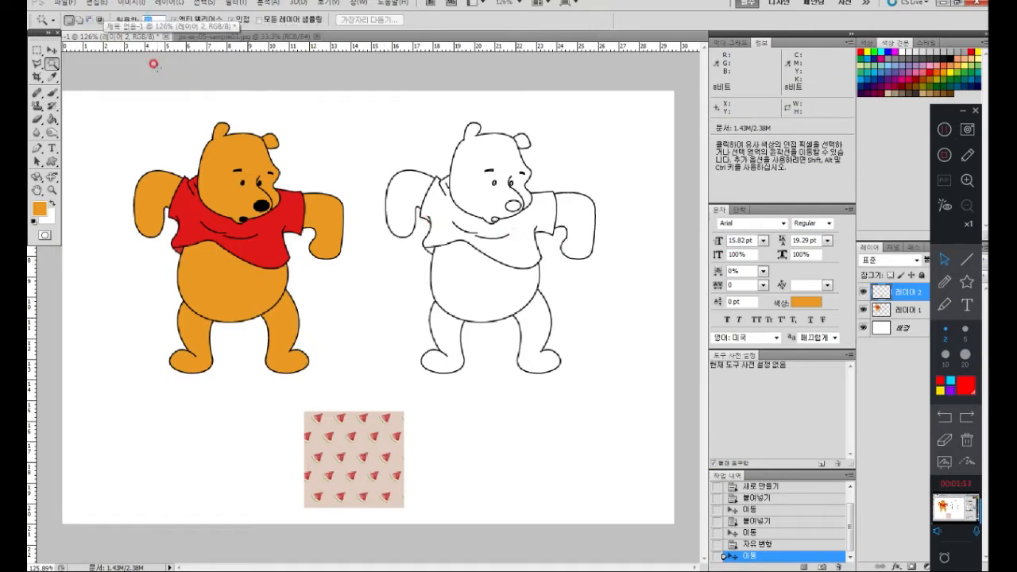
{"action": "left_click", "coordinate": [51, 191]}
{"action": "left_click_drag", "start_coordinate": [438, 172], "coordinate": [466, 202]}
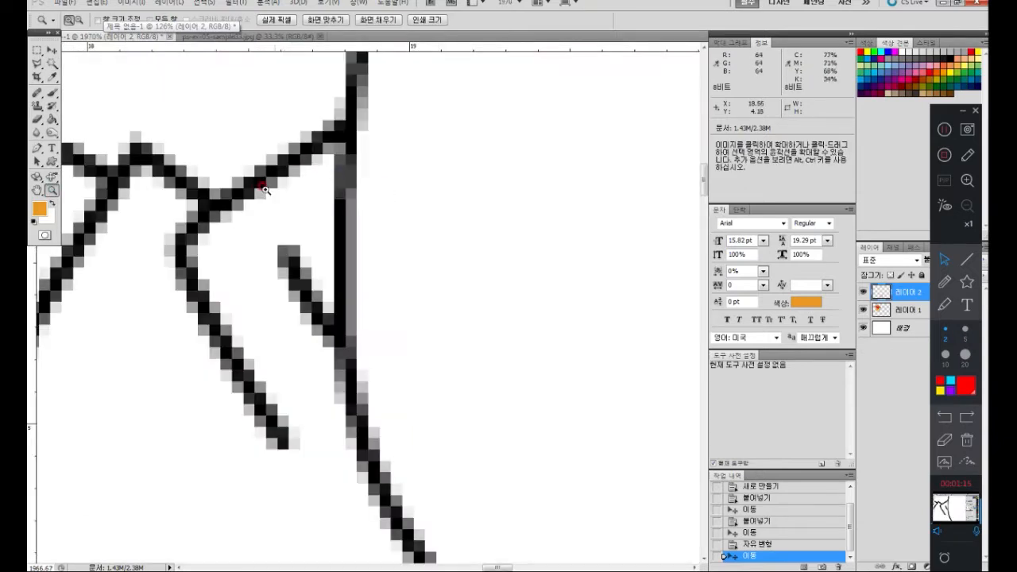
{"action": "double_click", "coordinate": [37, 191]}
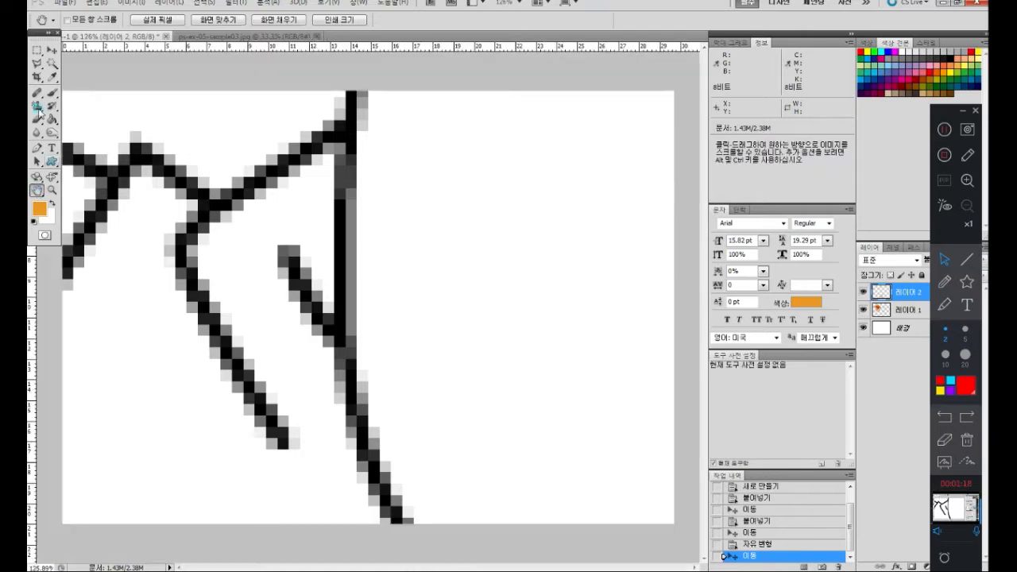
- Try to fill the white areas of layer 1 with orange from a non-contiguous Magic Wand selection
{"action": "left_click", "coordinate": [52, 64]}
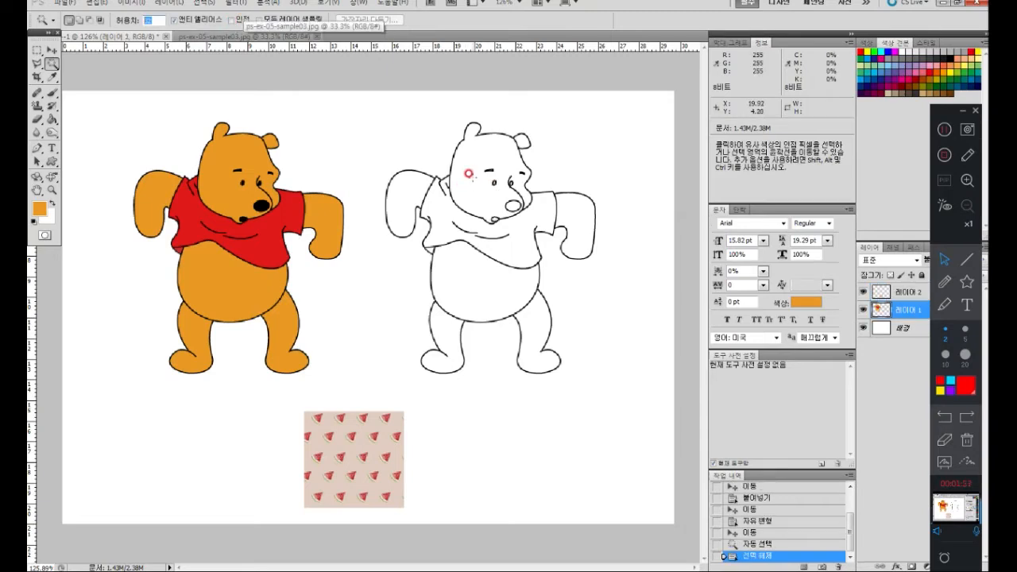
{"action": "left_click", "coordinate": [469, 173]}
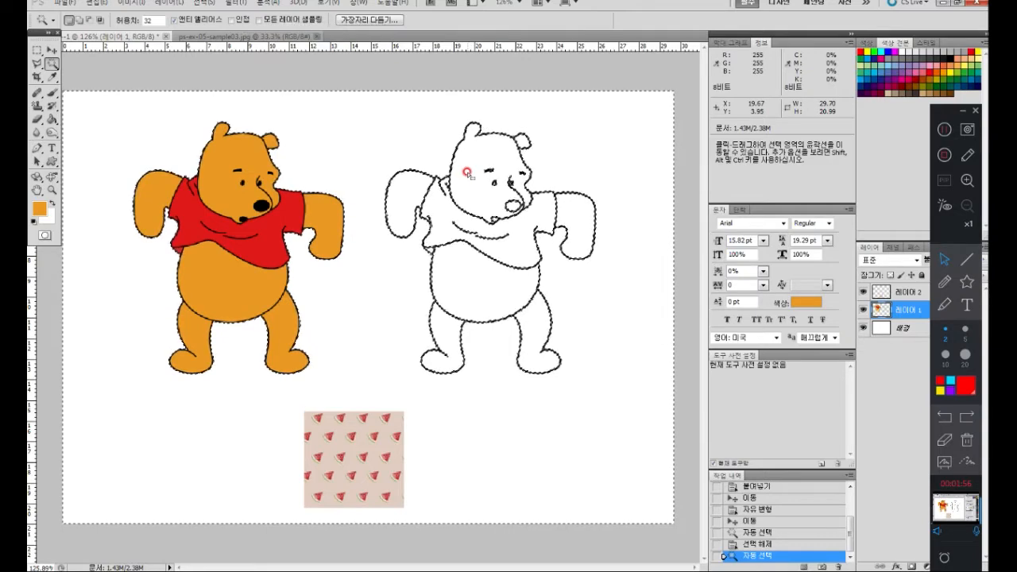
{"action": "key", "text": "alt"}
{"action": "key", "text": "alt+BackSpace"}
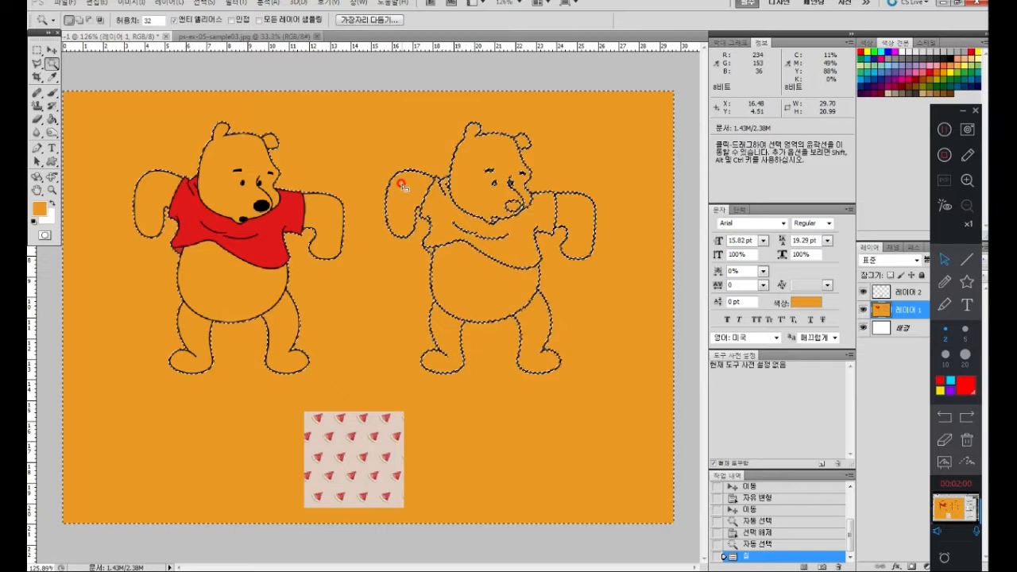
{"action": "key", "text": "ctrl+z"}
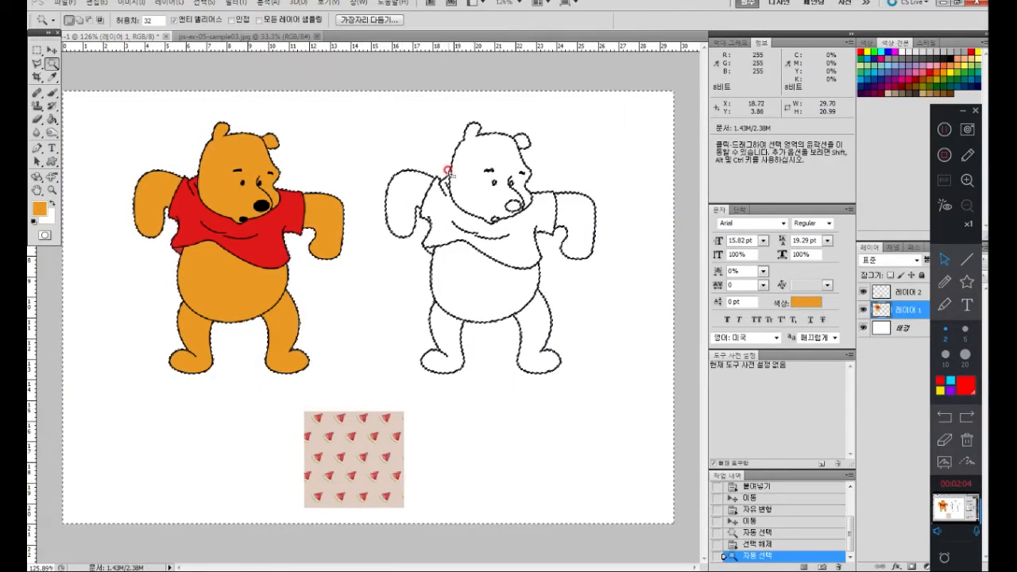
{"action": "key", "text": "m"}
{"action": "key", "text": "ctrl+d"}
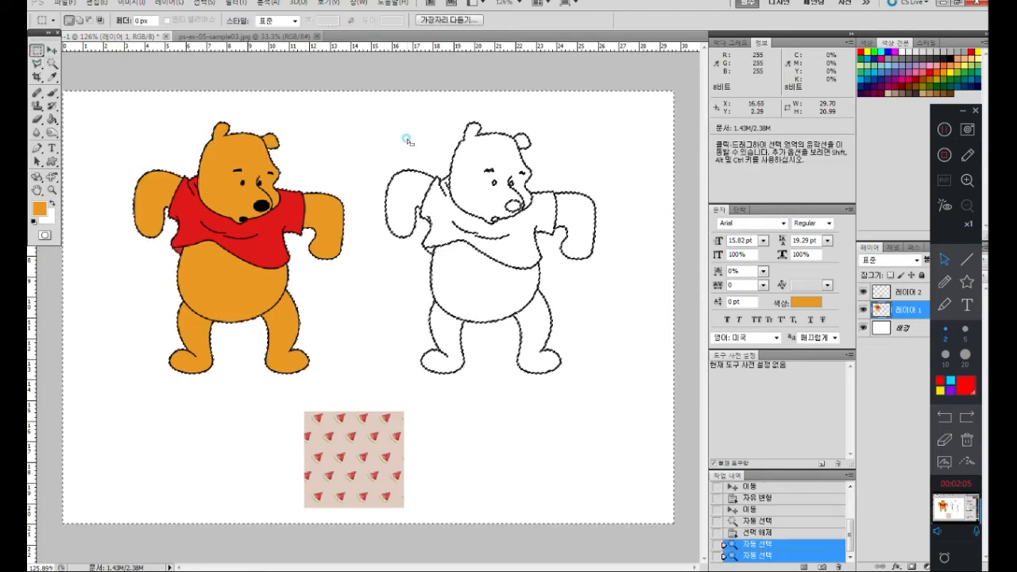
- Select the outline bear's head, ear, arms, belly and legs with the contiguous Magic Wand and fill them with the orange
{"action": "left_click", "coordinate": [51, 63]}
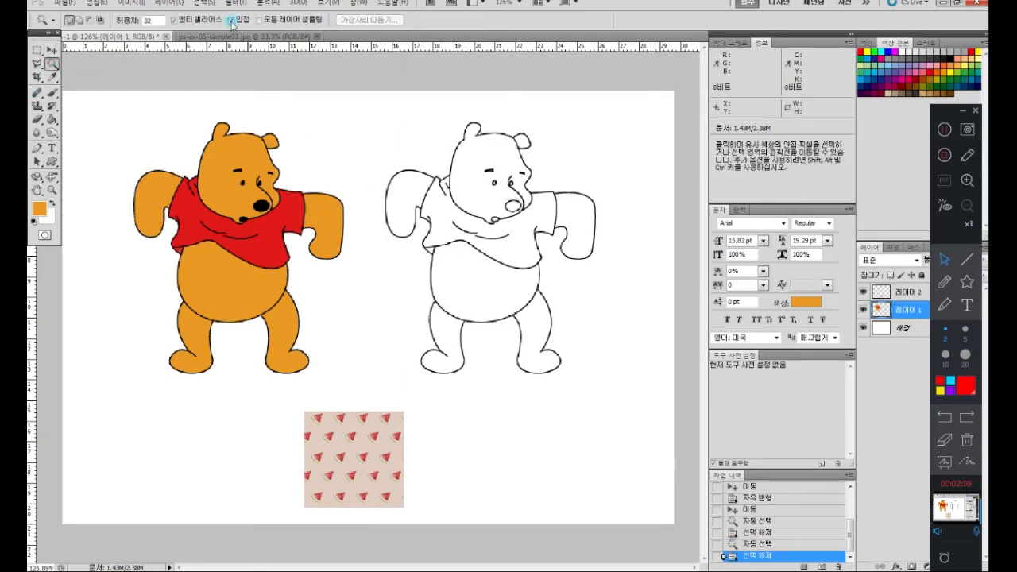
{"action": "left_click", "coordinate": [216, 190]}
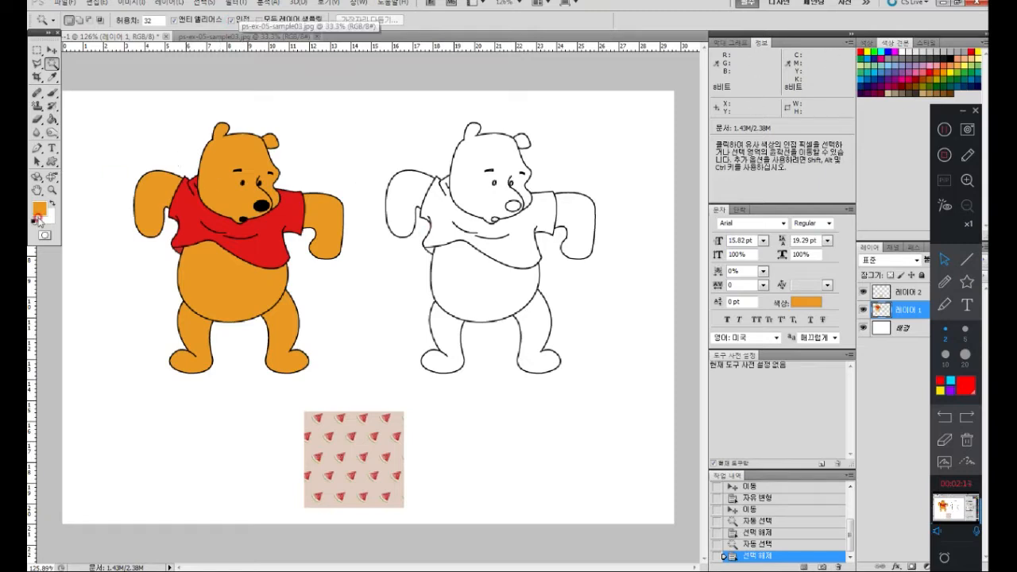
{"action": "left_click", "coordinate": [465, 184]}
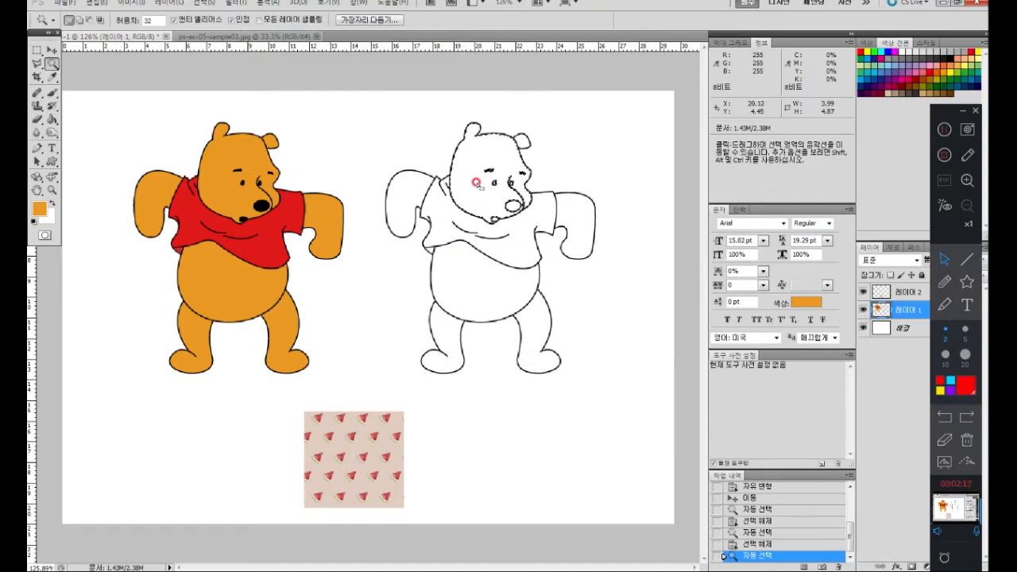
{"action": "key", "text": "shift"}
{"action": "left_click", "coordinate": [518, 139], "text": "shift"}
{"action": "left_click", "coordinate": [569, 220], "text": "shift"}
{"action": "left_click", "coordinate": [391, 196], "text": "shift"}
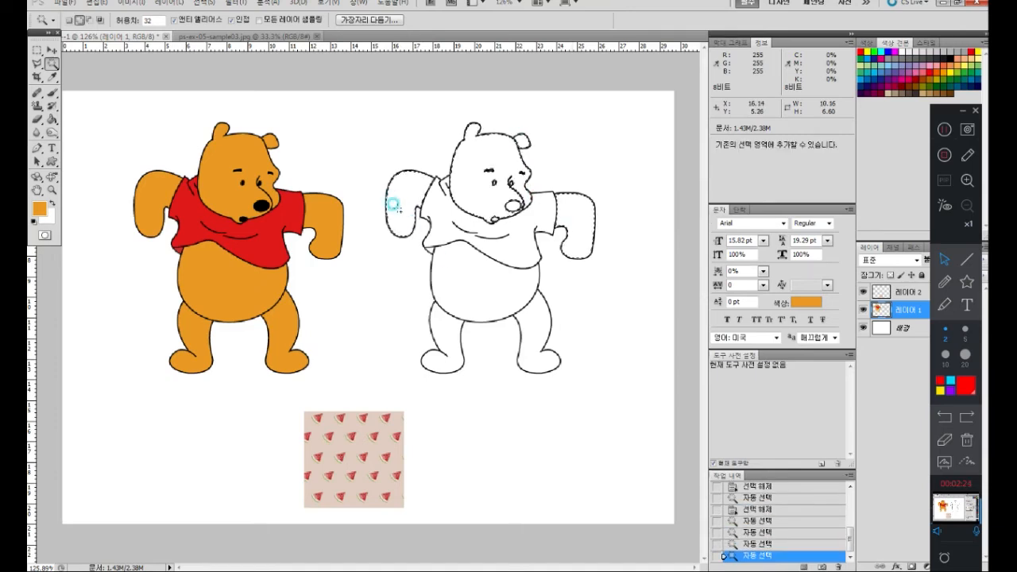
{"action": "left_click", "coordinate": [465, 269], "text": "shift"}
{"action": "left_click", "coordinate": [443, 332], "text": "shift"}
{"action": "left_click", "coordinate": [522, 329], "text": "shift"}
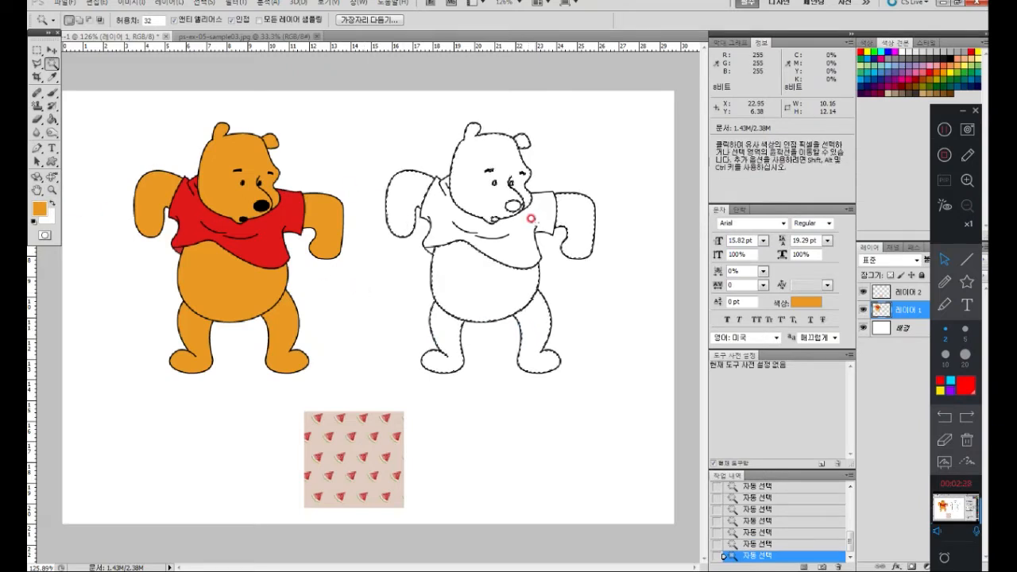
{"action": "key", "text": "alt"}
{"action": "key", "text": "alt+Delete"}
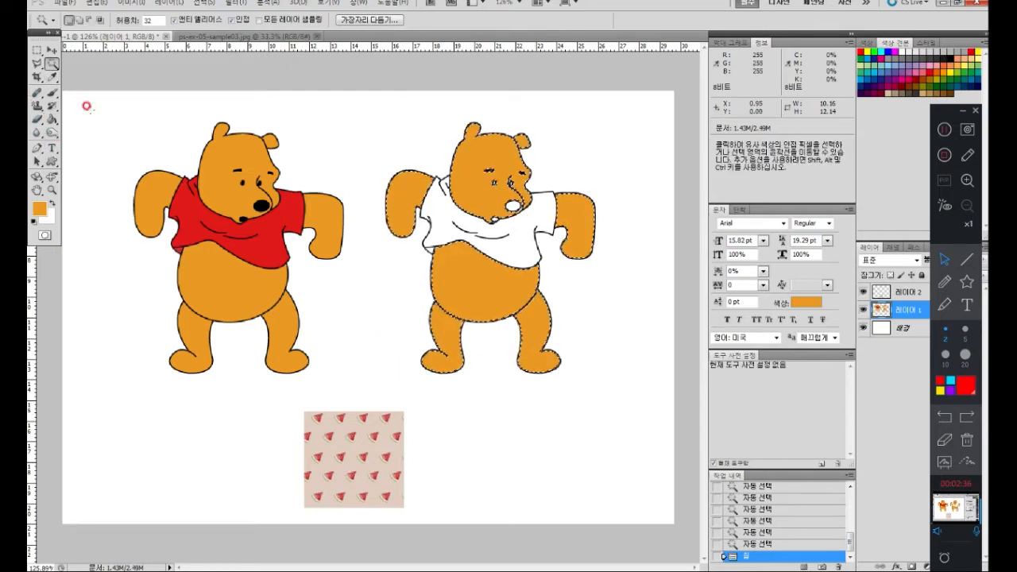
- Sample black from the coloured bear's nose and fill the other bear's mouth, nose and both eyes with it
{"action": "left_click", "coordinate": [51, 77]}
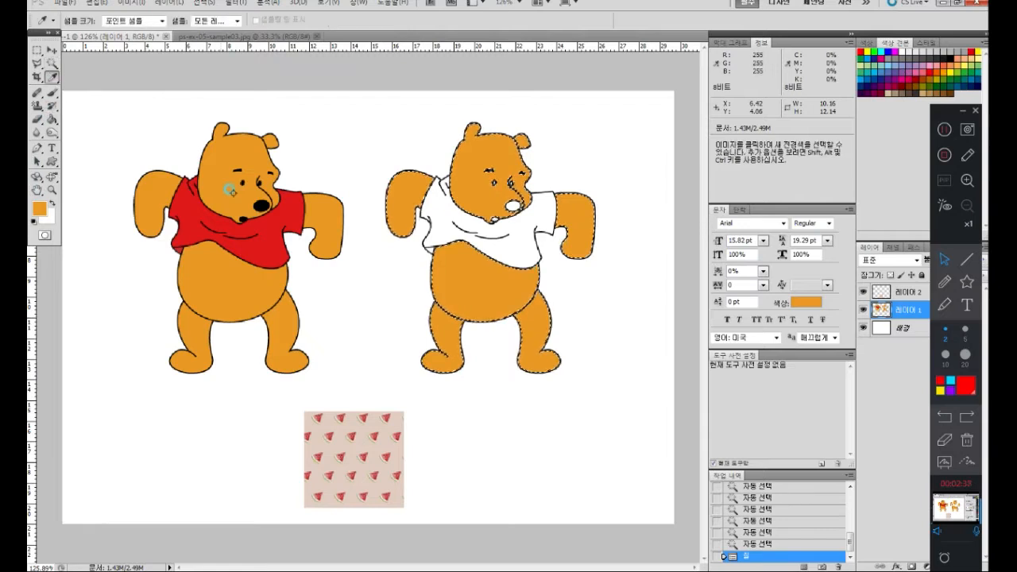
{"action": "left_click", "coordinate": [261, 205]}
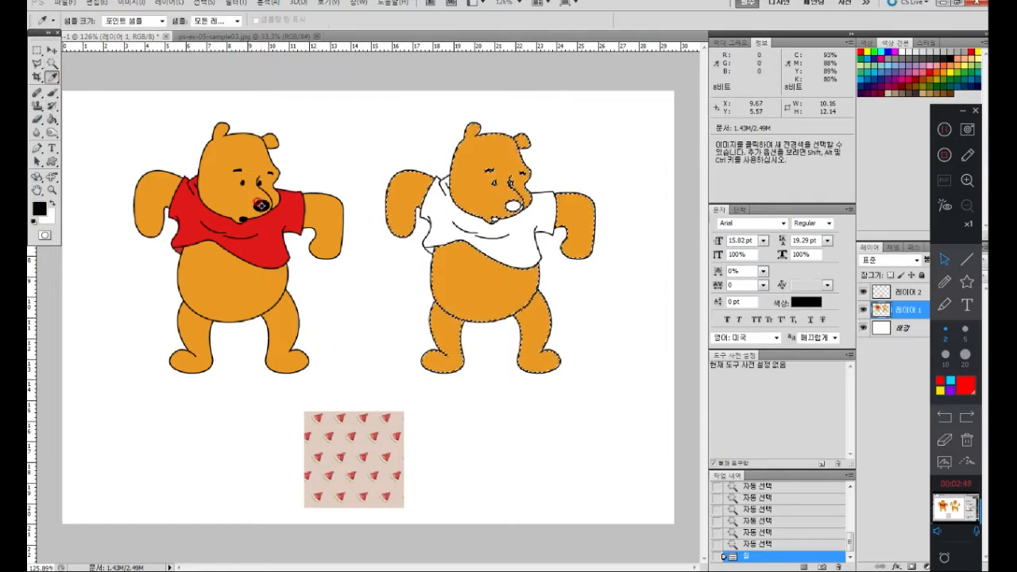
{"action": "left_click", "coordinate": [51, 63]}
{"action": "left_click", "coordinate": [492, 219]}
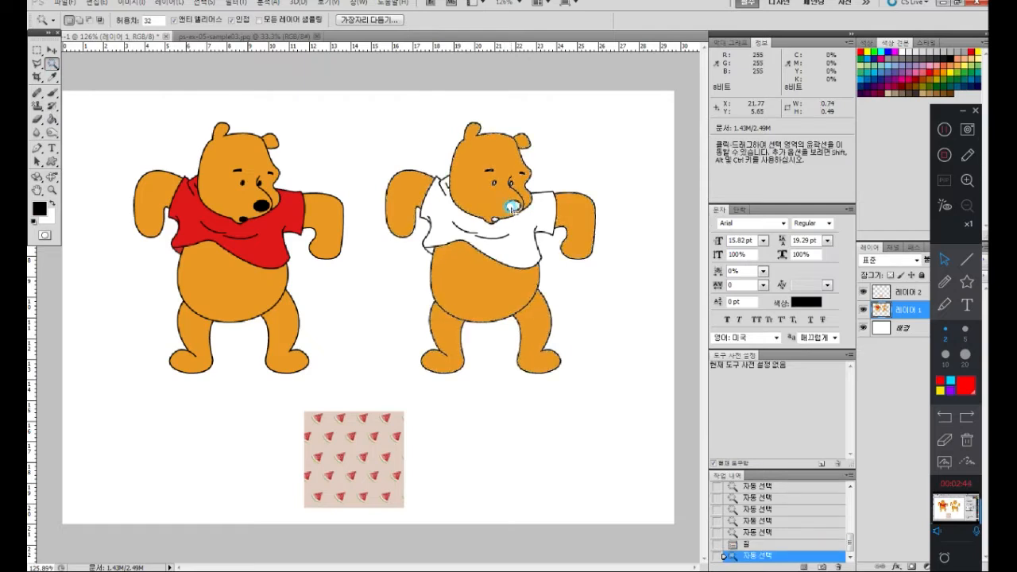
{"action": "left_click", "coordinate": [51, 189]}
{"action": "left_click_drag", "start_coordinate": [410, 125], "coordinate": [551, 279]}
{"action": "key", "text": "w"}
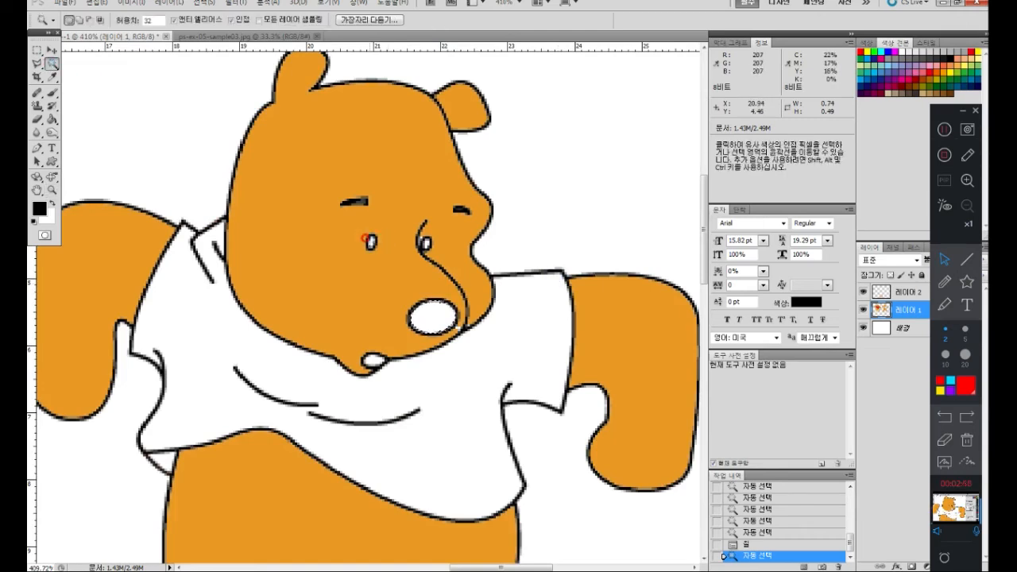
{"action": "left_click", "coordinate": [373, 362]}
{"action": "left_click", "coordinate": [370, 240], "text": "shift"}
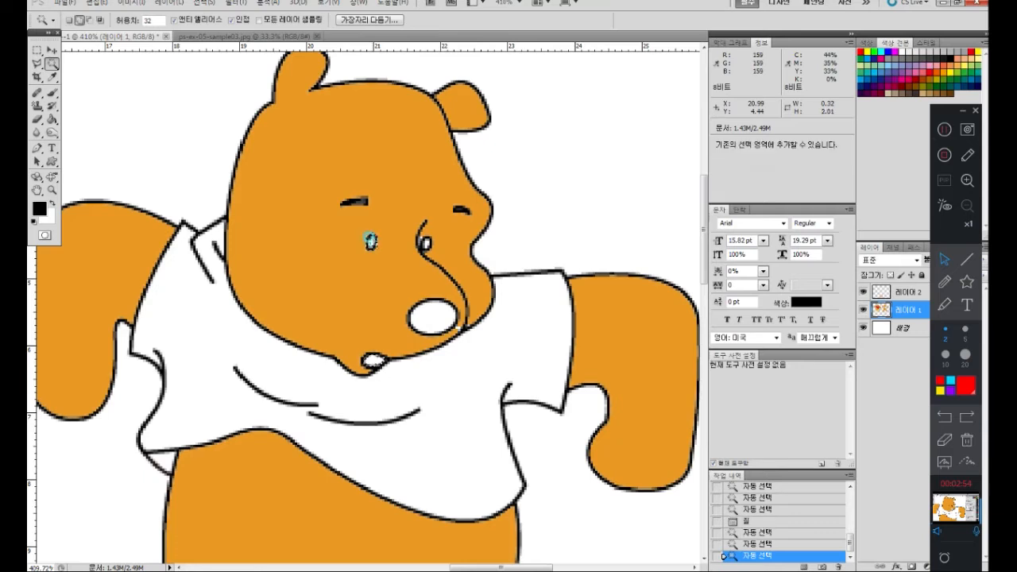
{"action": "left_click", "coordinate": [441, 313], "text": "shift"}
{"action": "left_click", "coordinate": [425, 241], "text": "shift"}
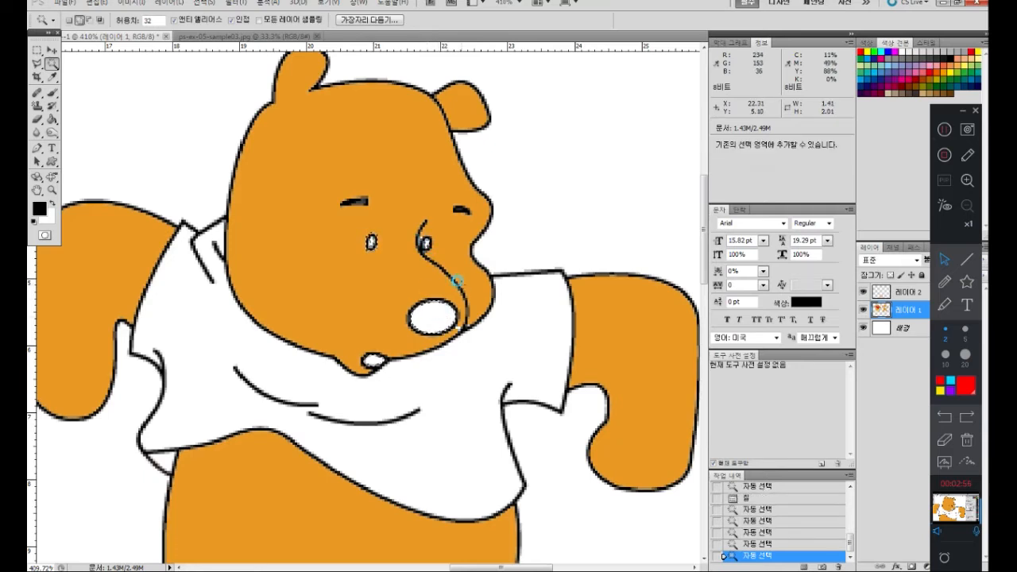
{"action": "key", "text": "alt+BackSpace"}
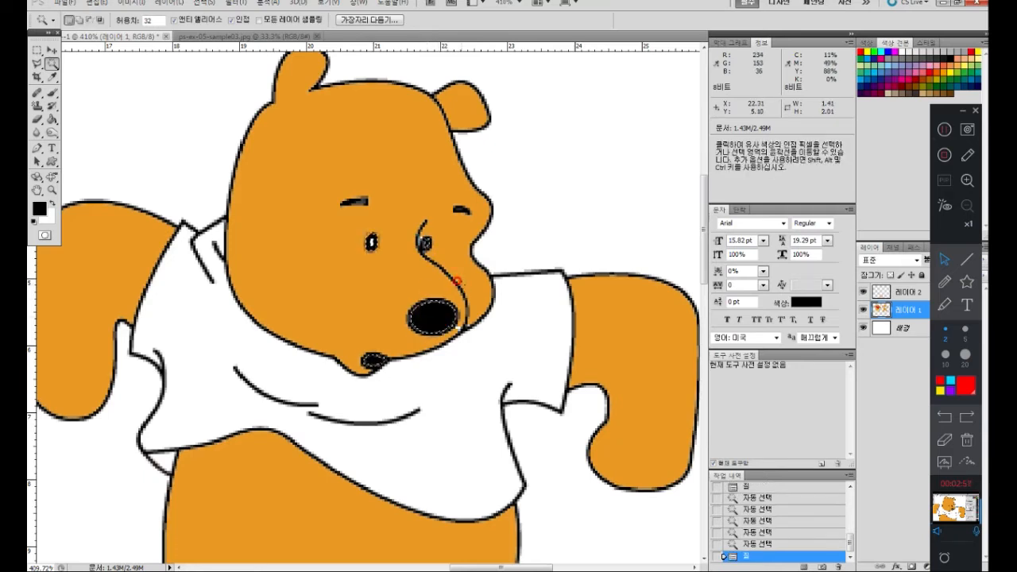
- Select the white spot left inside the bear's left eye and fill it with black
{"action": "left_click", "coordinate": [371, 242]}
{"action": "key", "text": "alt+BackSpace"}
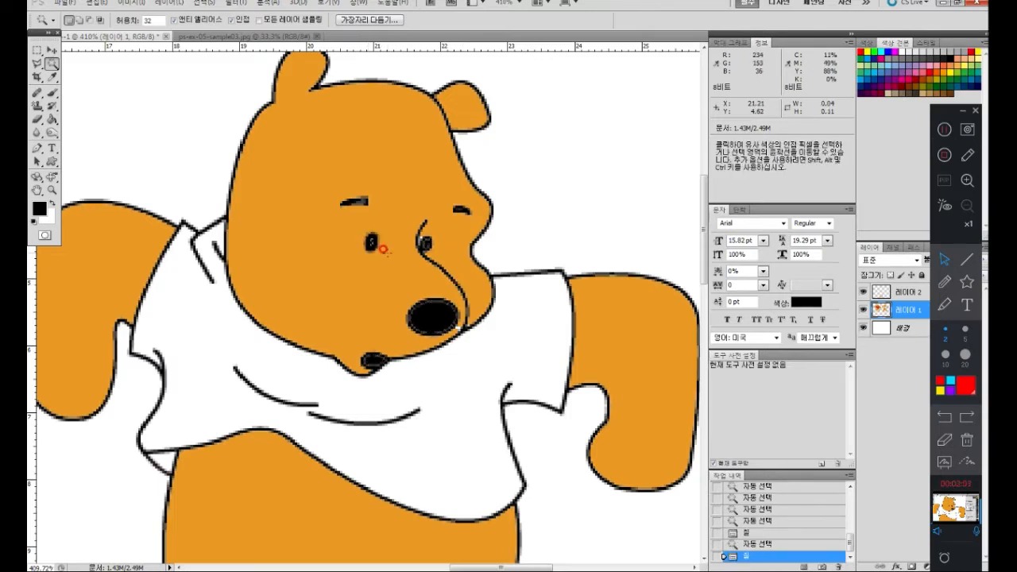
{"action": "left_click", "coordinate": [37, 190]}
{"action": "left_click", "coordinate": [38, 190]}
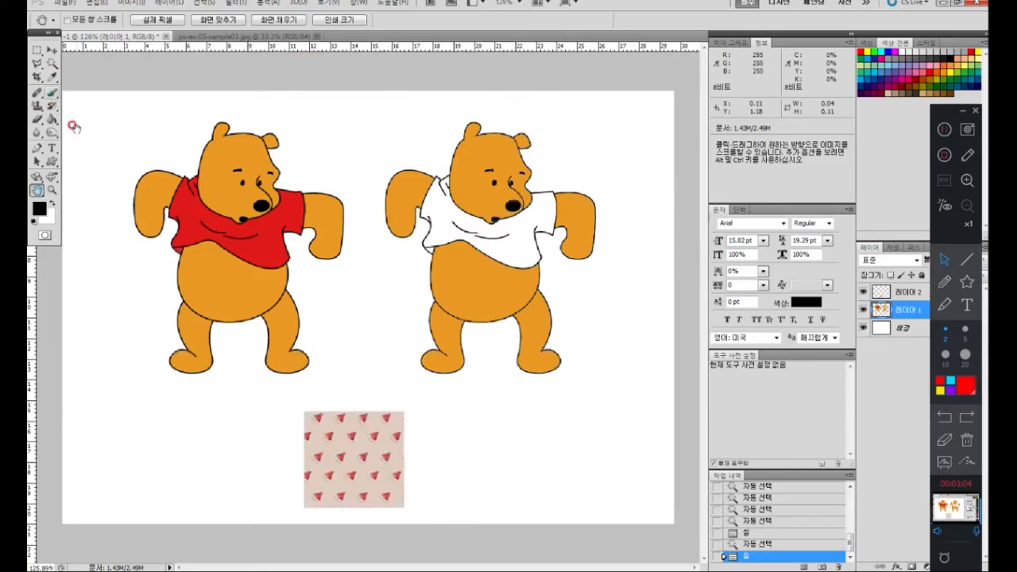
- Sample the red of the coloured bear's shirt and fill the other bear's white shirt with it
{"action": "left_click", "coordinate": [52, 63]}
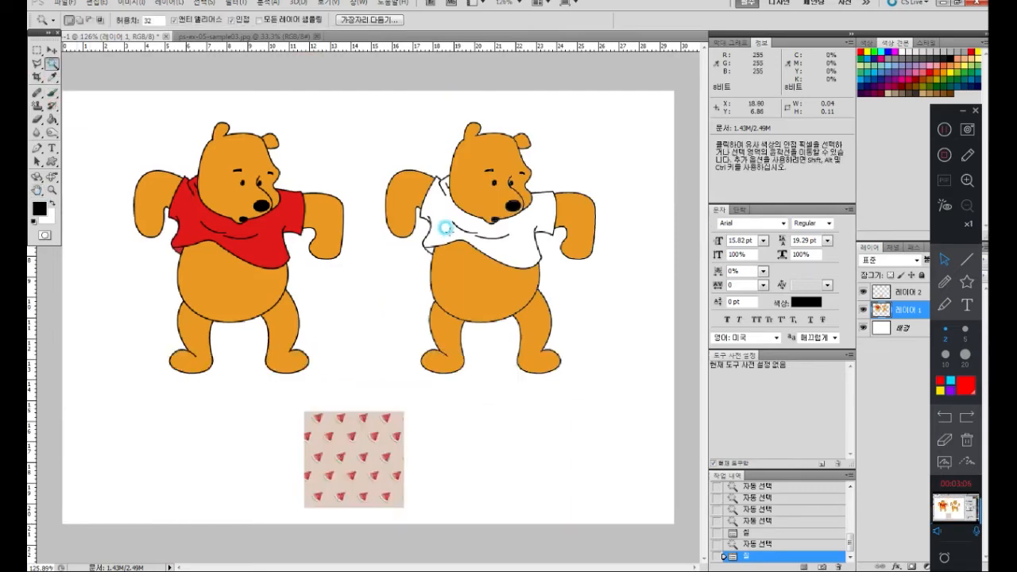
{"action": "left_click", "coordinate": [52, 78]}
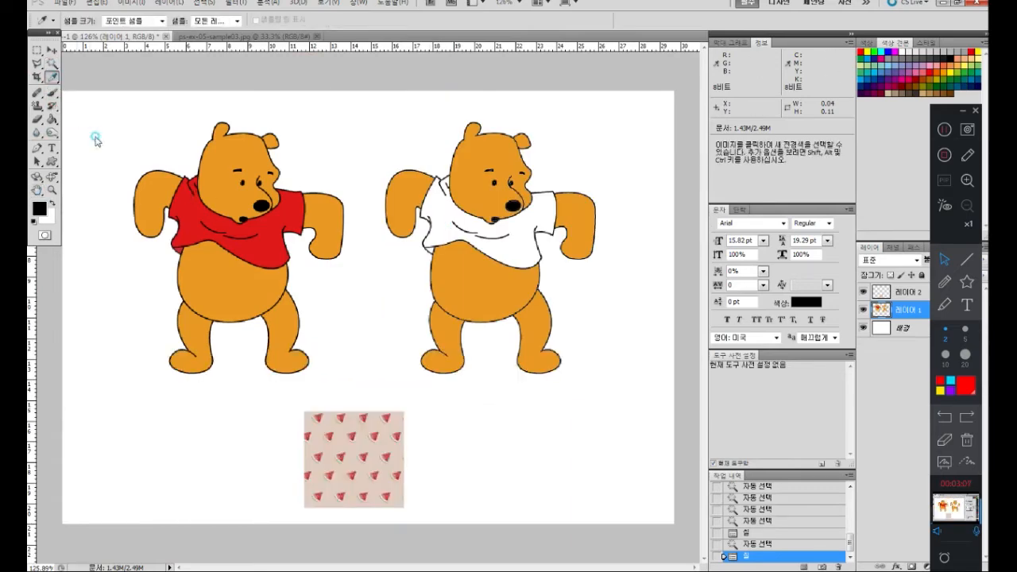
{"action": "left_click", "coordinate": [175, 202]}
{"action": "left_click", "coordinate": [51, 64]}
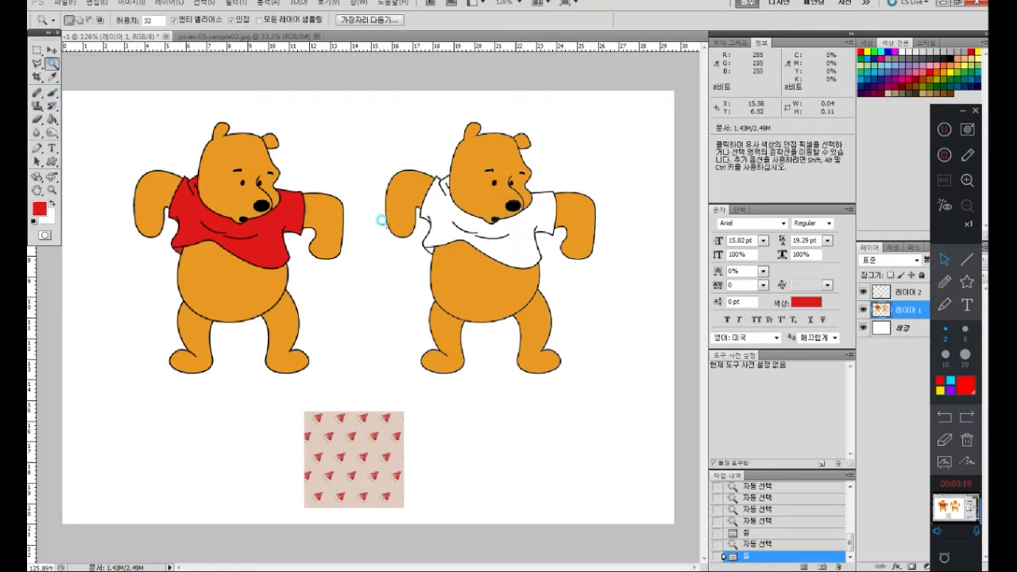
{"action": "left_click", "coordinate": [442, 215]}
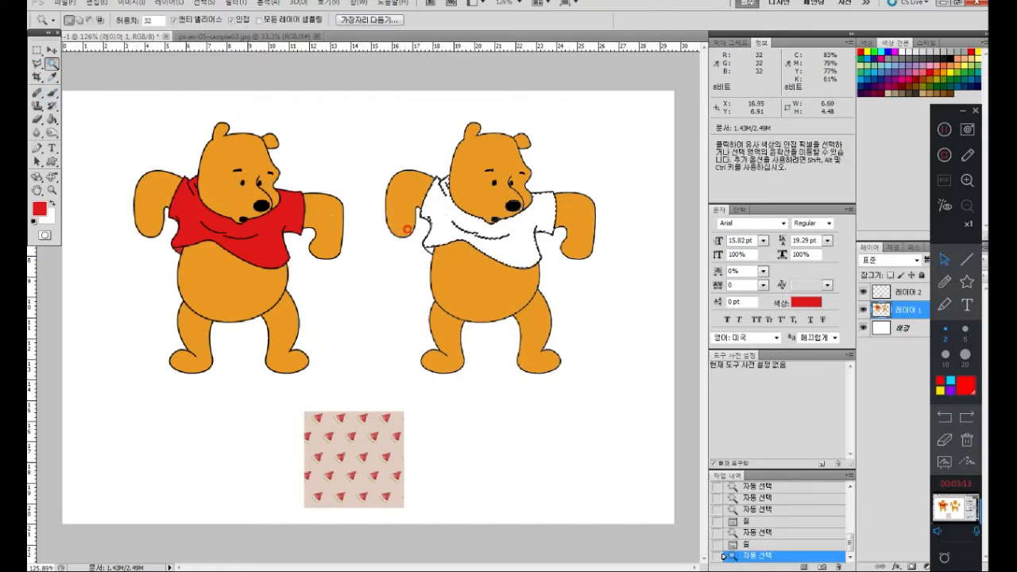
{"action": "key", "text": "alt+BackSpace"}
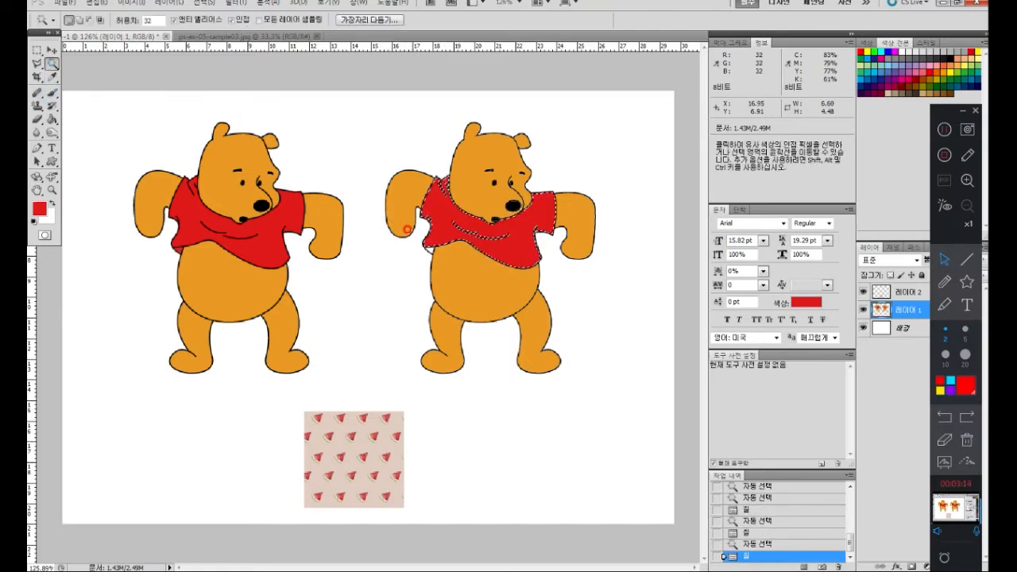
- Sample the darker red from the underside of the coloured bear's shirt tail as the foreground colour
{"action": "left_click", "coordinate": [51, 190]}
{"action": "left_click_drag", "start_coordinate": [160, 232], "coordinate": [220, 278]}
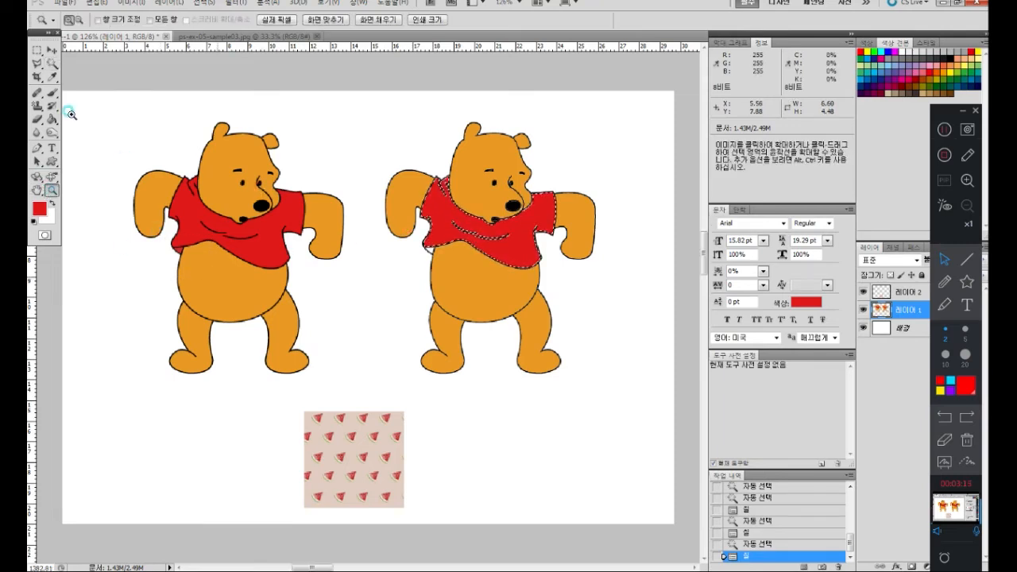
{"action": "left_click", "coordinate": [52, 77]}
{"action": "left_click", "coordinate": [243, 243]}
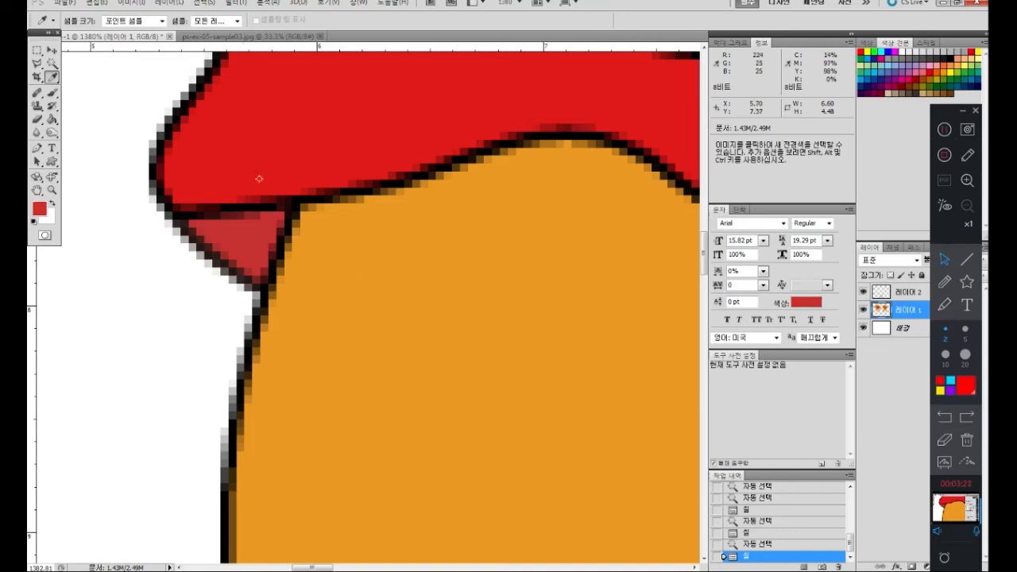
- Fill the small white underside of the other bear's shirt tail with the sampled dark red and clear the selection
{"action": "double_click", "coordinate": [37, 190]}
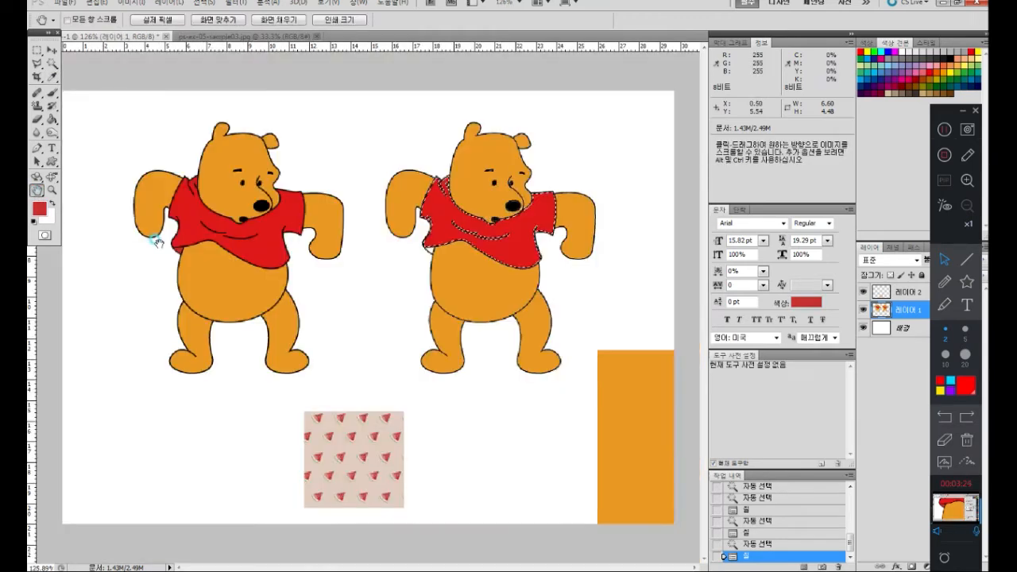
{"action": "left_click", "coordinate": [53, 190]}
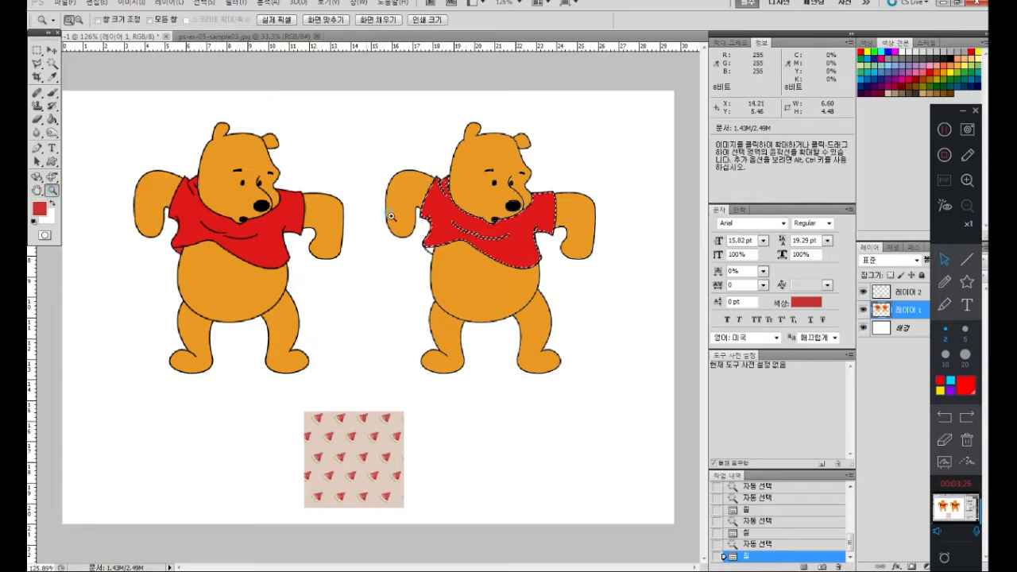
{"action": "left_click_drag", "start_coordinate": [384, 216], "coordinate": [530, 297]}
{"action": "key", "text": "w"}
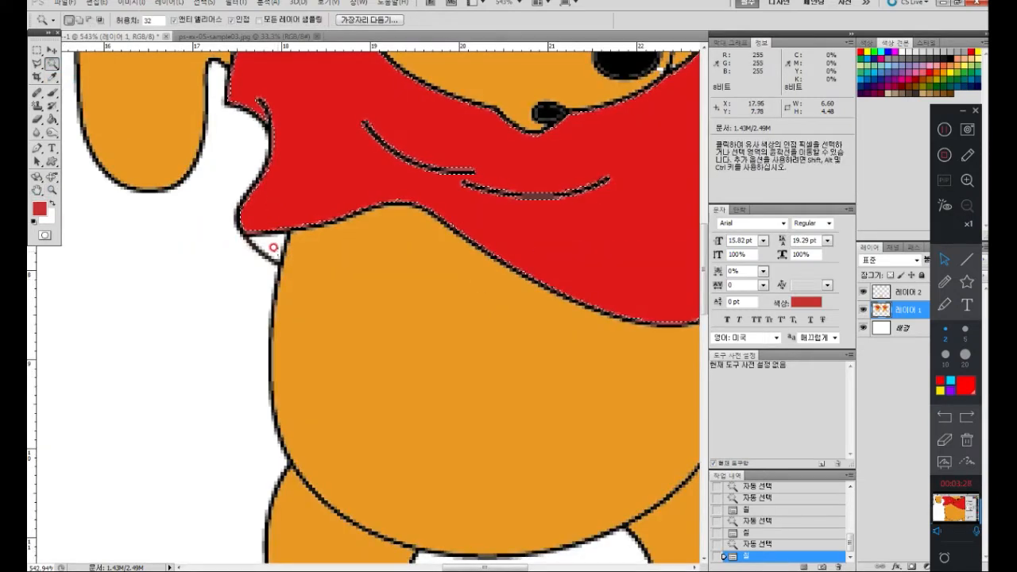
{"action": "left_click", "coordinate": [350, 263]}
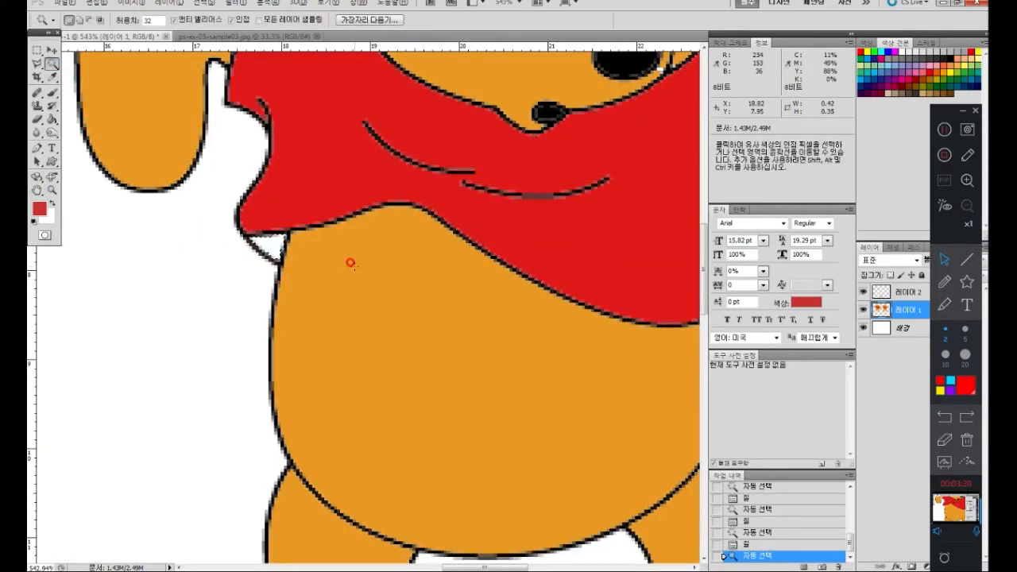
{"action": "key", "text": "alt+Delete"}
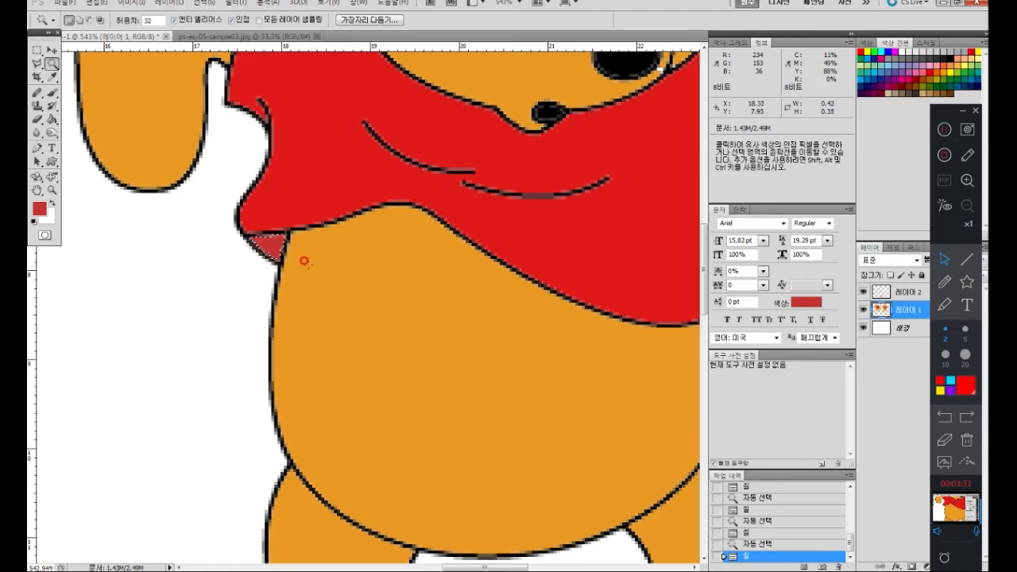
{"action": "left_click", "coordinate": [36, 50]}
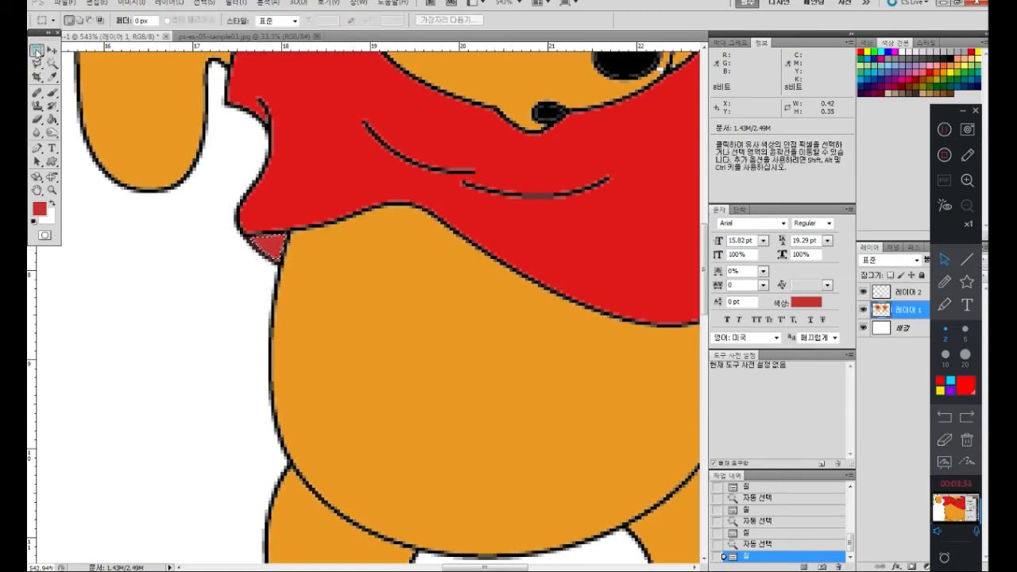
{"action": "left_click", "coordinate": [142, 292]}
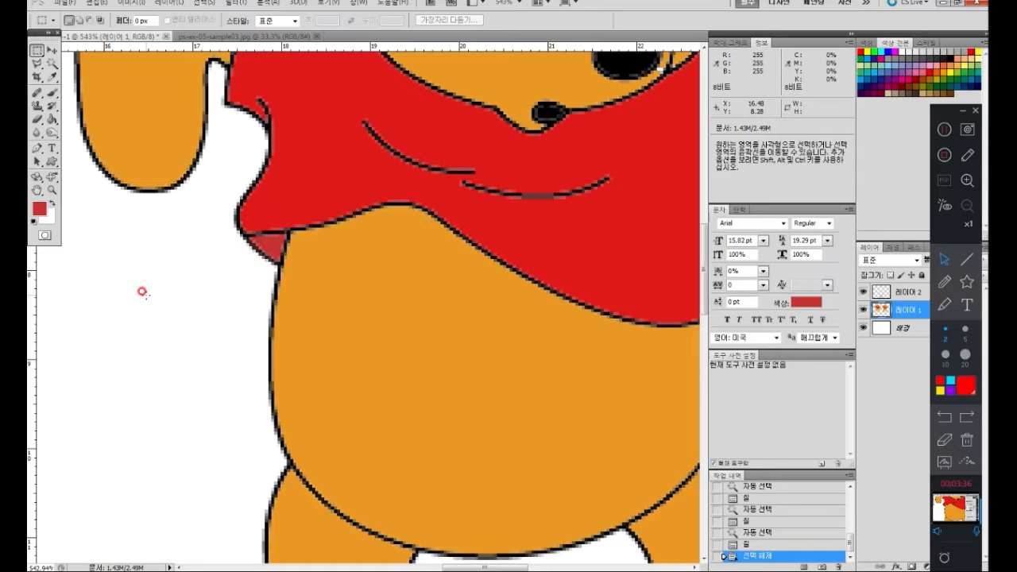
{"action": "double_click", "coordinate": [36, 191]}
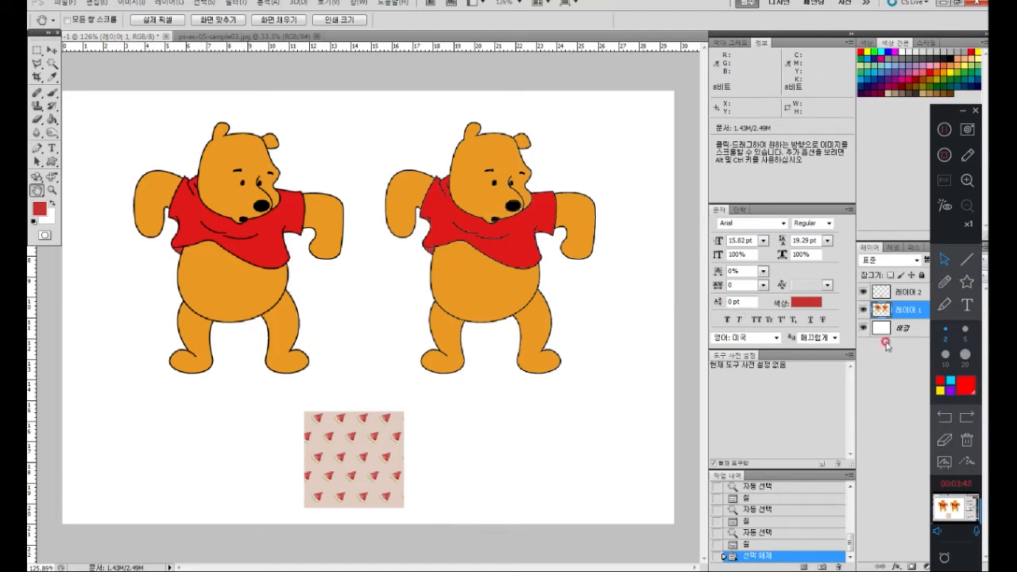
- Revert the document history to the state before the outline bear's fills and clear the remaining selection
{"action": "scroll", "coordinate": [757, 537], "scroll_direction": "up", "scroll_amount": 10}
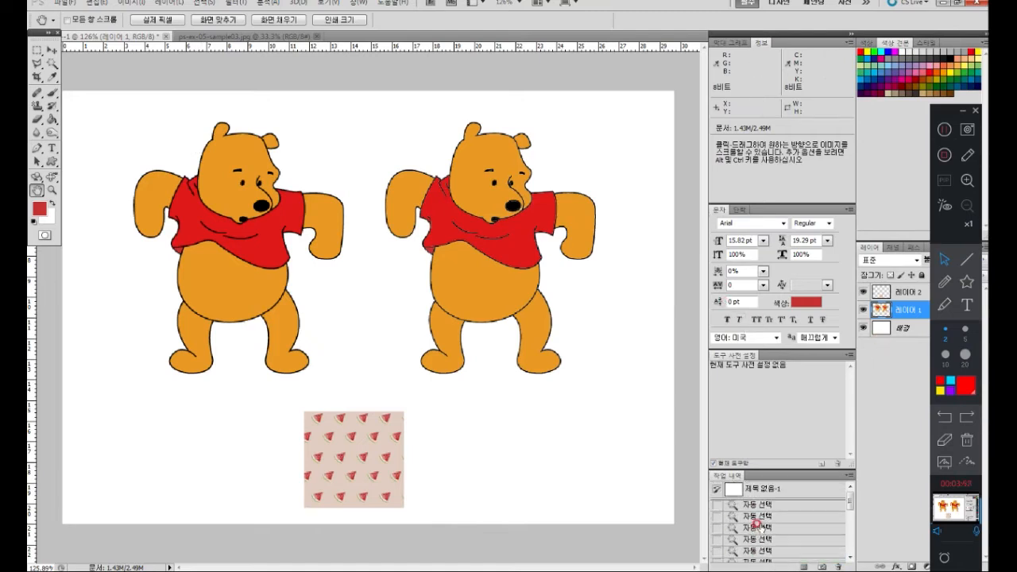
{"action": "scroll", "coordinate": [767, 523], "scroll_direction": "down", "scroll_amount": 2}
{"action": "left_click", "coordinate": [785, 520]}
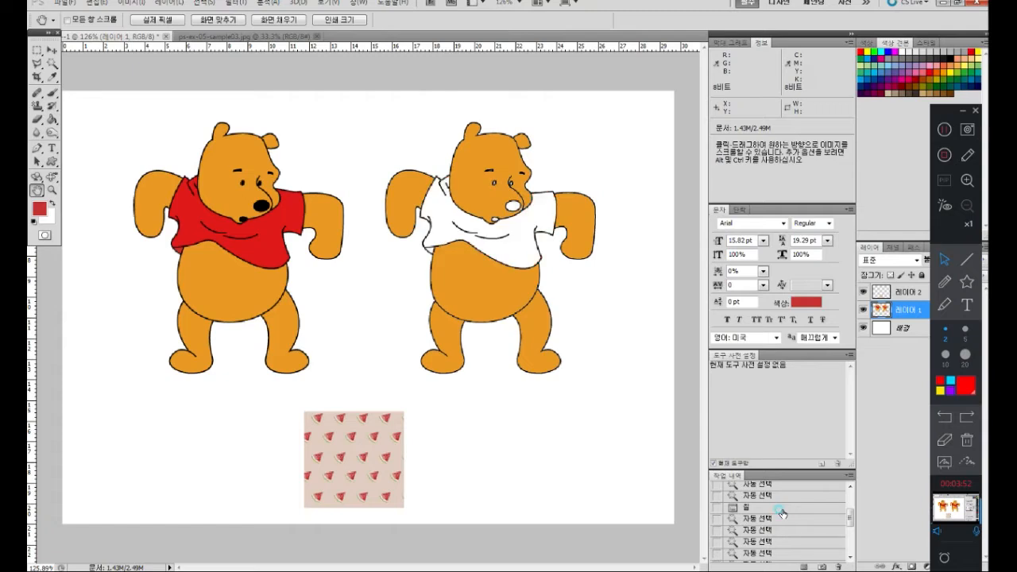
{"action": "scroll", "coordinate": [775, 516], "scroll_direction": "up", "scroll_amount": 1}
{"action": "left_click", "coordinate": [771, 498]}
{"action": "scroll", "coordinate": [774, 506], "scroll_direction": "up", "scroll_amount": 2}
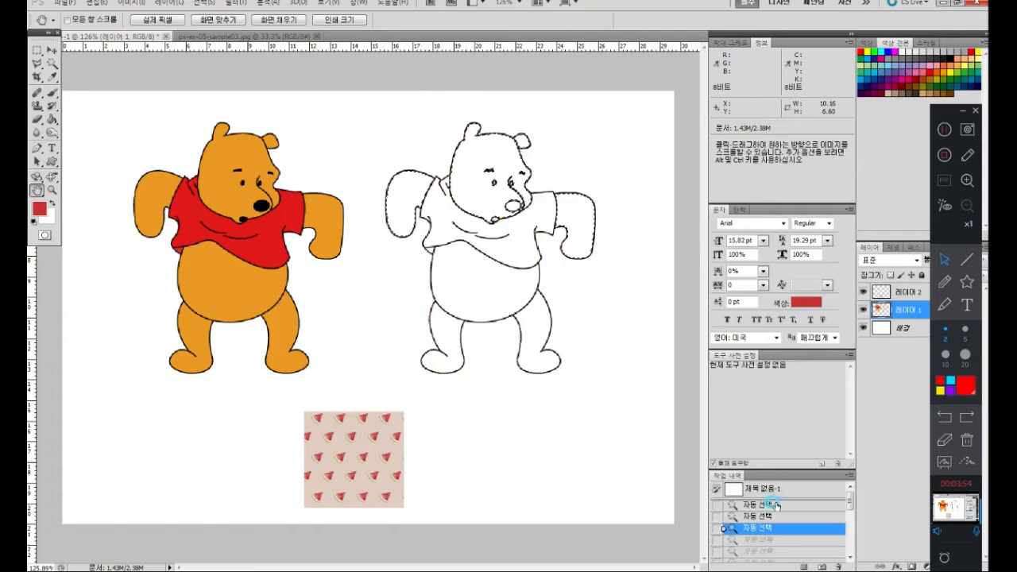
{"action": "left_click", "coordinate": [38, 53]}
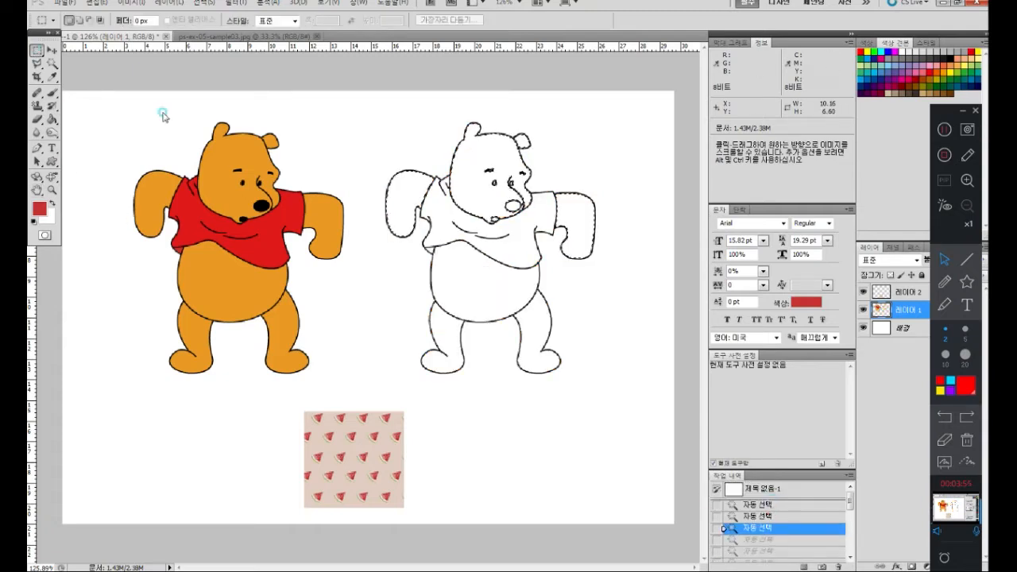
{"action": "left_click", "coordinate": [224, 124]}
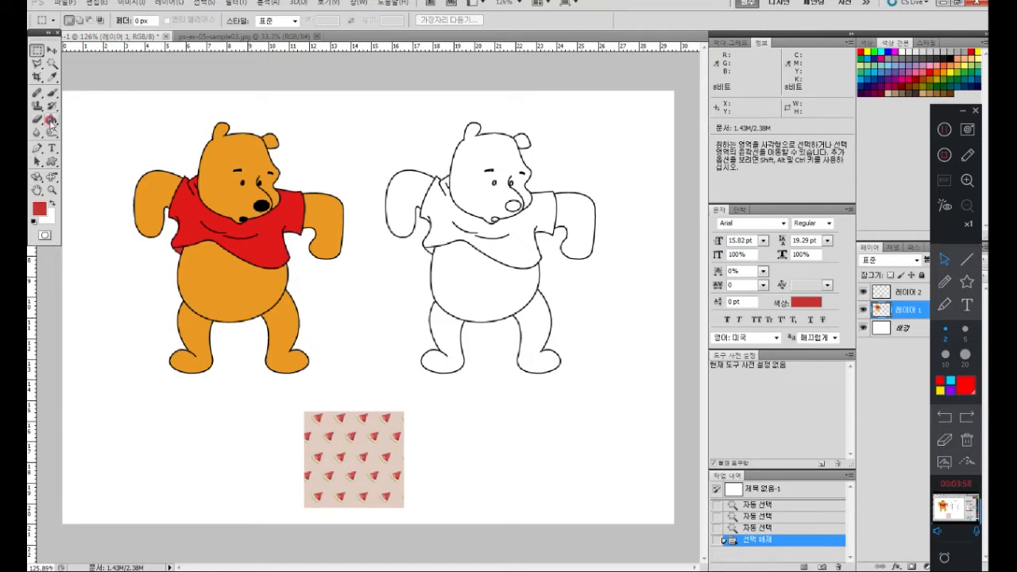
- Switch to the Paint Bucket, keep its blending mode at normal (표준) and enable contiguous filling (인접)
{"action": "left_click", "coordinate": [50, 120]}
{"action": "left_click", "coordinate": [87, 119]}
{"action": "left_click", "coordinate": [50, 121]}
{"action": "left_click", "coordinate": [87, 131]}
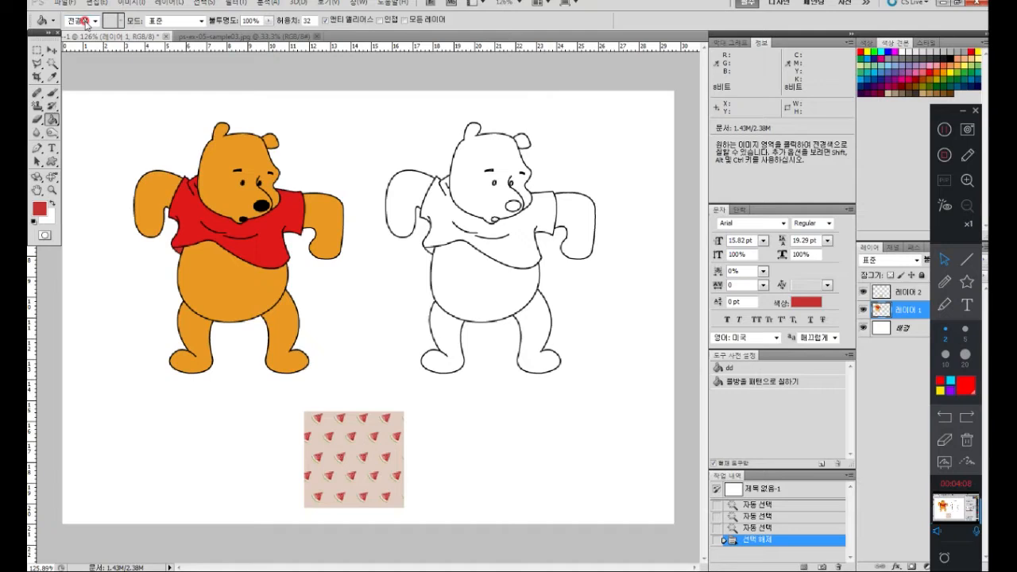
{"action": "left_click", "coordinate": [156, 21]}
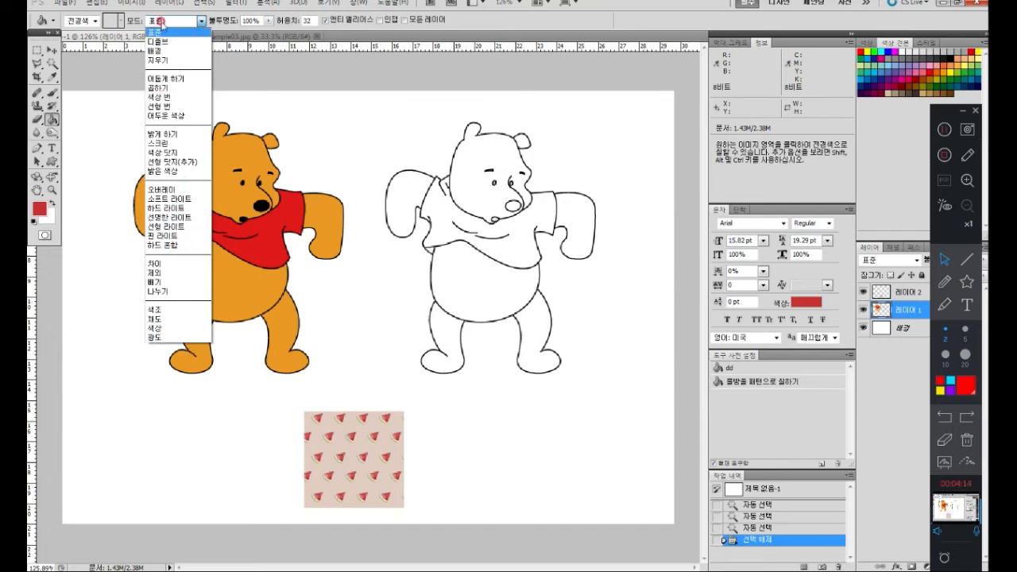
{"action": "left_click", "coordinate": [171, 25]}
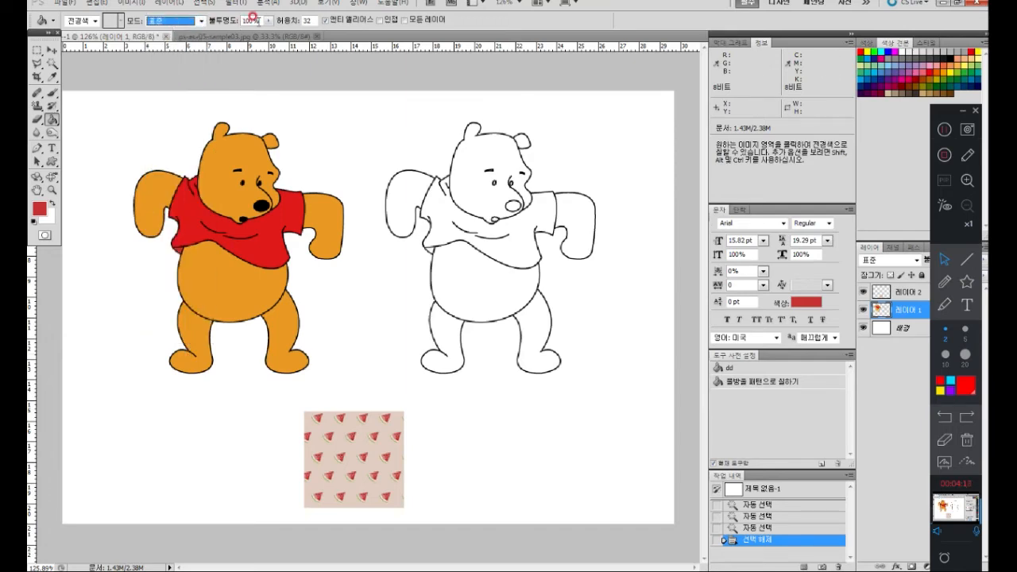
{"action": "left_click", "coordinate": [251, 17]}
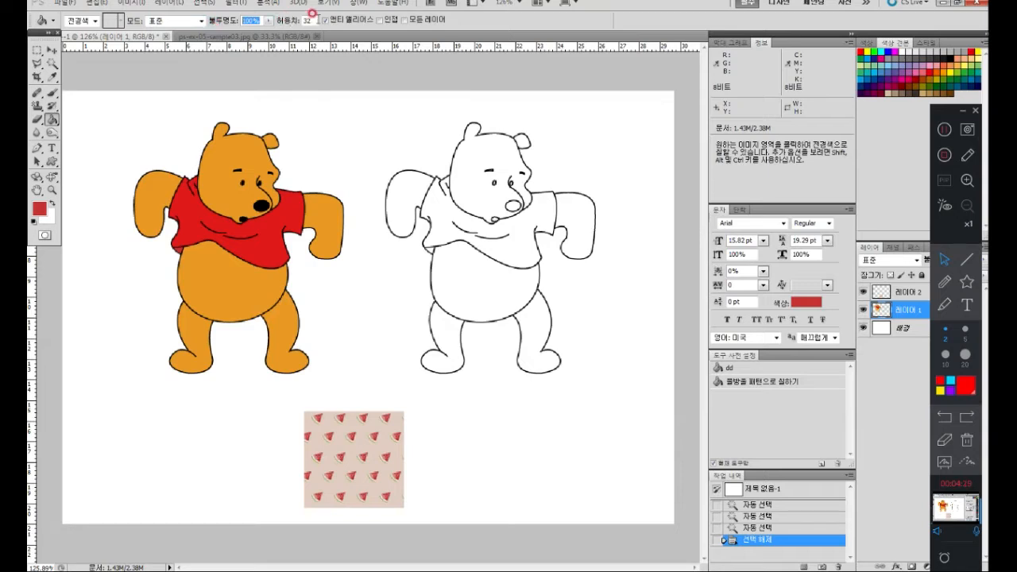
{"action": "left_click", "coordinate": [51, 63]}
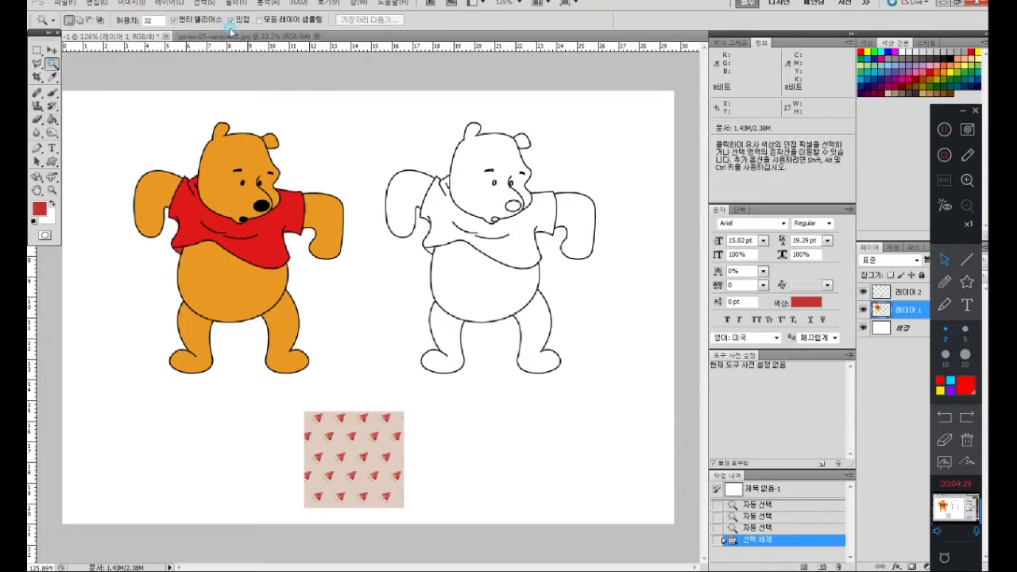
{"action": "left_click", "coordinate": [52, 121]}
{"action": "left_click", "coordinate": [327, 20]}
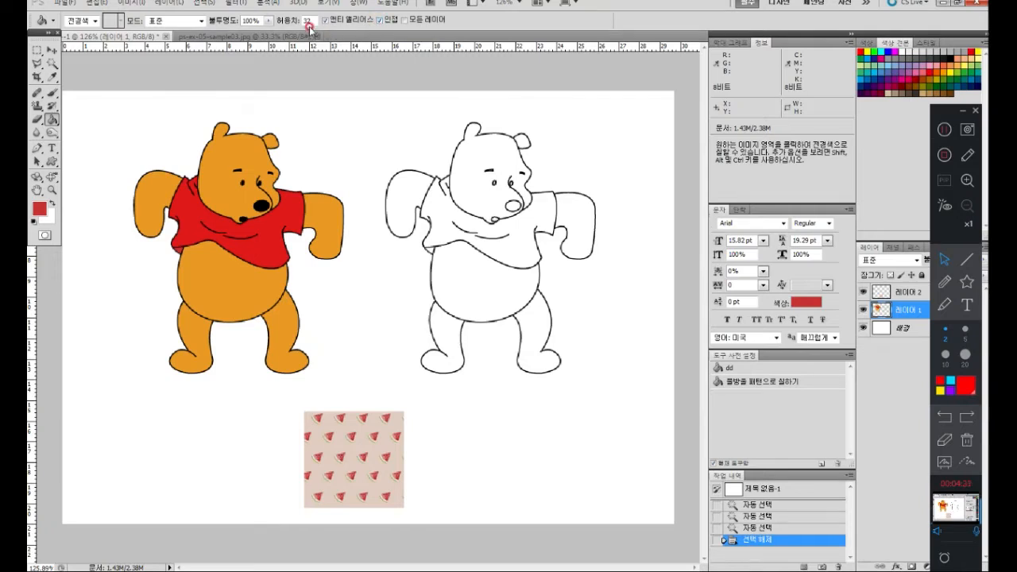
{"action": "left_click", "coordinate": [229, 21]}
- Sample the orange from the coloured bear's head as the Paint Bucket's foreground colour
{"action": "left_click", "coordinate": [52, 76]}
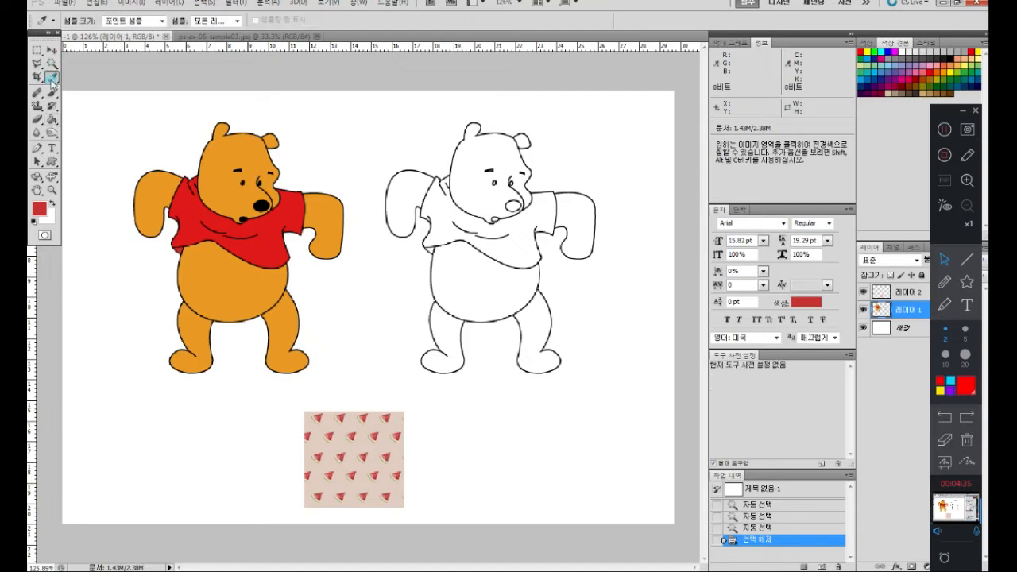
{"action": "left_click", "coordinate": [215, 161]}
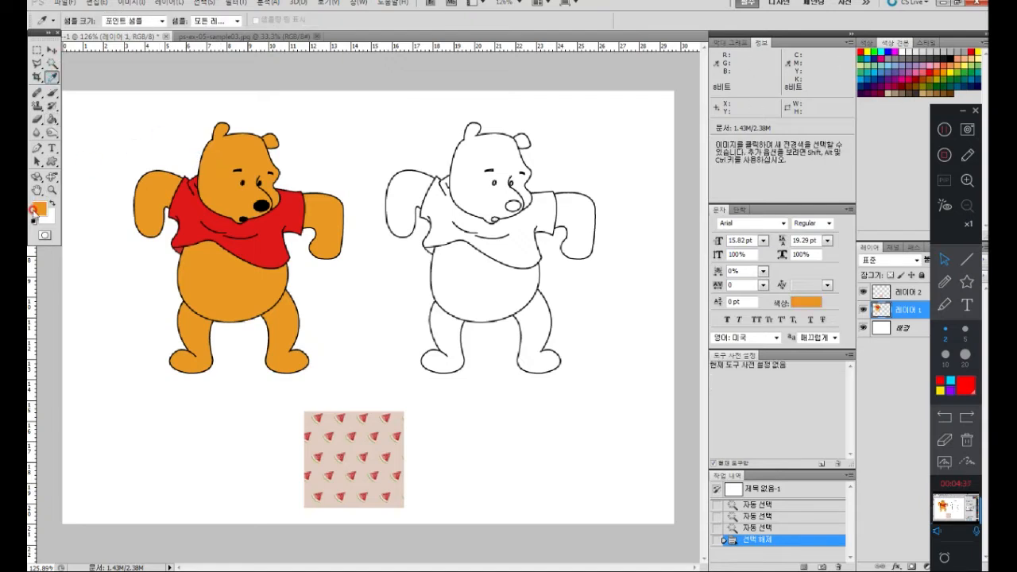
{"action": "left_click", "coordinate": [51, 119]}
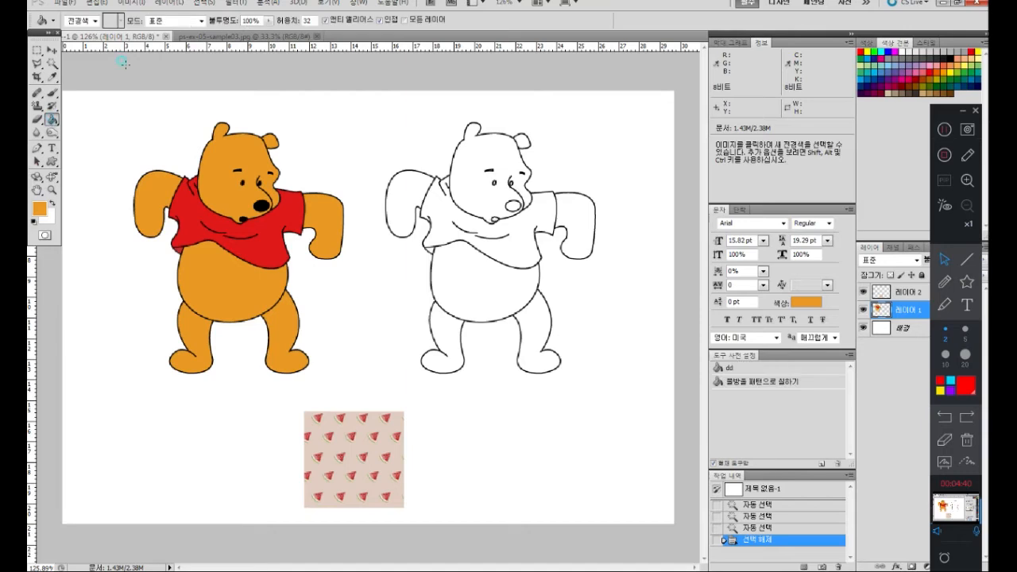
- Try filling the outline bear's head at 33% Paint Bucket opacity, undo the fill and set the opacity back to 100%
{"action": "left_click", "coordinate": [270, 20]}
{"action": "left_click_drag", "start_coordinate": [274, 34], "coordinate": [229, 40]}
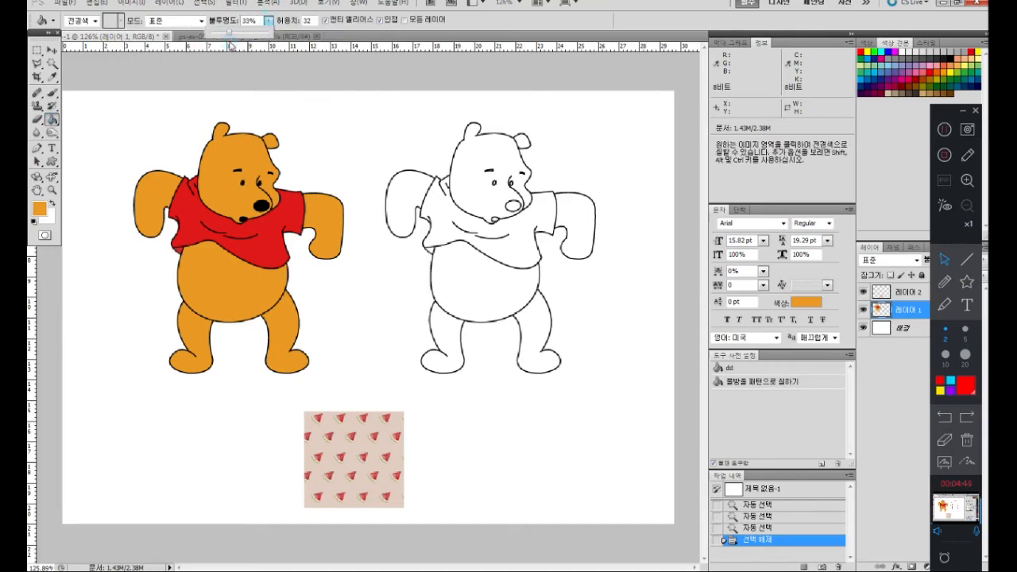
{"action": "left_click", "coordinate": [478, 164]}
{"action": "left_click", "coordinate": [476, 186]}
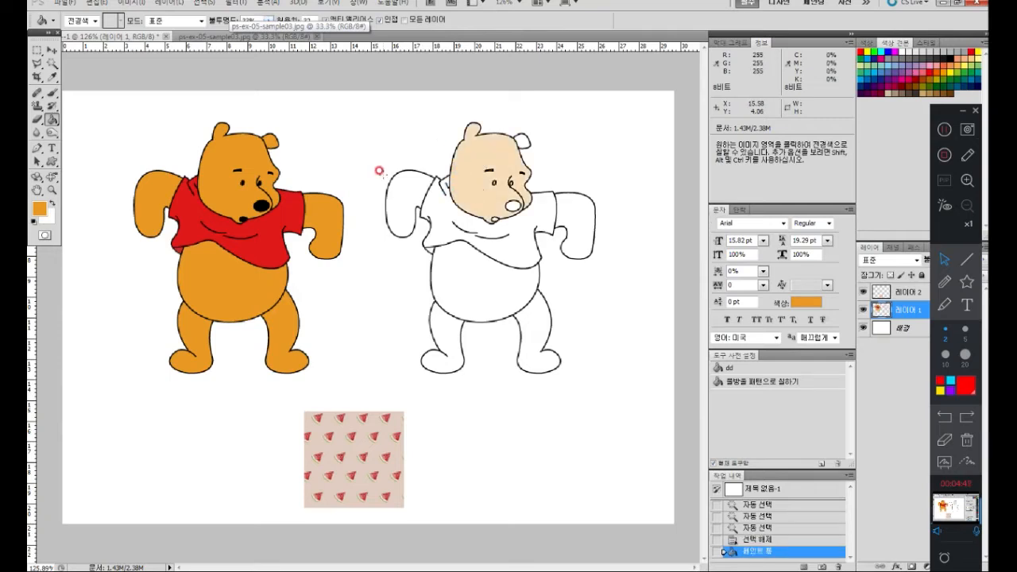
{"action": "key", "text": "ctrl+z"}
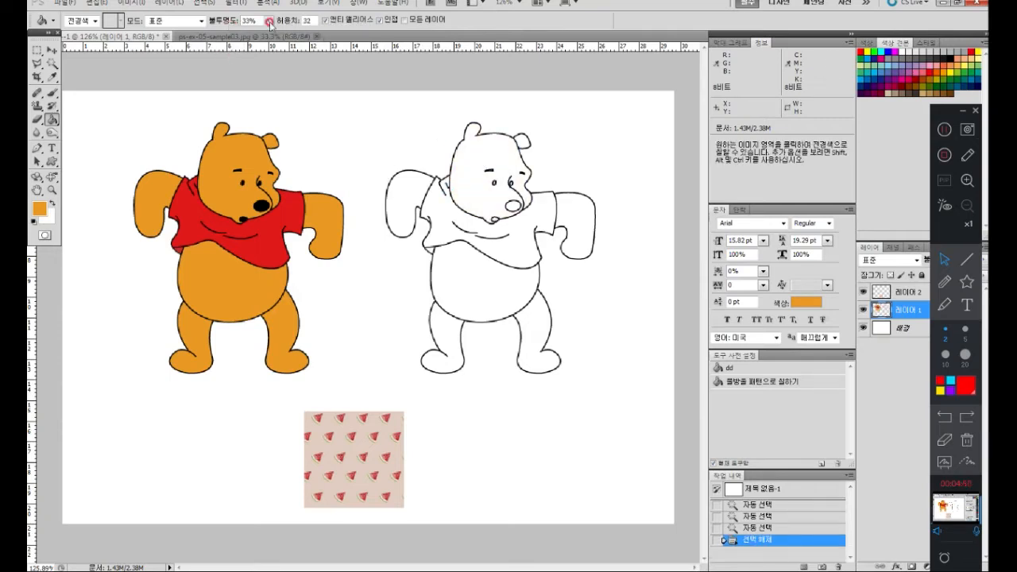
{"action": "left_click_drag", "start_coordinate": [271, 20], "coordinate": [325, 38]}
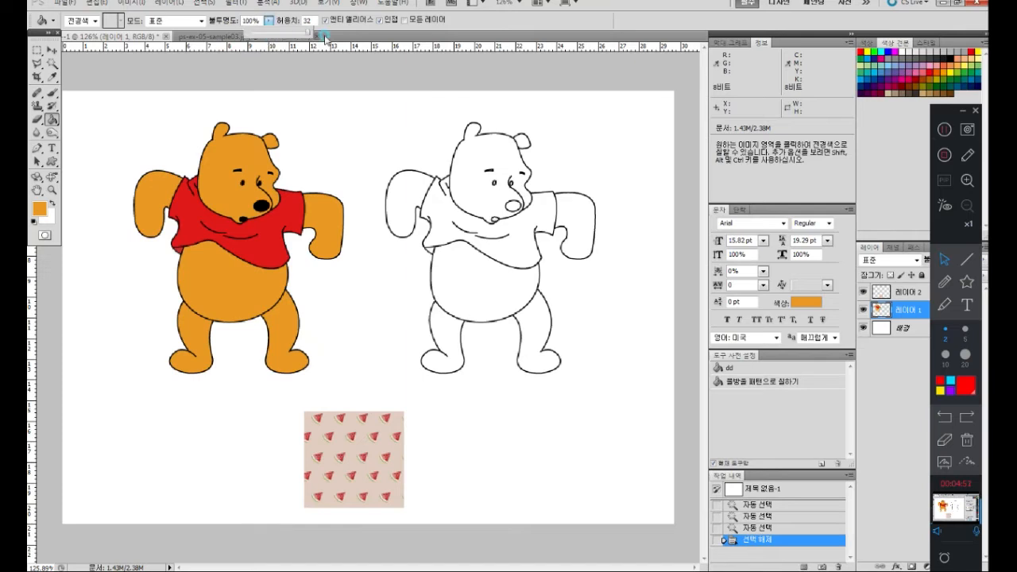
{"action": "left_click", "coordinate": [371, 37]}
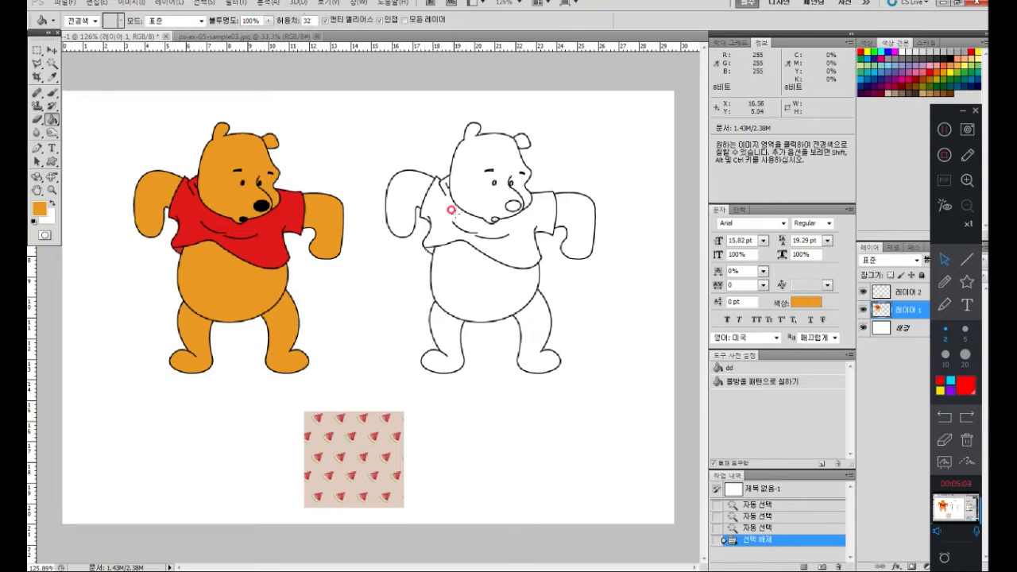
- Fill the outline bear's head, ear, both arms, belly and both legs with the orange using the Paint Bucket
{"action": "left_click", "coordinate": [467, 165]}
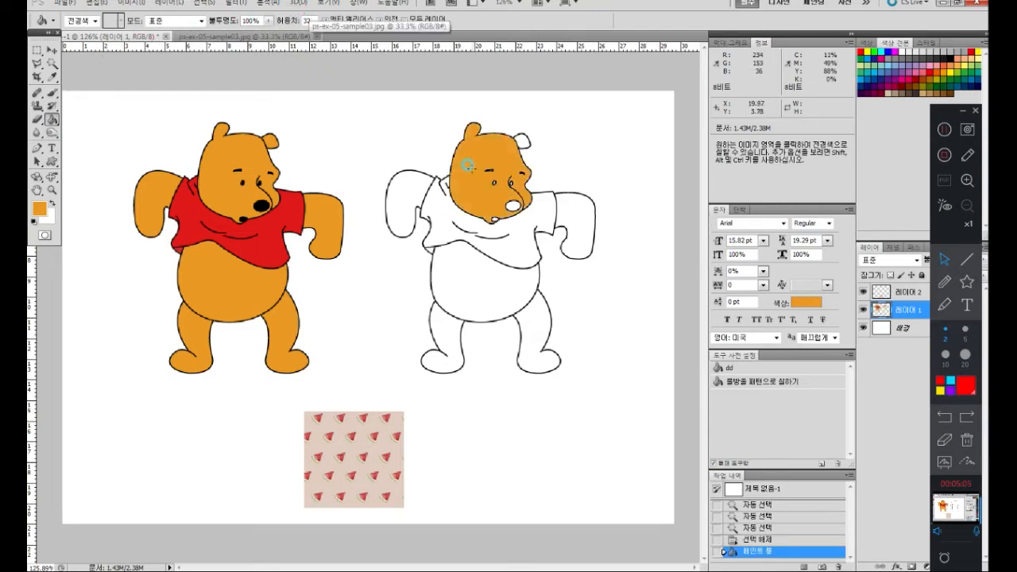
{"action": "left_click", "coordinate": [519, 142]}
{"action": "left_click", "coordinate": [397, 189]}
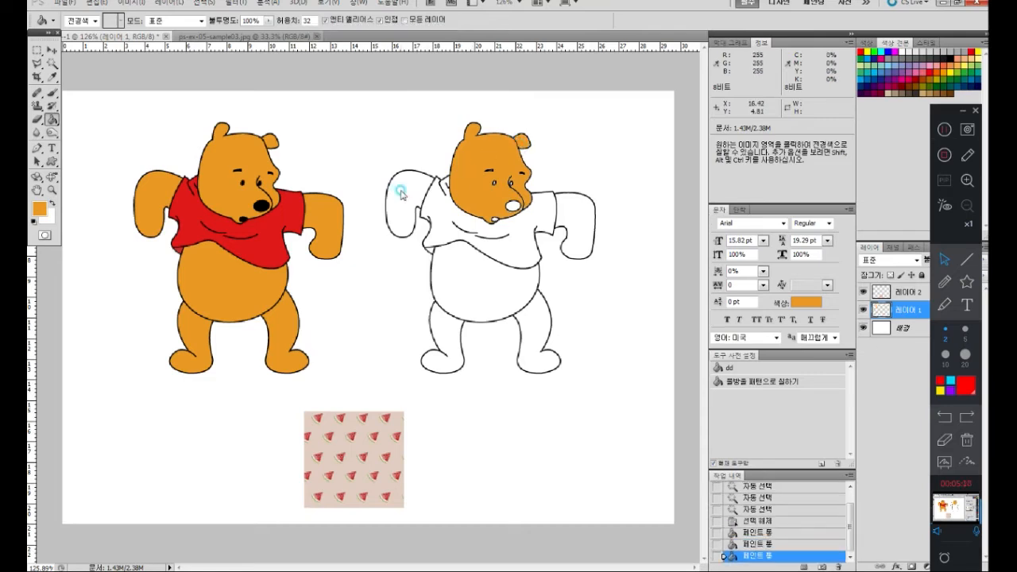
{"action": "left_click", "coordinate": [581, 217]}
{"action": "left_click", "coordinate": [500, 295]}
{"action": "left_click", "coordinate": [525, 325]}
{"action": "left_click", "coordinate": [450, 336]}
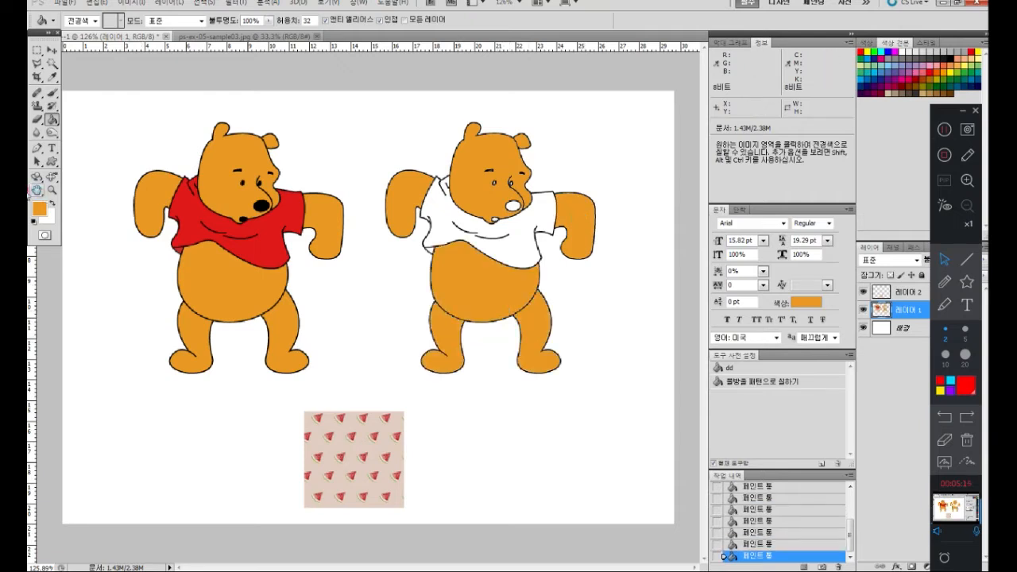
- Sample black from the coloured bear's nose and fill the outline bear's nose, mouth and both eyes with it using the Paint Bucket
{"action": "left_click", "coordinate": [52, 76]}
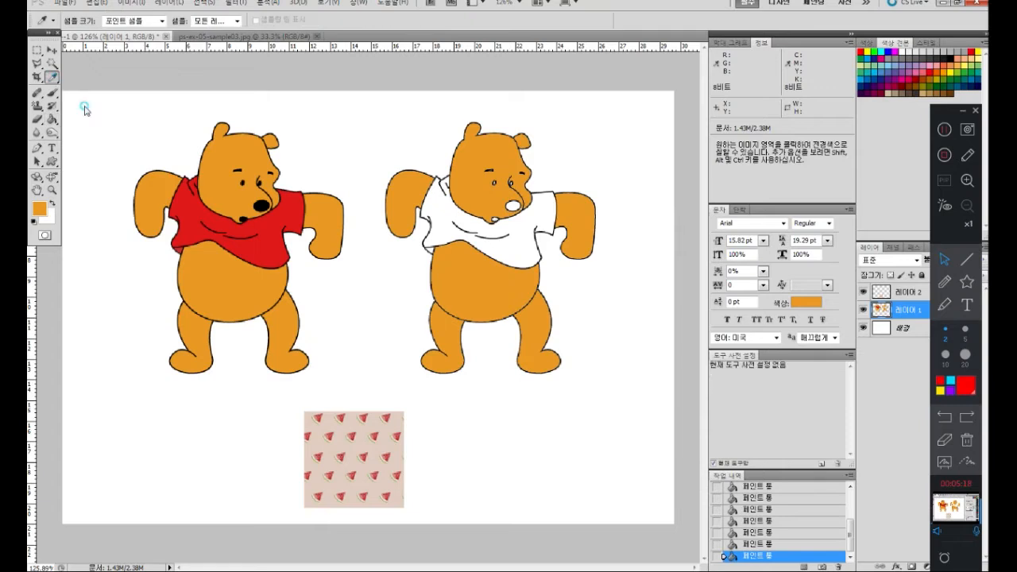
{"action": "left_click", "coordinate": [260, 205]}
{"action": "left_click", "coordinate": [52, 191]}
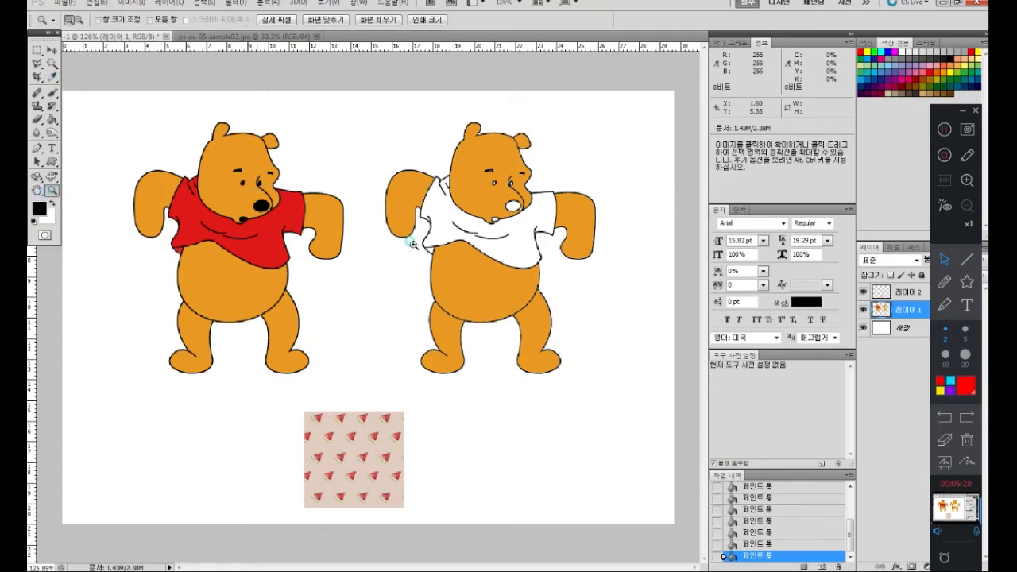
{"action": "left_click_drag", "start_coordinate": [459, 156], "coordinate": [562, 251]}
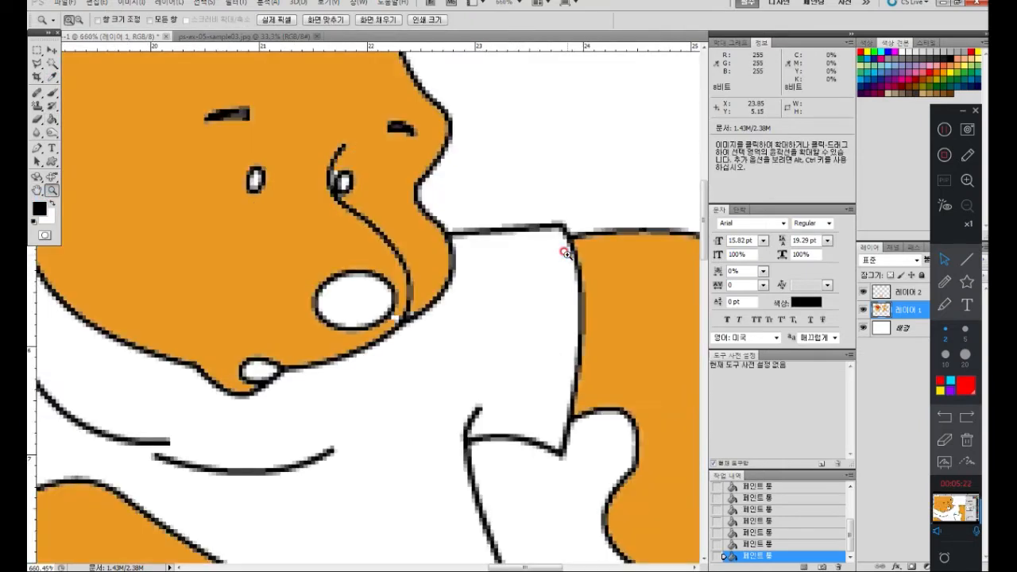
{"action": "left_click_drag", "start_coordinate": [183, 131], "coordinate": [433, 415]}
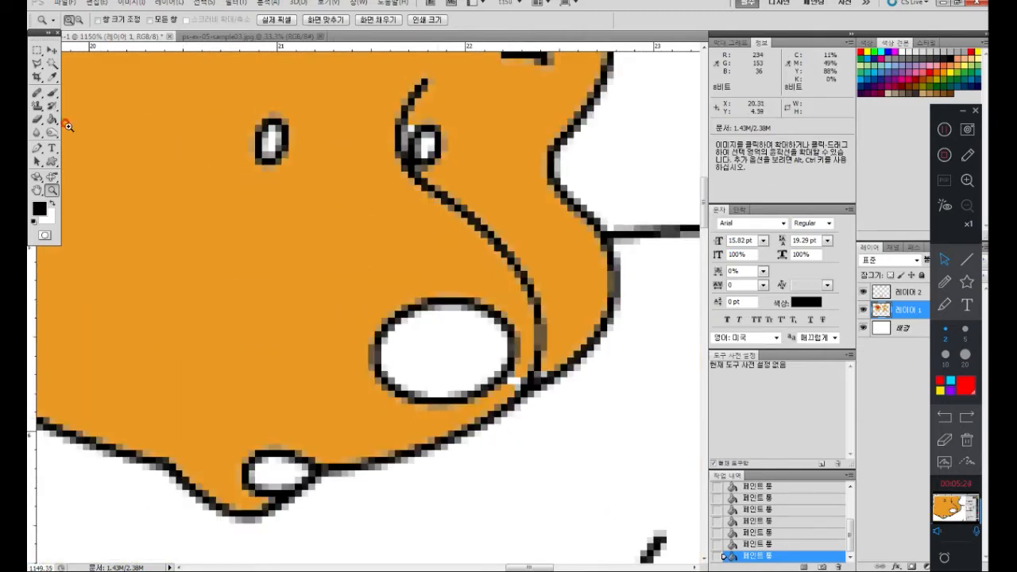
{"action": "left_click", "coordinate": [50, 119]}
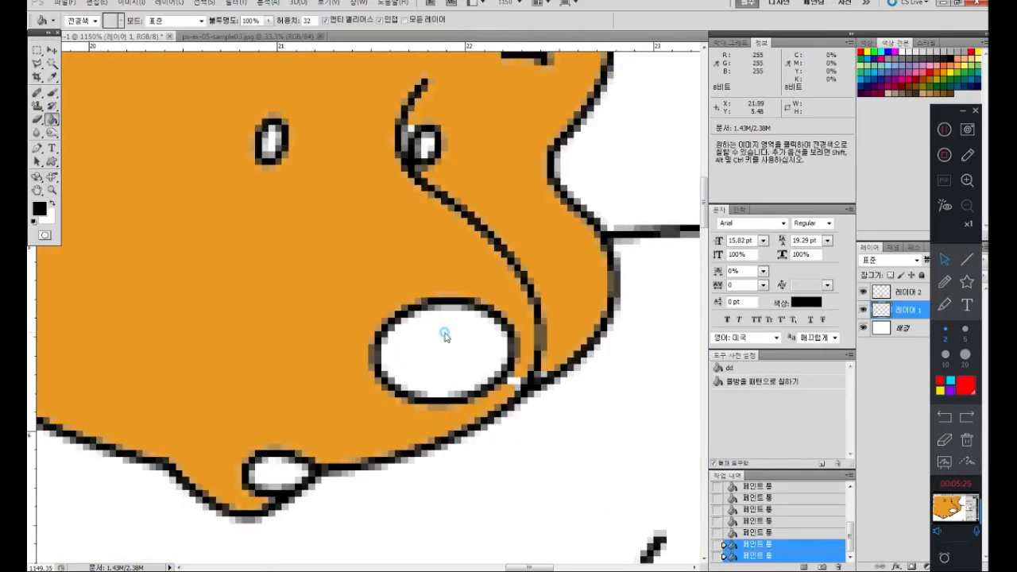
{"action": "left_click", "coordinate": [444, 334]}
{"action": "left_click", "coordinate": [275, 463]}
{"action": "left_click", "coordinate": [268, 132]}
{"action": "left_click", "coordinate": [407, 133]}
{"action": "left_click", "coordinate": [420, 139]}
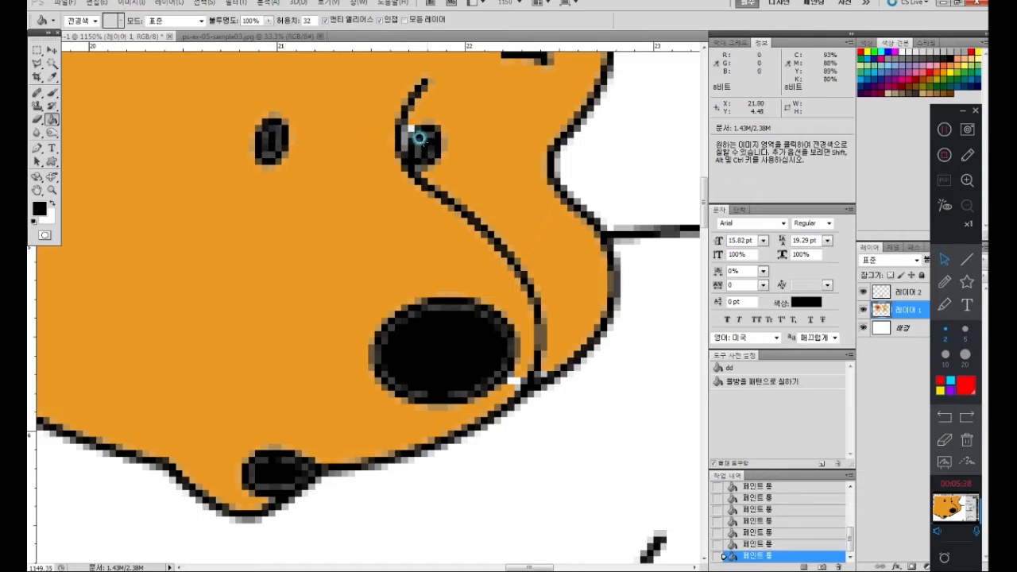
{"action": "left_click", "coordinate": [413, 135]}
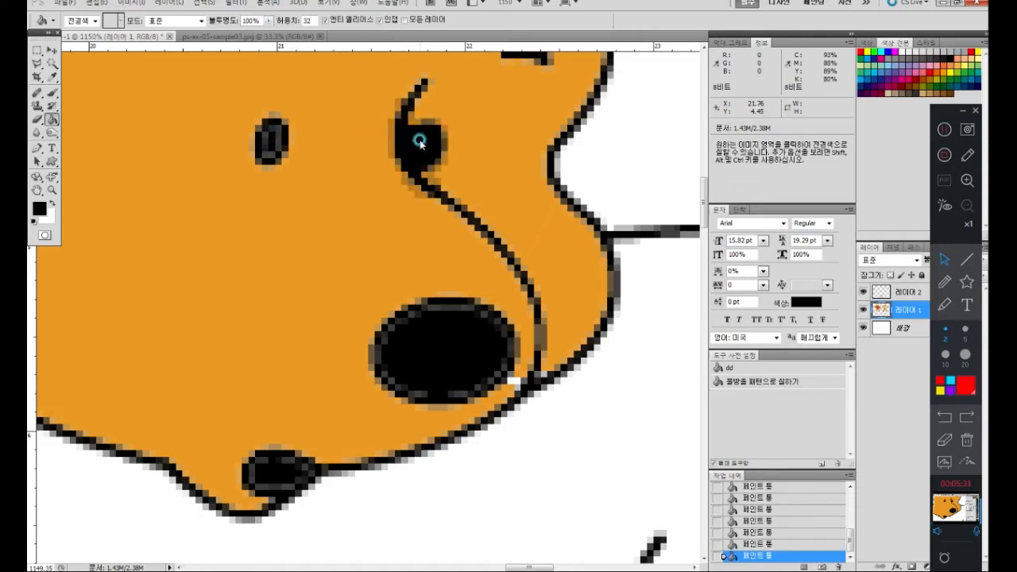
{"action": "double_click", "coordinate": [37, 191]}
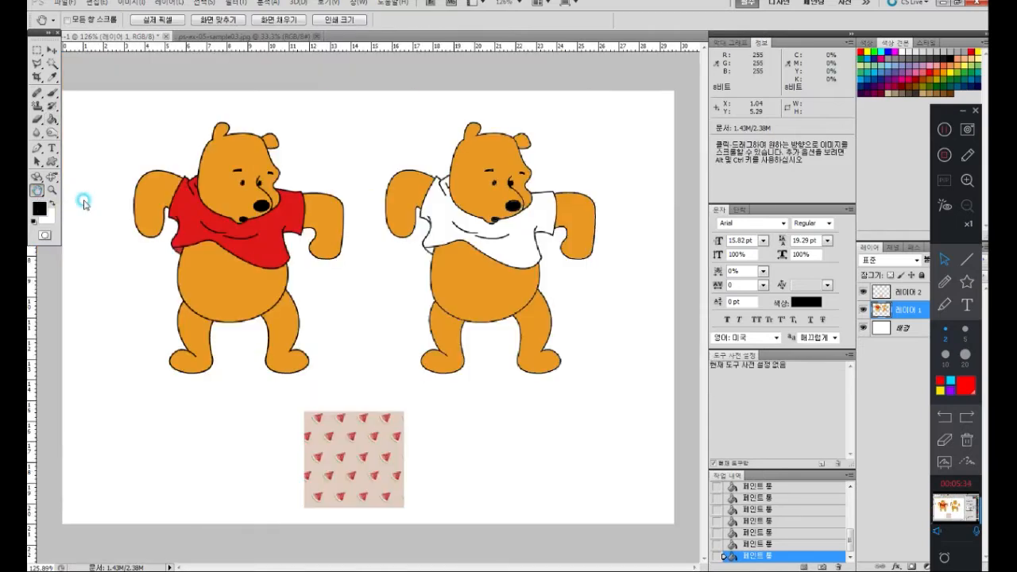
- Sample the red from the coloured bear's shirt and fill the outline bear's shirt with it using the Paint Bucket
{"action": "left_click", "coordinate": [51, 77]}
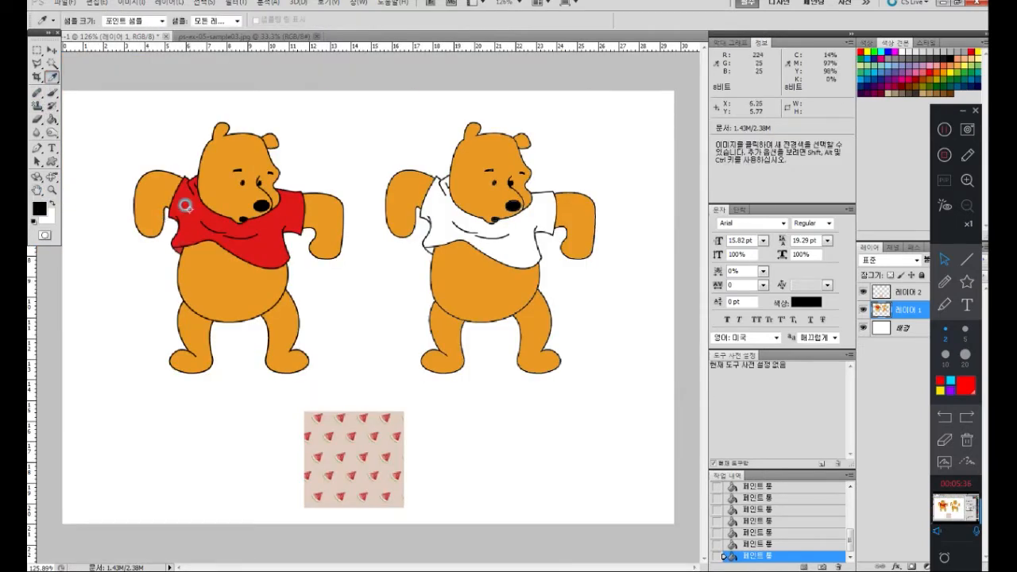
{"action": "left_click", "coordinate": [185, 206]}
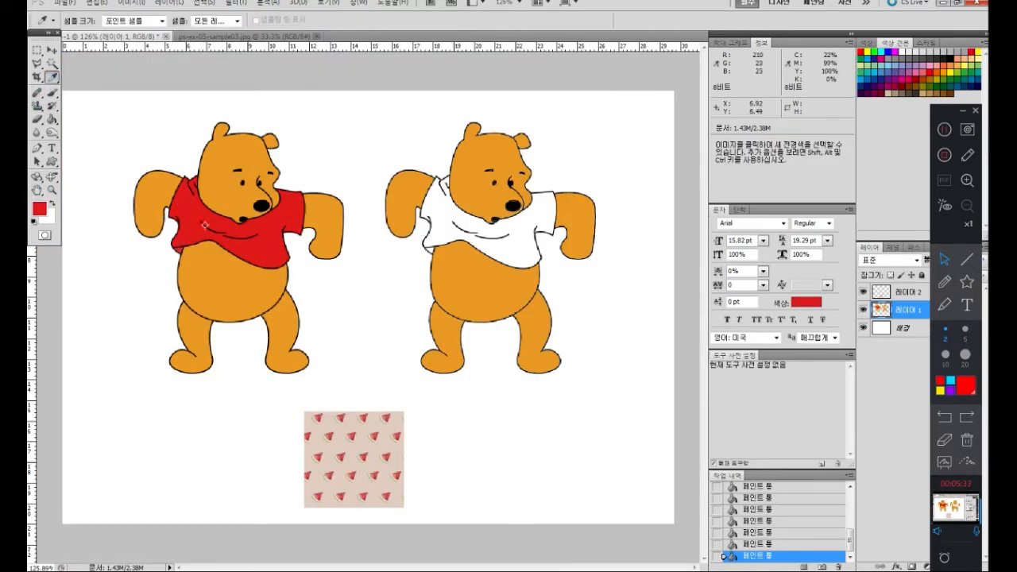
{"action": "left_click", "coordinate": [51, 119]}
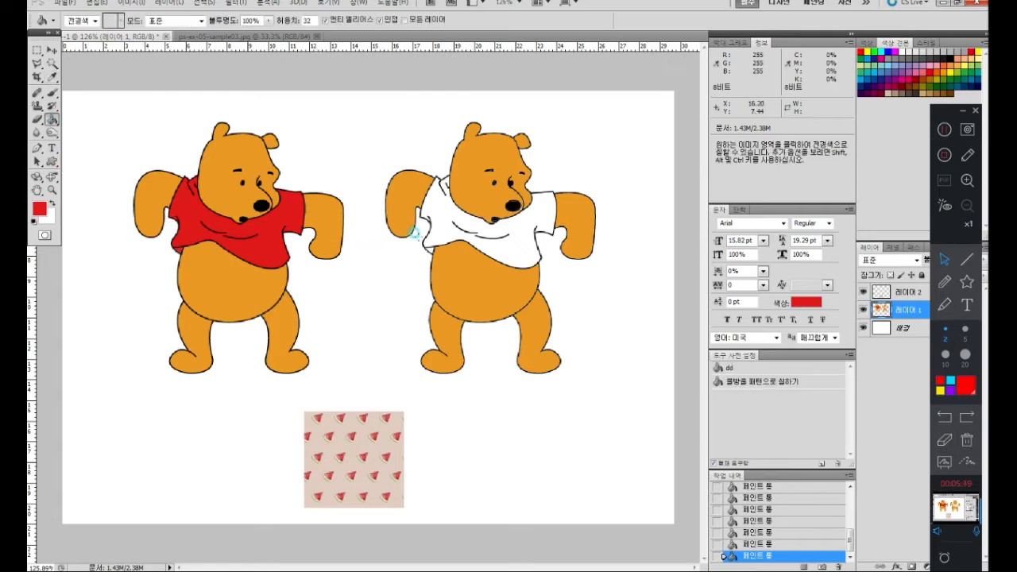
{"action": "left_click", "coordinate": [436, 225]}
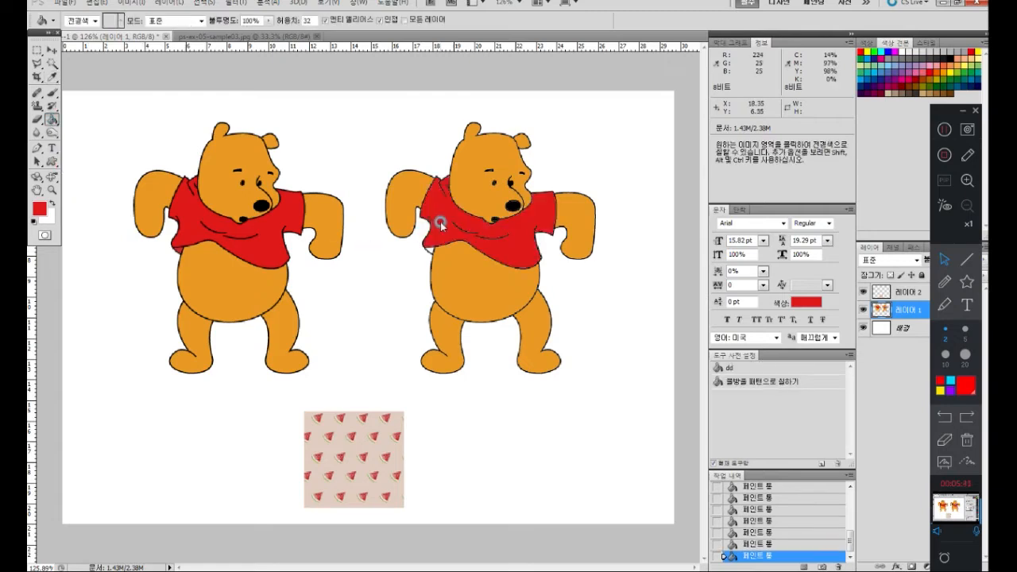
- Sample the darker red from the small piece under the hem of the coloured bear's shirt
{"action": "left_click", "coordinate": [51, 191]}
{"action": "left_click_drag", "start_coordinate": [448, 270], "coordinate": [473, 297]}
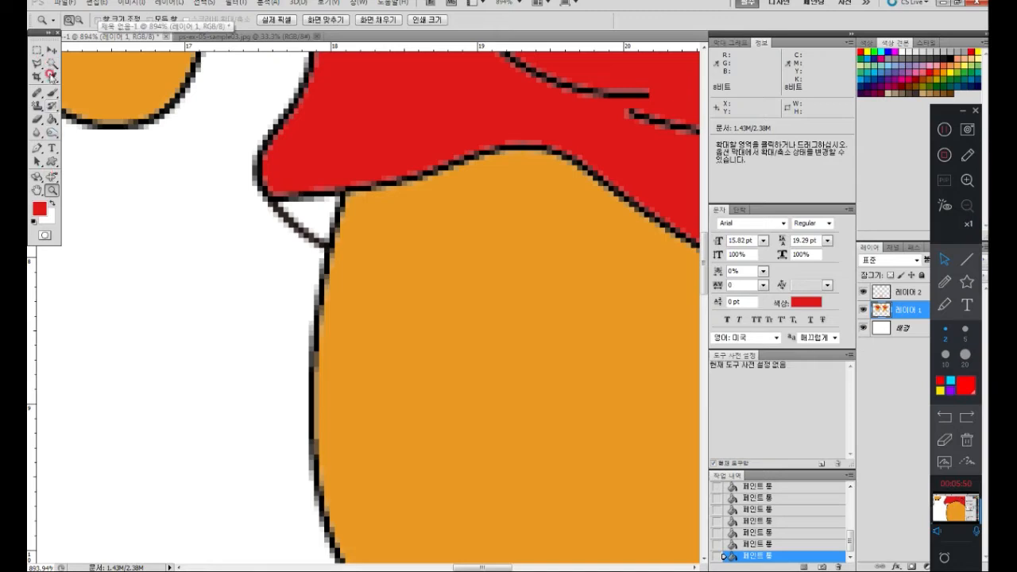
{"action": "mouse_move", "coordinate": [497, 292]}
{"action": "left_mouse_down"}
{"action": "mouse_move", "coordinate": [532, 292]}
{"action": "mouse_move", "coordinate": [363, 305]}
{"action": "mouse_move", "coordinate": [434, 329]}
{"action": "left_mouse_up"}
{"action": "mouse_move", "coordinate": [377, 272]}
{"action": "left_mouse_down"}
{"action": "mouse_move", "coordinate": [456, 306]}
{"action": "mouse_move", "coordinate": [643, 345]}
{"action": "left_mouse_up"}
{"action": "left_click_drag", "start_coordinate": [332, 288], "coordinate": [636, 282]}
{"action": "left_click_drag", "start_coordinate": [341, 282], "coordinate": [644, 293]}
{"action": "left_click_drag", "start_coordinate": [440, 278], "coordinate": [474, 249]}
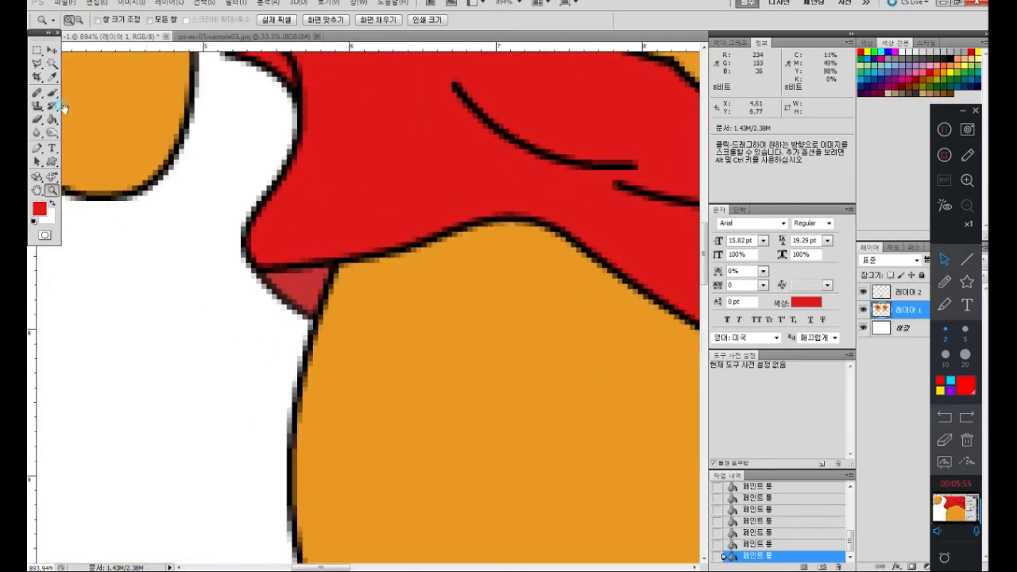
{"action": "left_click", "coordinate": [52, 76]}
{"action": "left_click", "coordinate": [285, 282]}
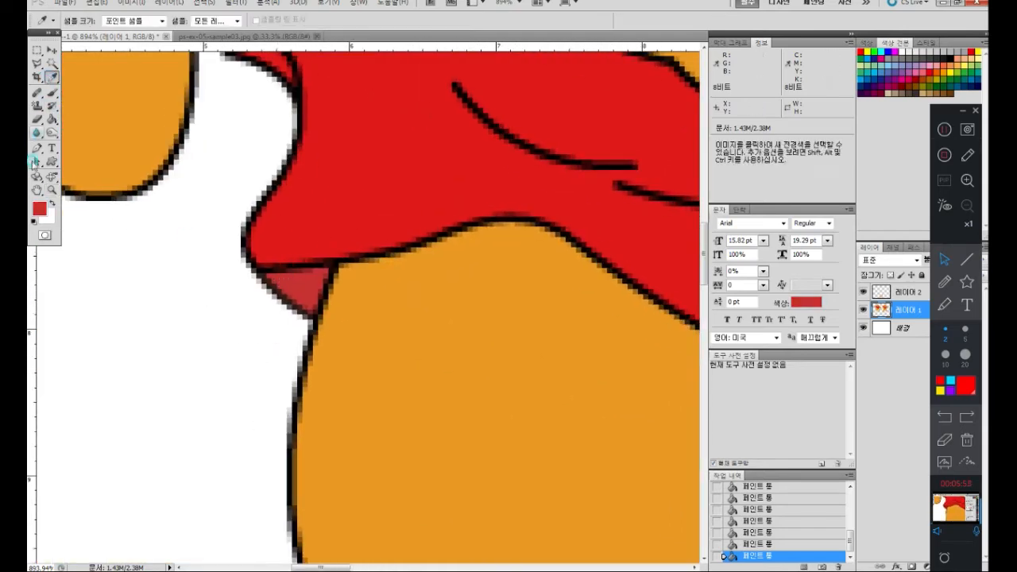
- Fill the small piece under the outline bear's shirt hem with the darker red using the Paint Bucket
{"action": "double_click", "coordinate": [37, 191]}
{"action": "left_click", "coordinate": [52, 191]}
{"action": "left_click_drag", "start_coordinate": [386, 224], "coordinate": [578, 341]}
{"action": "left_click", "coordinate": [51, 120]}
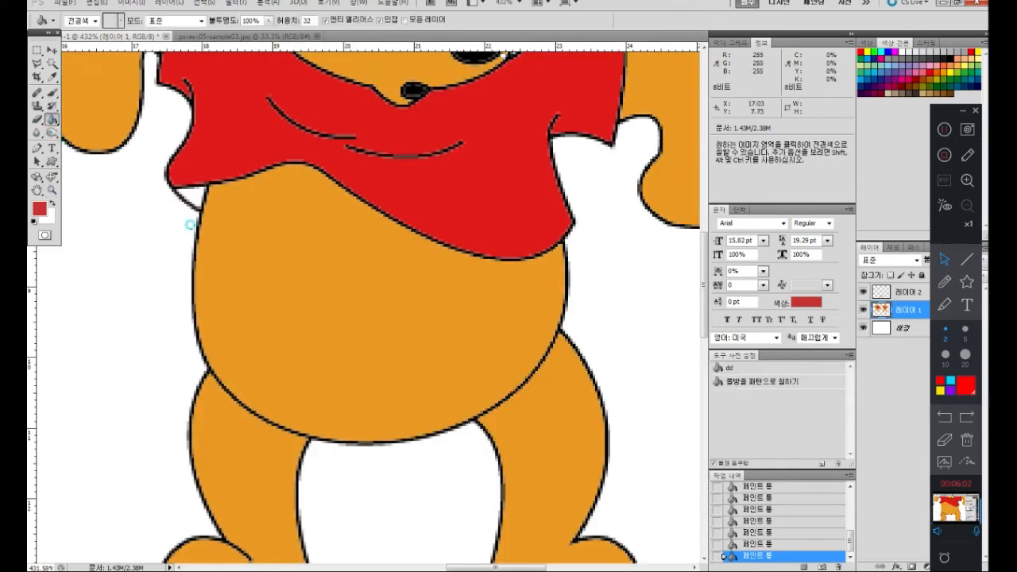
{"action": "left_click", "coordinate": [194, 200]}
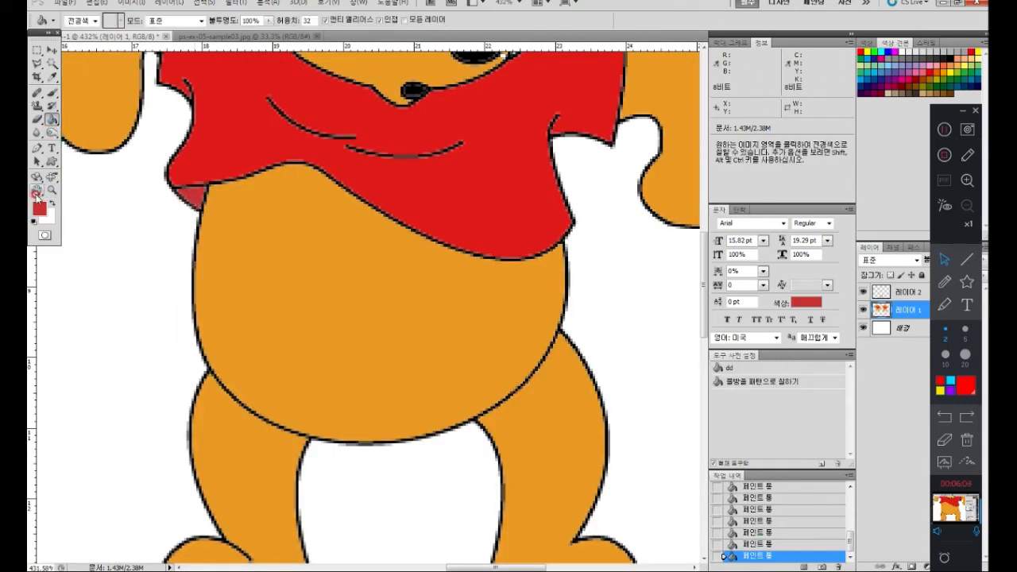
{"action": "double_click", "coordinate": [37, 191]}
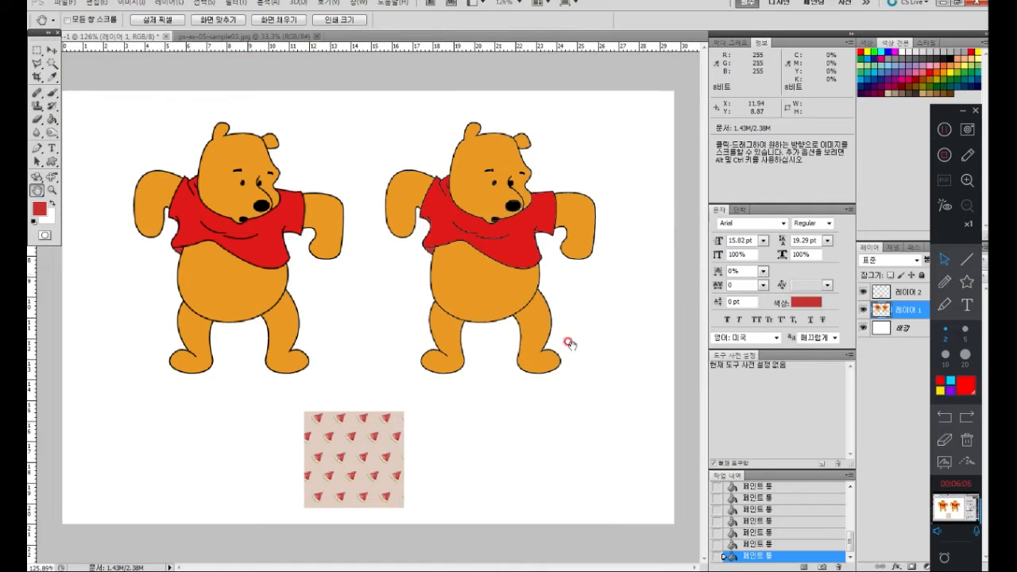
- Revert the document history to the deselect state (선택 해제) before the Paint Bucket fills
{"action": "scroll", "coordinate": [834, 519], "scroll_direction": "up", "scroll_amount": 1}
{"action": "scroll", "coordinate": [834, 519], "scroll_direction": "up", "scroll_amount": 4}
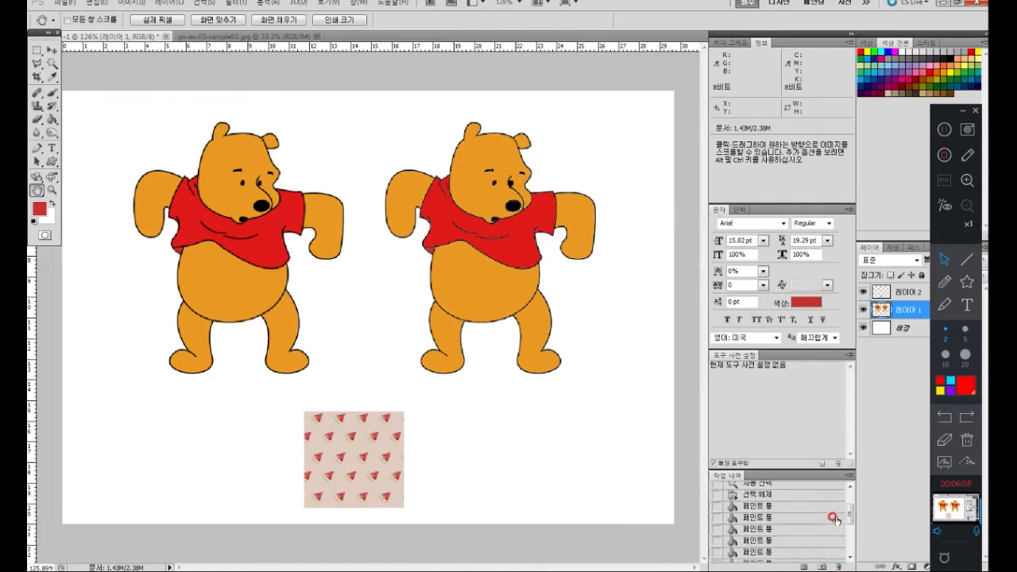
{"action": "left_click", "coordinate": [799, 512]}
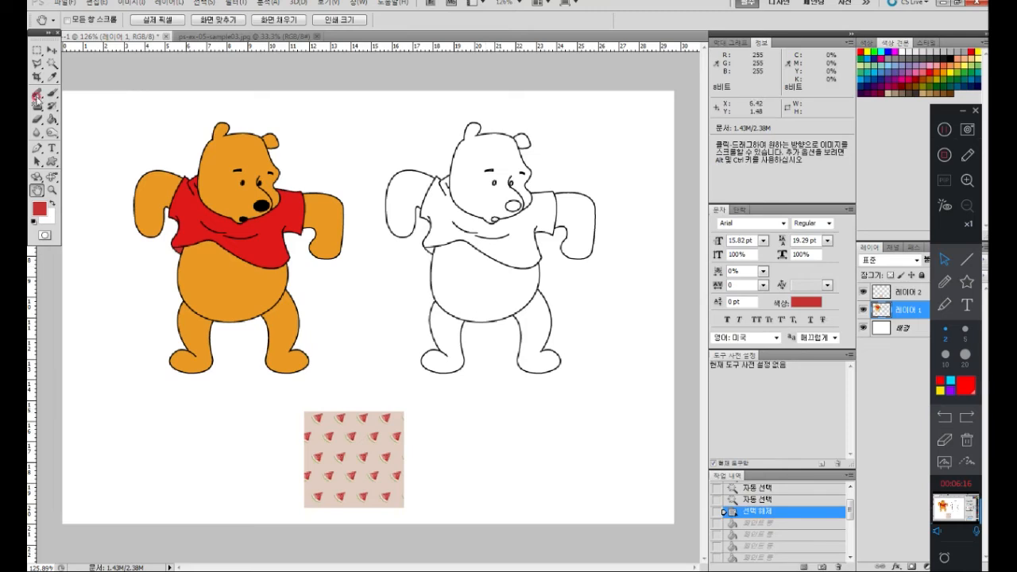
- Select the outline bear's head with the Magic Wand, fill it with orange sampled from the coloured bear, and deselect
{"action": "left_click", "coordinate": [52, 66]}
{"action": "left_click", "coordinate": [479, 155]}
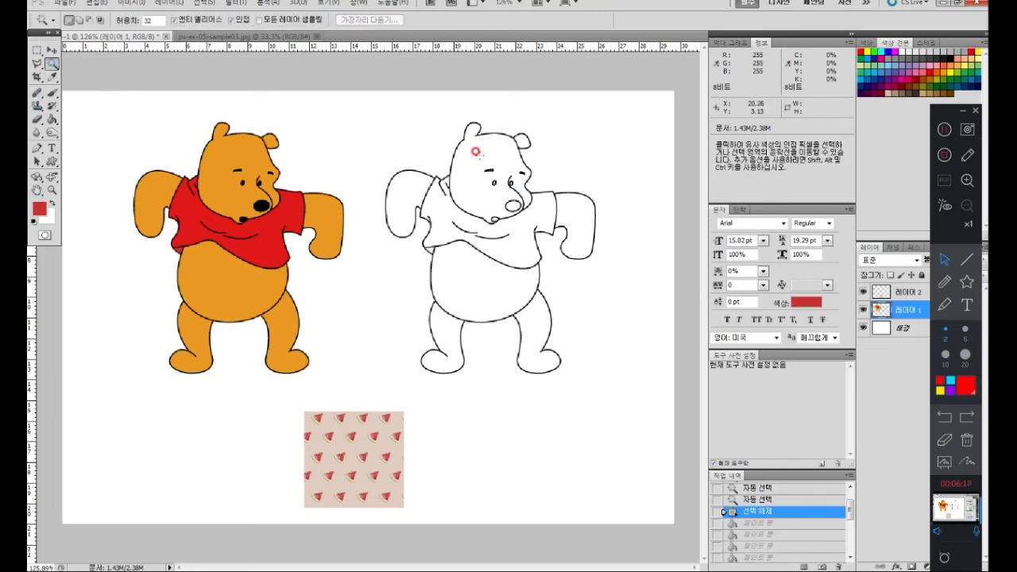
{"action": "left_click", "coordinate": [475, 151]}
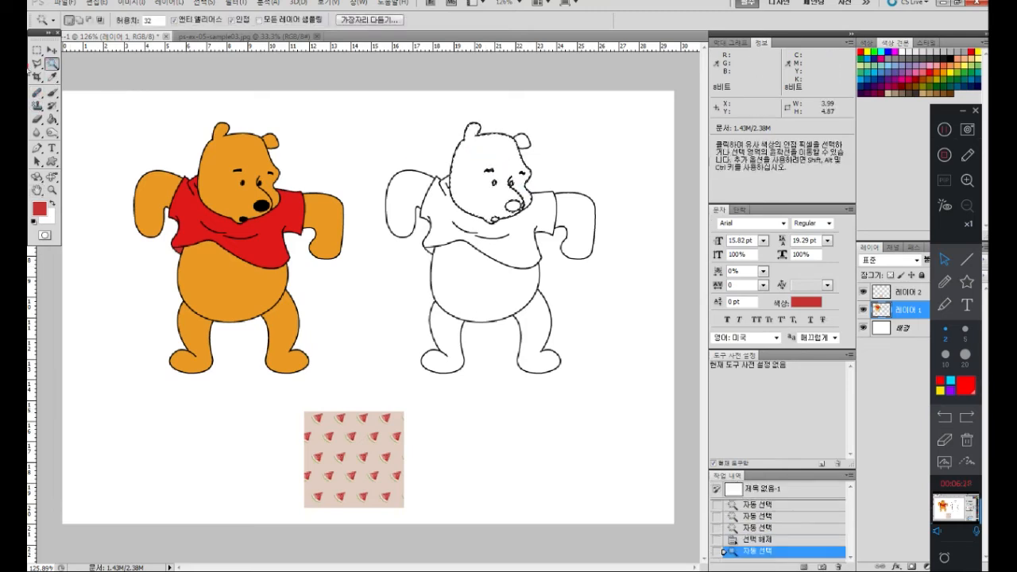
{"action": "left_click", "coordinate": [49, 76]}
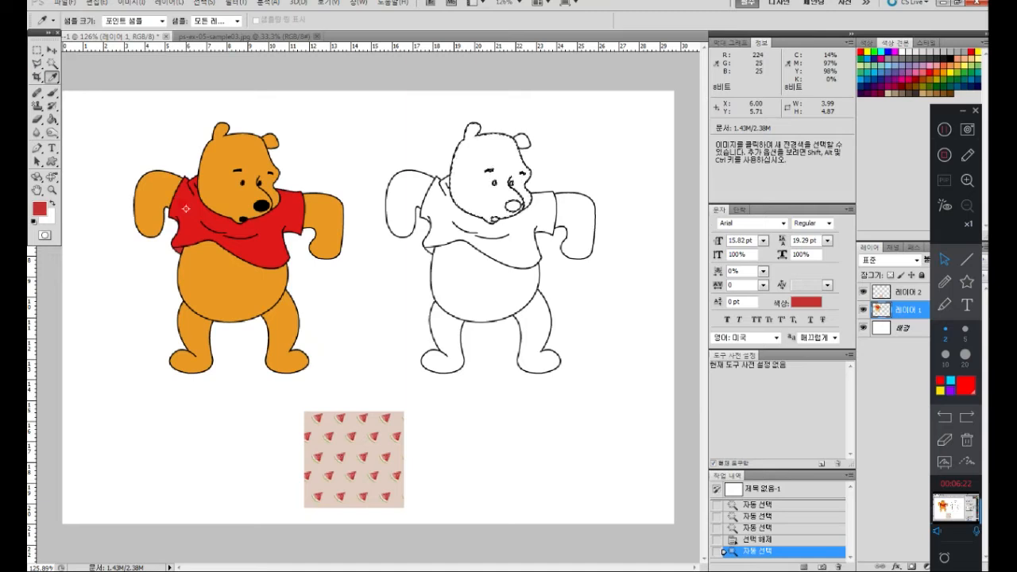
{"action": "left_click", "coordinate": [204, 173]}
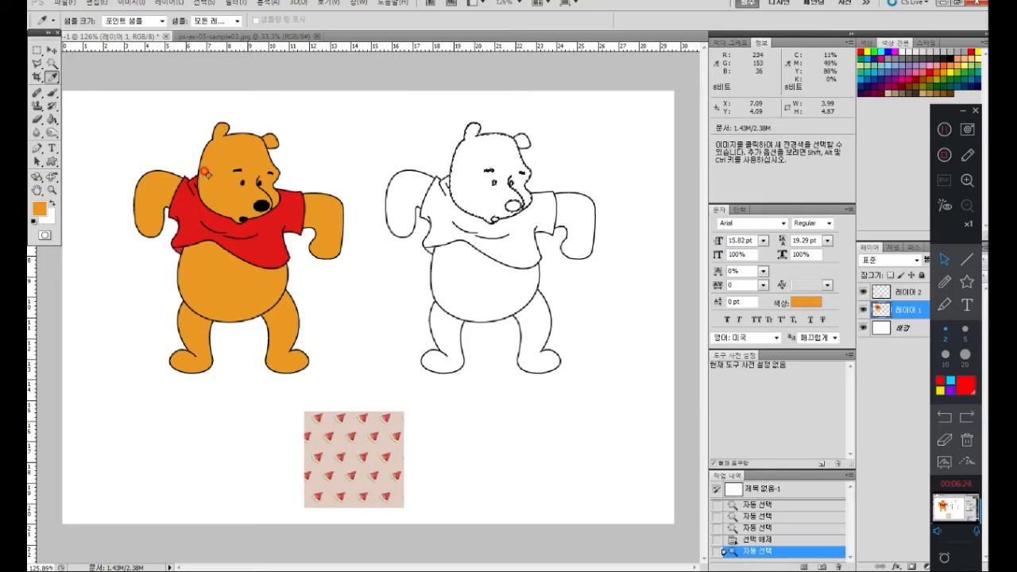
{"action": "key", "text": "alt+BackSpace"}
{"action": "key", "text": "ctrl+d"}
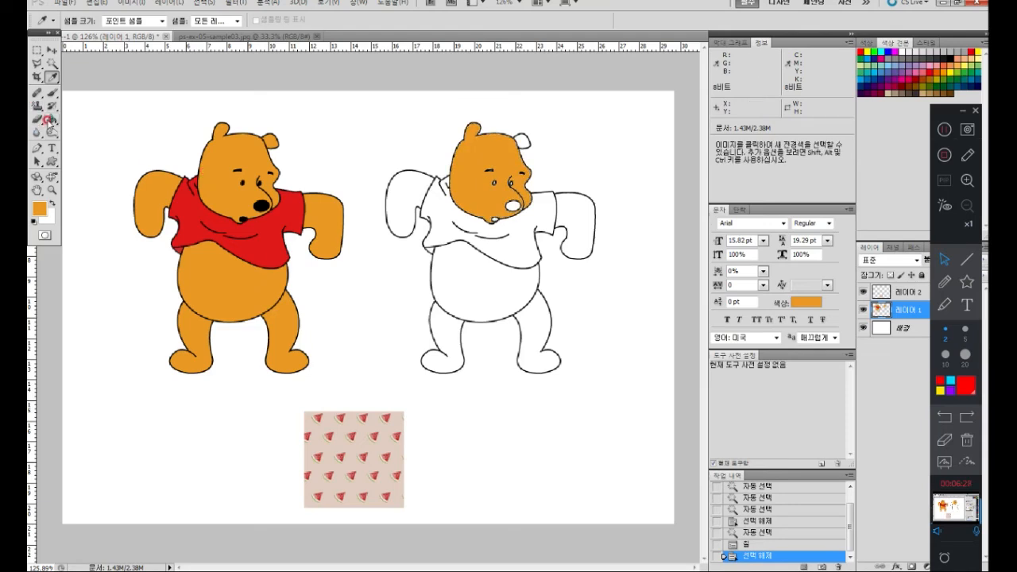
- Fill the outline bear's shirt with red sampled from the coloured bear's shirt, using the Paint Bucket without a selection
{"action": "left_click", "coordinate": [50, 120]}
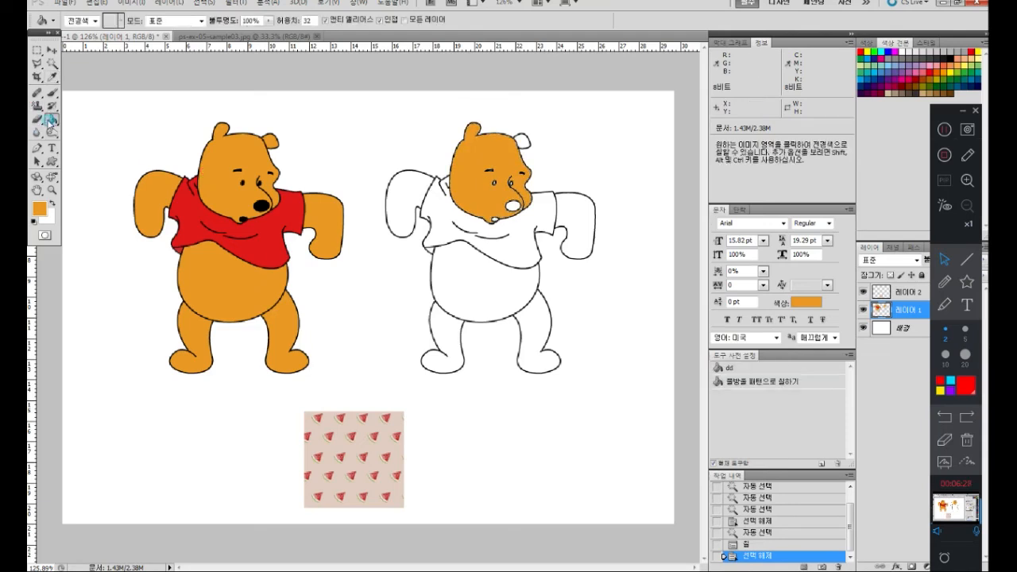
{"action": "left_click", "coordinate": [51, 76]}
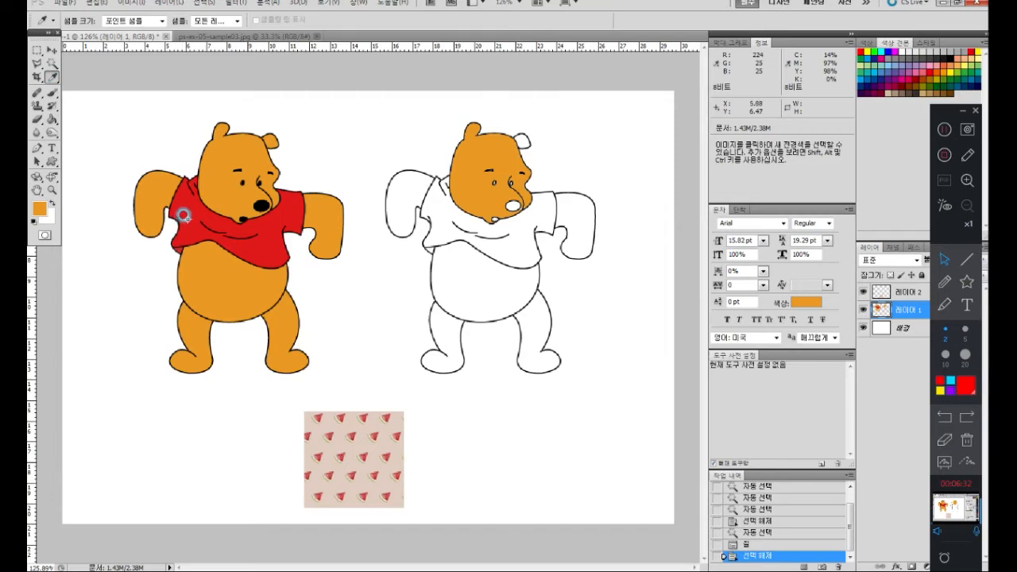
{"action": "left_click", "coordinate": [183, 214]}
{"action": "left_click", "coordinate": [51, 119]}
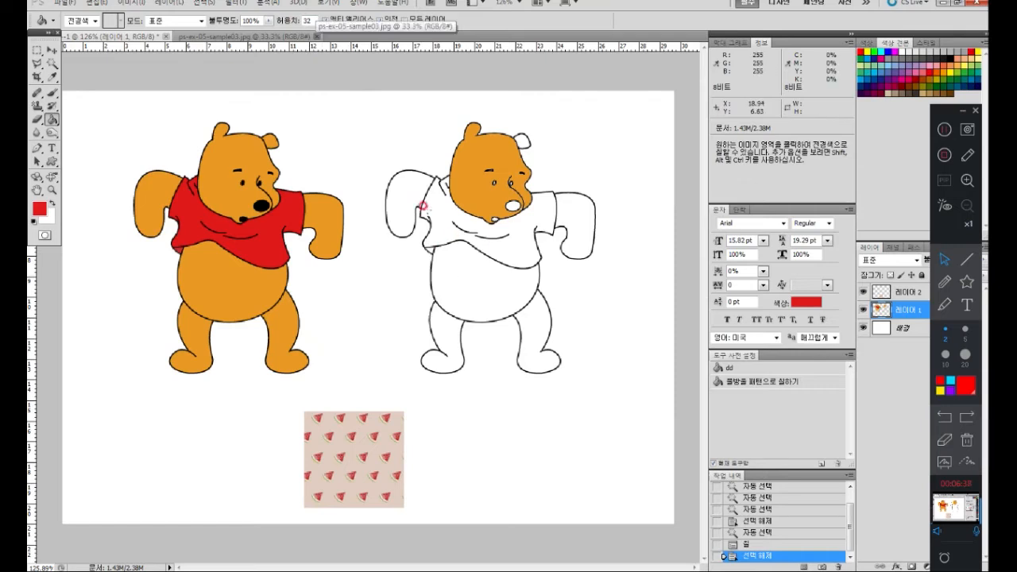
{"action": "left_click", "coordinate": [443, 238]}
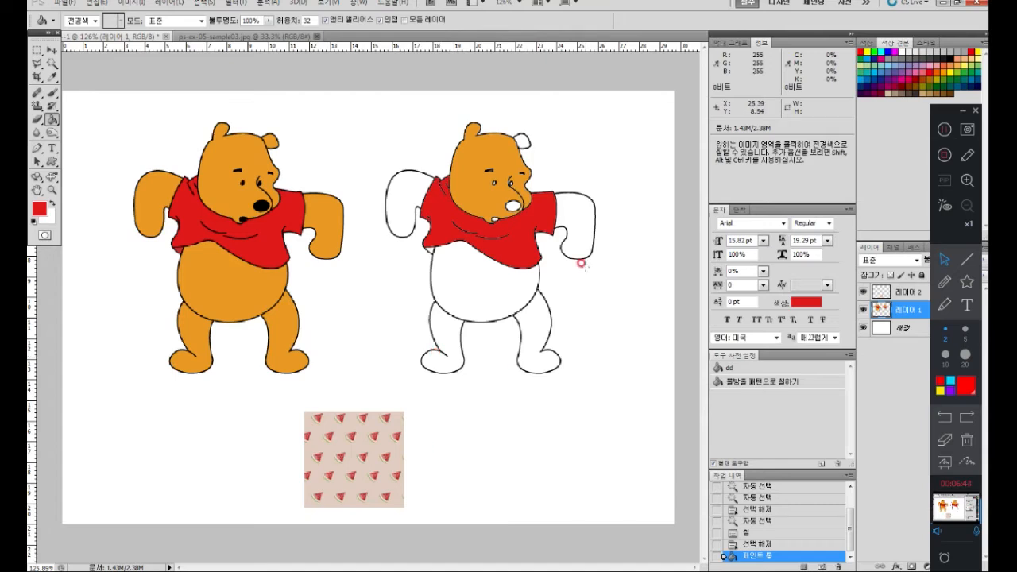
{"action": "left_click", "coordinate": [51, 190]}
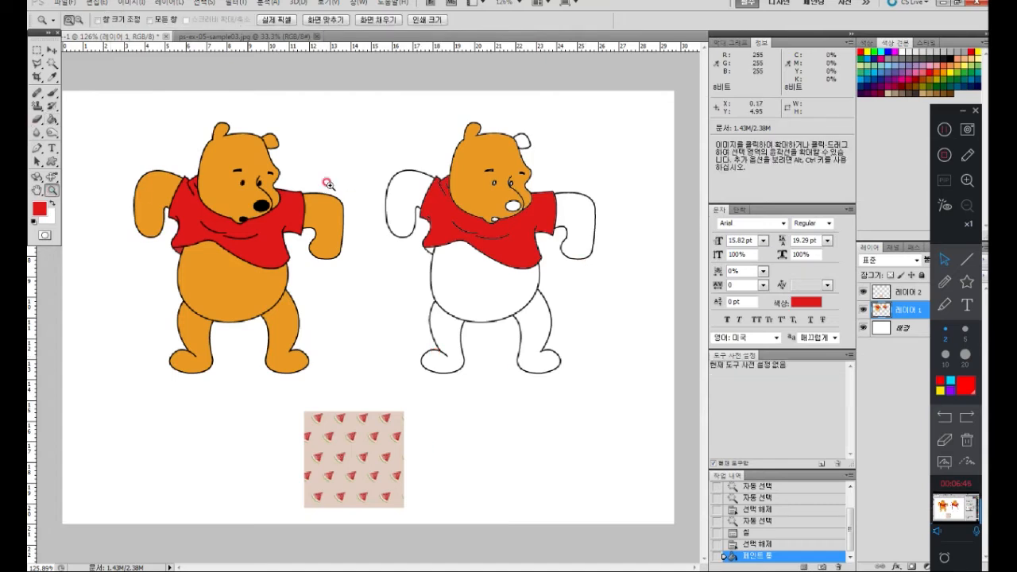
{"action": "left_click", "coordinate": [423, 151]}
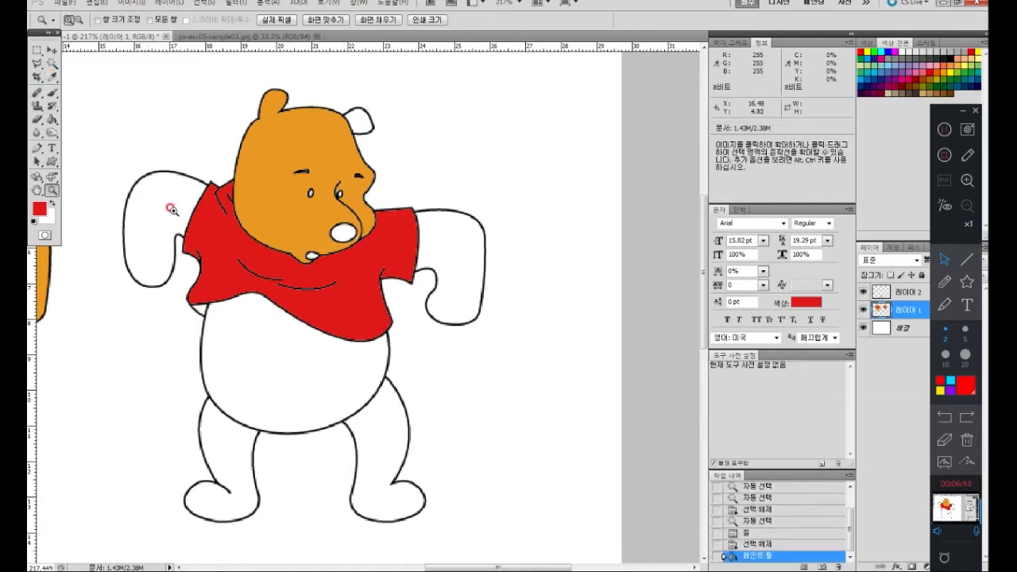
{"action": "left_click_drag", "start_coordinate": [232, 309], "coordinate": [466, 152]}
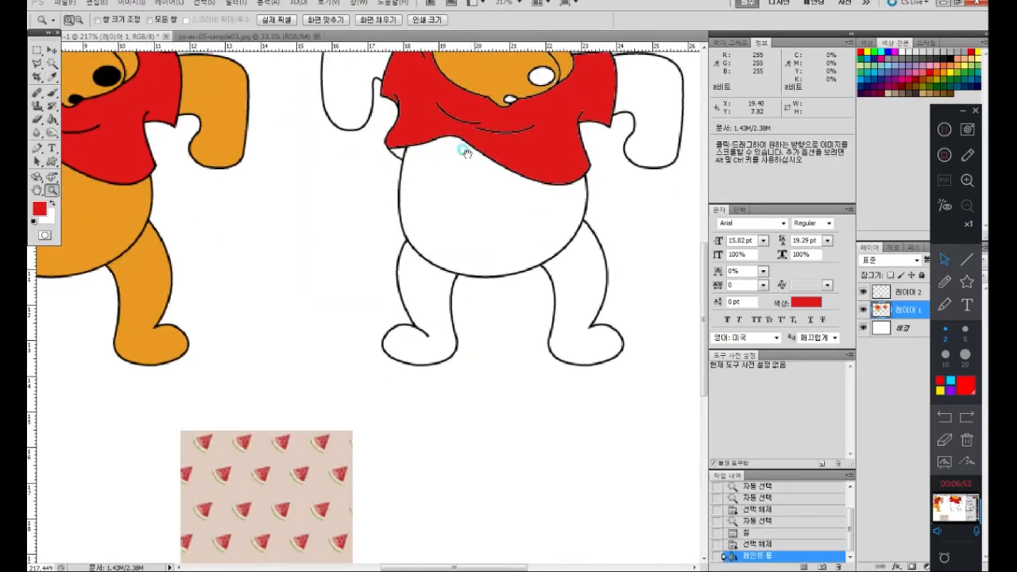
{"action": "double_click", "coordinate": [36, 192]}
- Fill the outline bear's belly with the 물방울 (80 x 80 pixel) pattern, using the Paint Bucket with its fill source set to pattern
{"action": "left_click", "coordinate": [51, 120]}
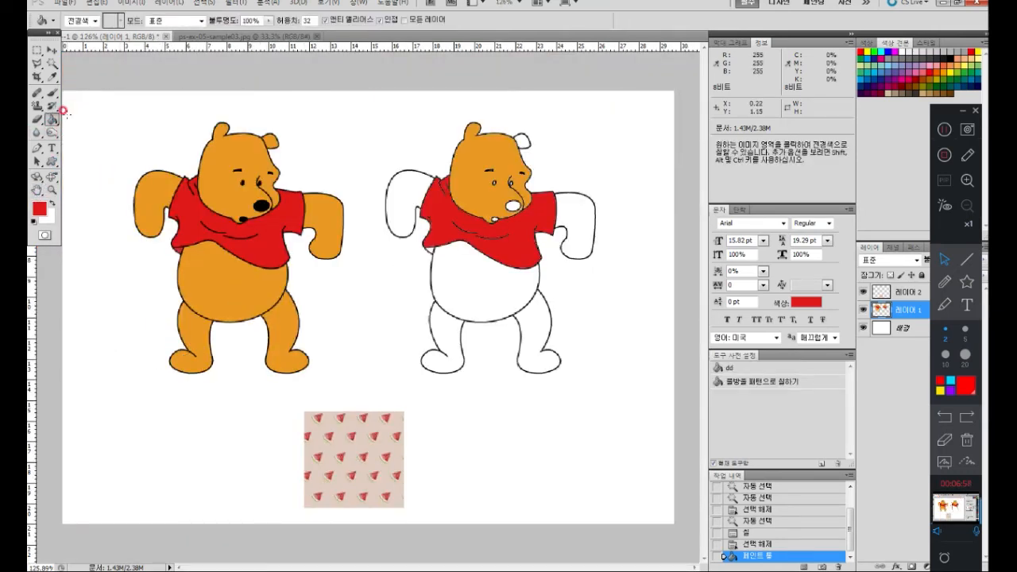
{"action": "left_click", "coordinate": [84, 22]}
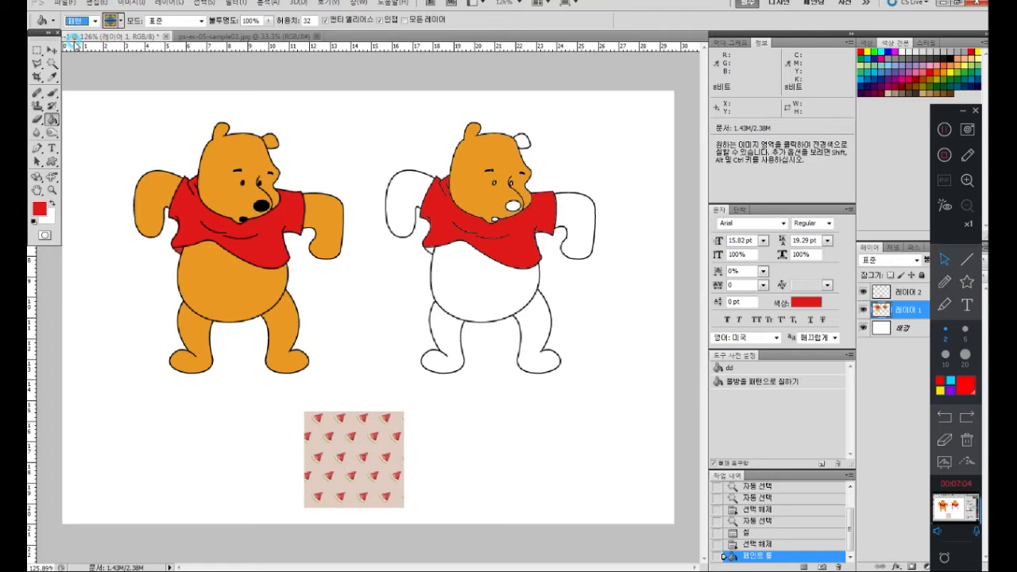
{"action": "left_click", "coordinate": [111, 19]}
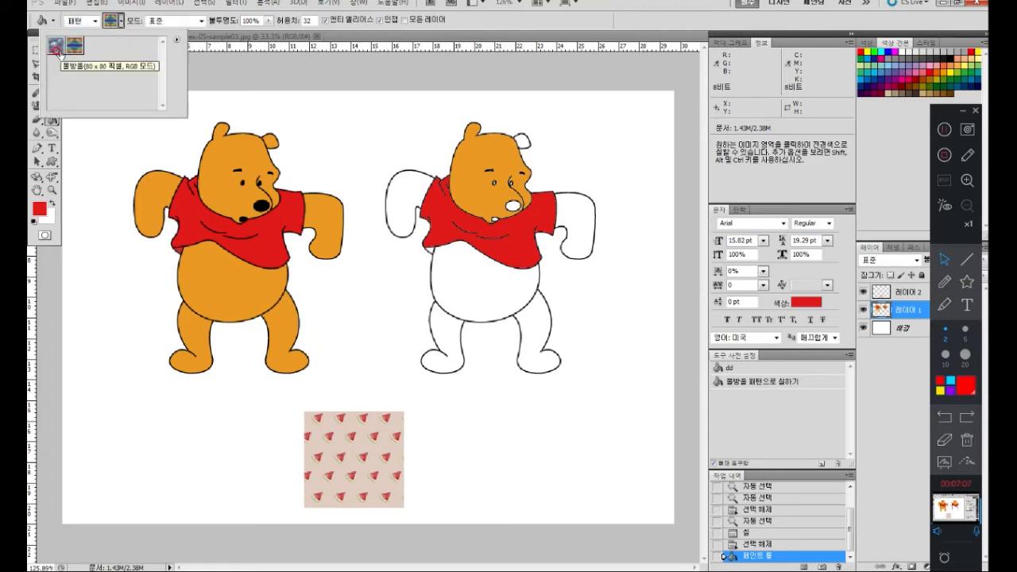
{"action": "left_click", "coordinate": [56, 47]}
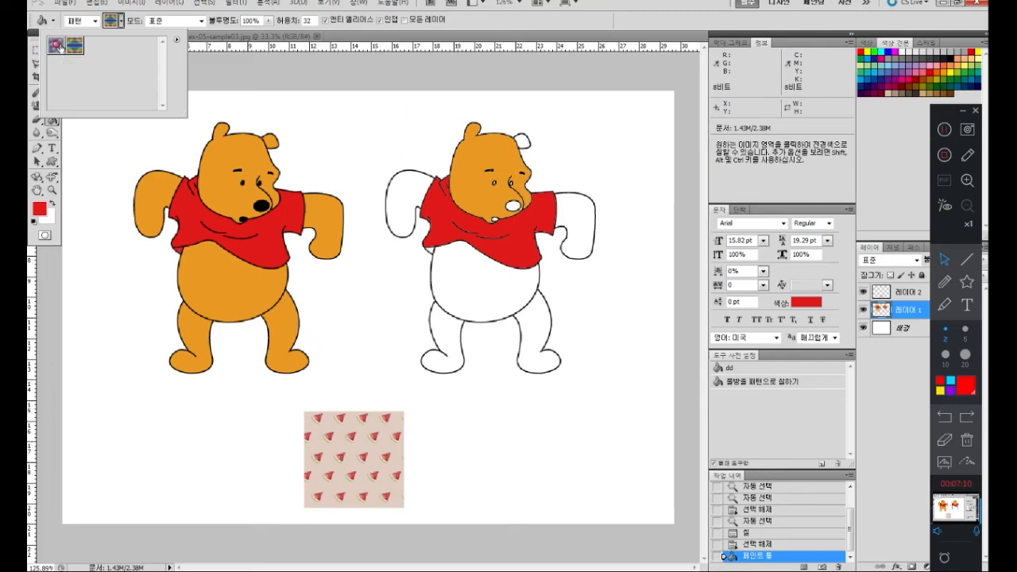
{"action": "left_click", "coordinate": [56, 49]}
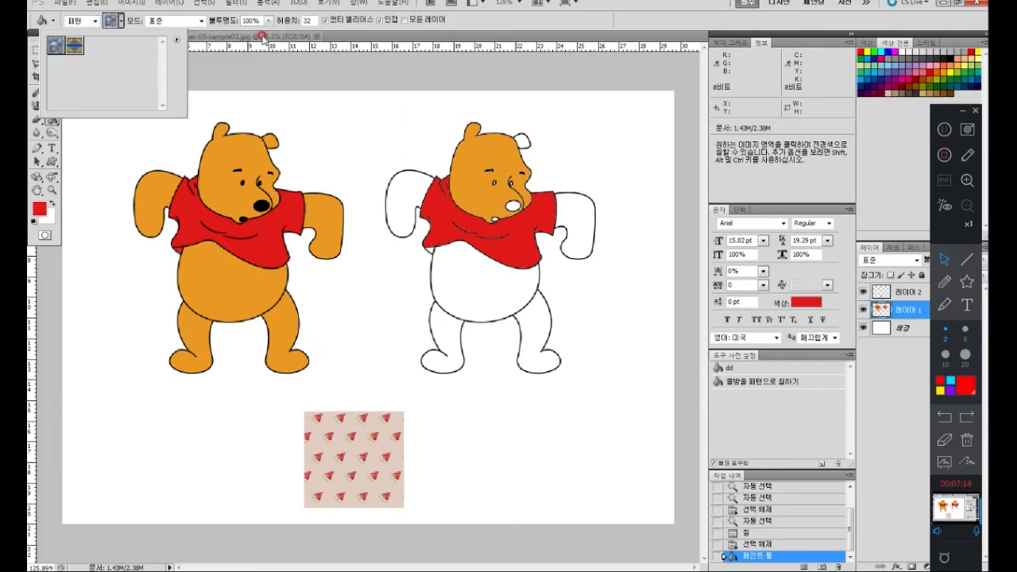
{"action": "left_click", "coordinate": [236, 37]}
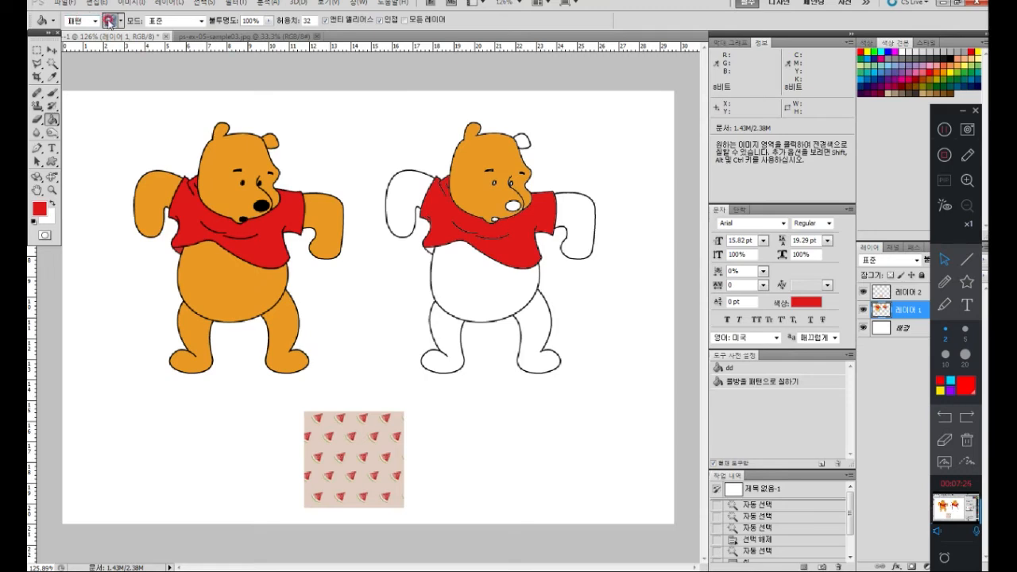
{"action": "left_click", "coordinate": [483, 296]}
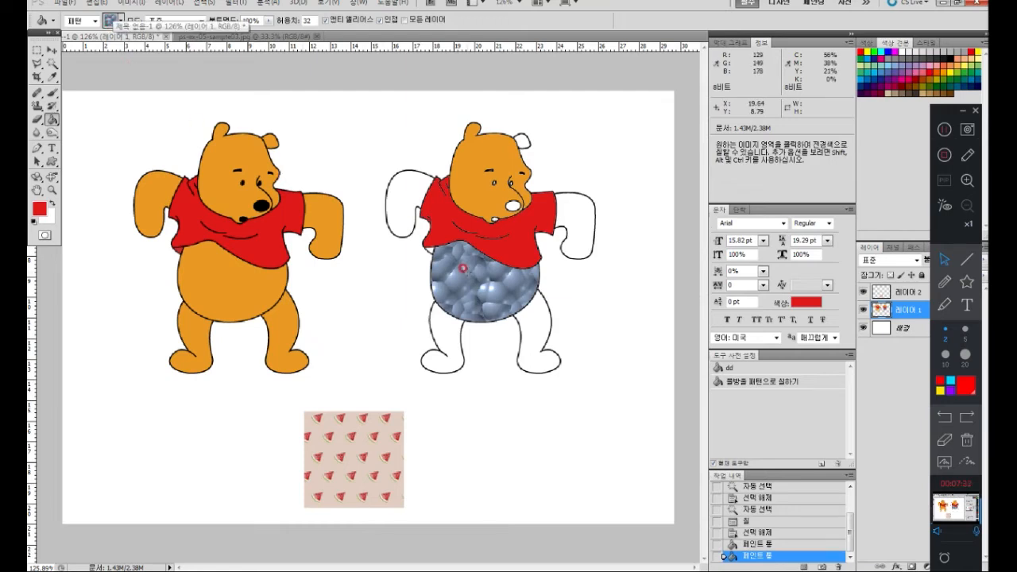
{"action": "left_click", "coordinate": [89, 21]}
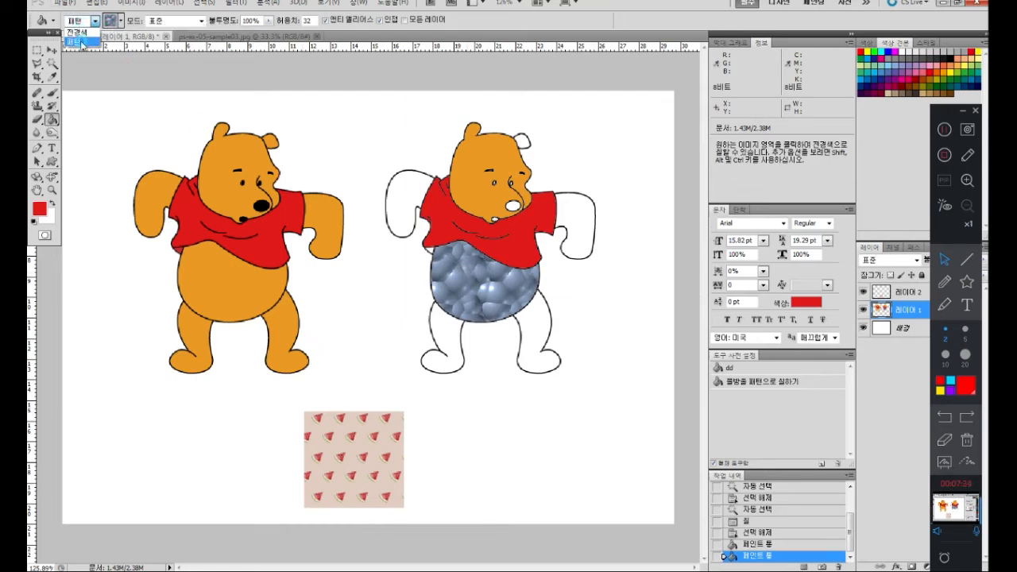
{"action": "left_click", "coordinate": [472, 307]}
- Revert the document history to the head's fill state (칠), before the shirt and belly fills, and deselect
{"action": "left_click", "coordinate": [807, 511]}
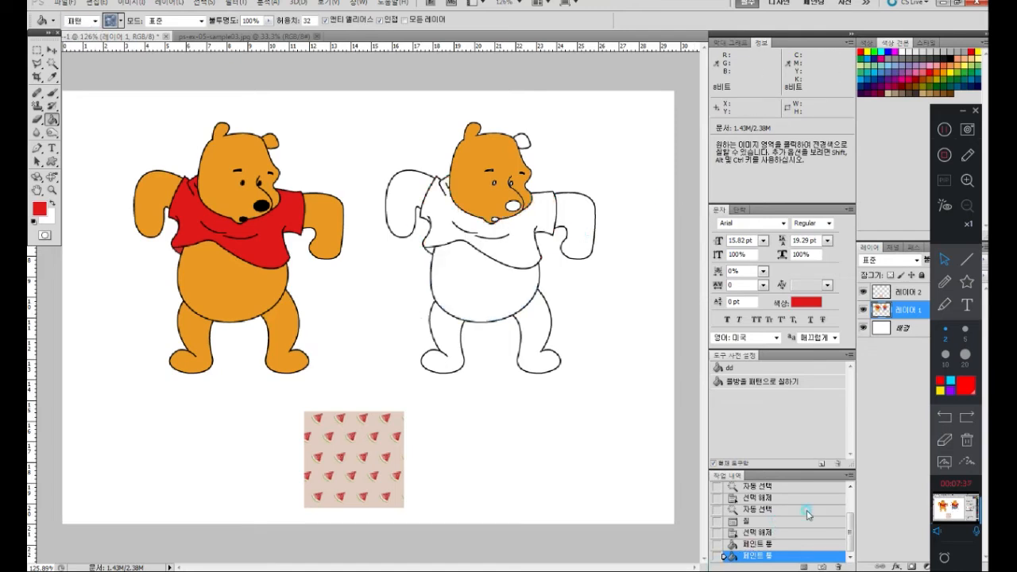
{"action": "left_click", "coordinate": [806, 519]}
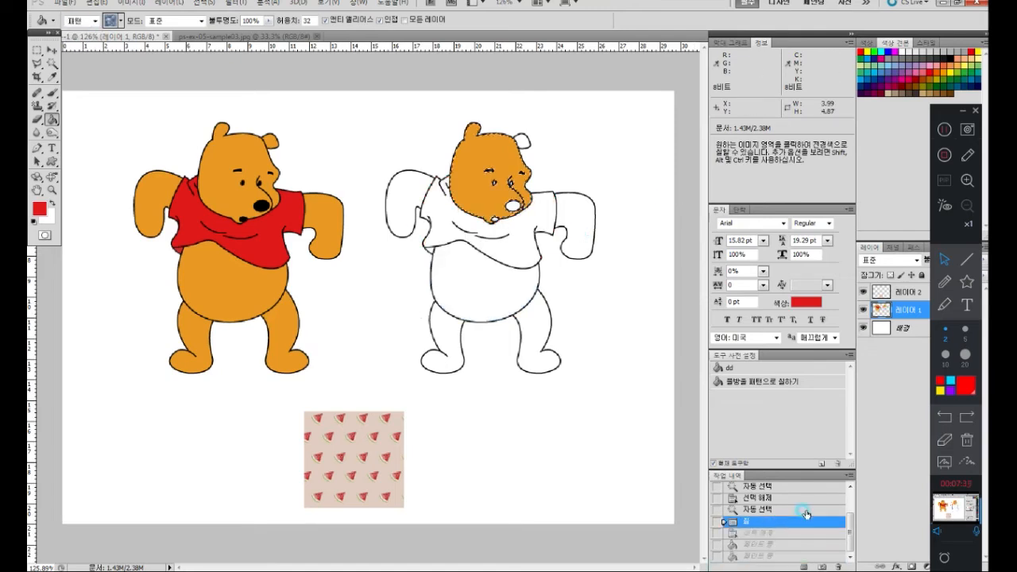
{"action": "left_click", "coordinate": [38, 51]}
{"action": "left_click", "coordinate": [456, 287]}
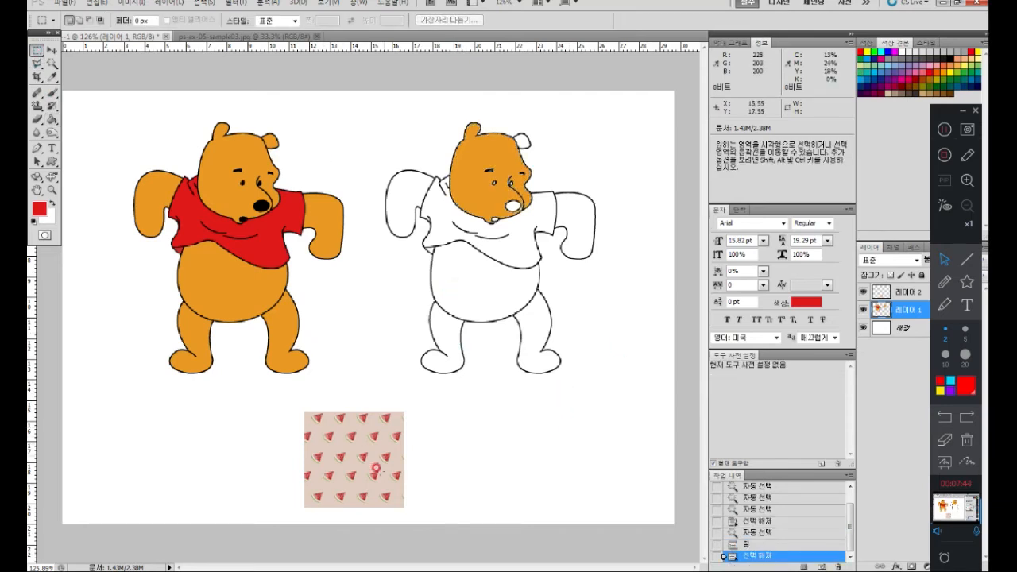
- Try to define a pattern from one watermelon slice selected with the Rectangular Marquee at a 1 px feather, and clear the selection
{"action": "left_click", "coordinate": [52, 190]}
{"action": "left_click_drag", "start_coordinate": [279, 408], "coordinate": [445, 524]}
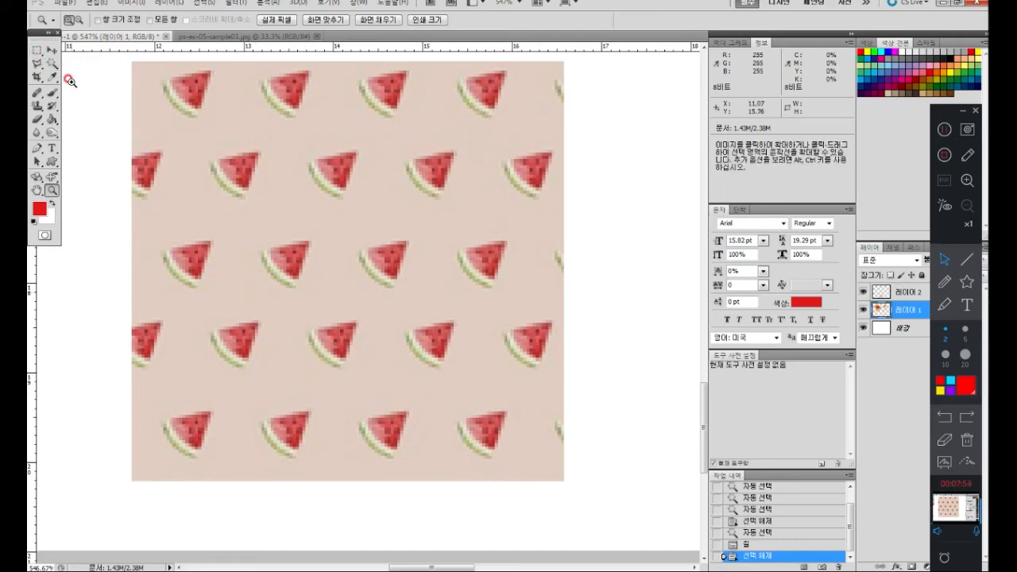
{"action": "left_click", "coordinate": [37, 51]}
{"action": "left_click", "coordinate": [35, 51]}
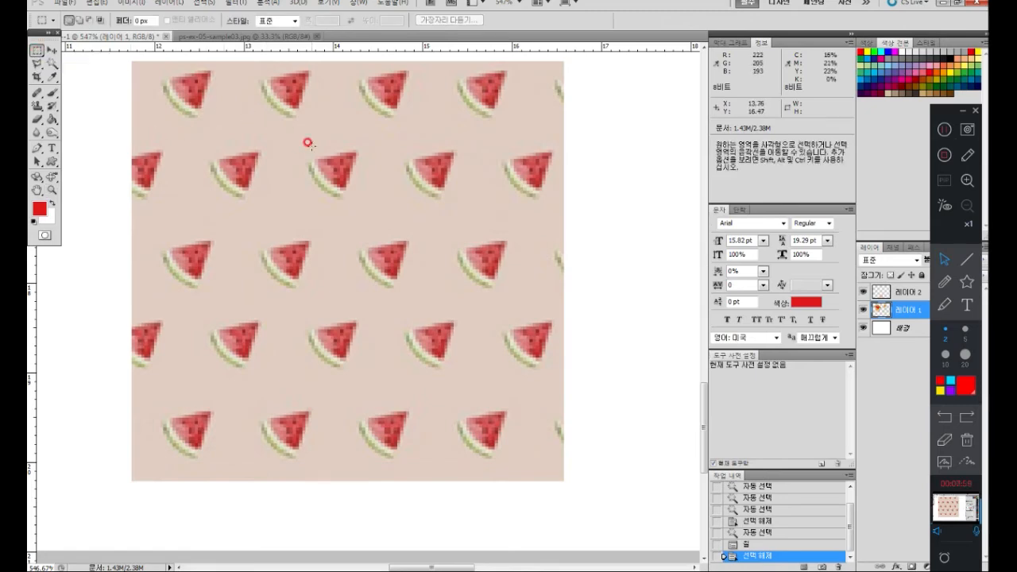
{"action": "left_click", "coordinate": [143, 20]}
{"action": "left_click", "coordinate": [298, 195]}
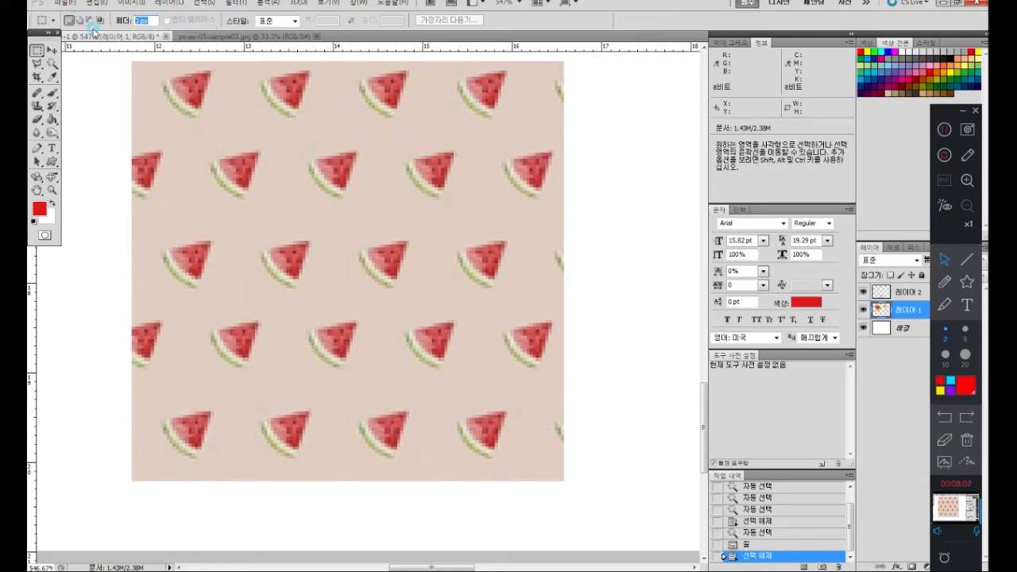
{"action": "type", "text": "1"}
{"action": "left_click_drag", "start_coordinate": [199, 139], "coordinate": [264, 205]}
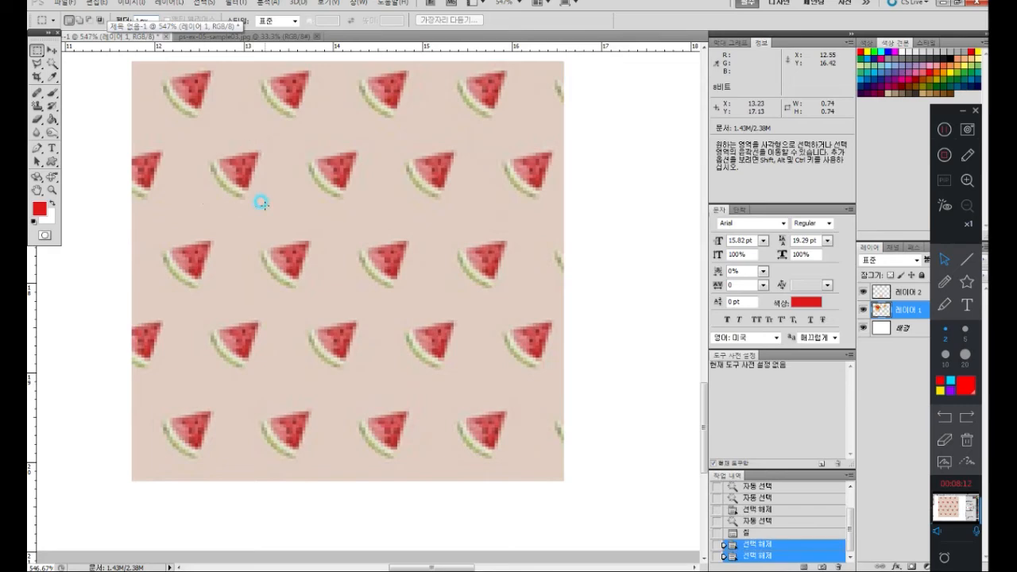
{"action": "left_click", "coordinate": [96, 3]}
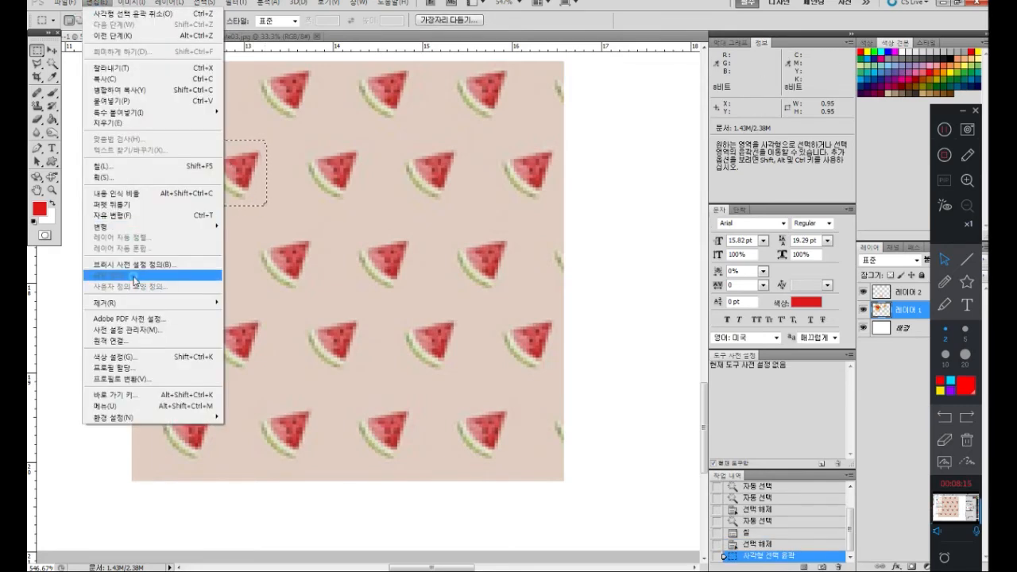
{"action": "left_click", "coordinate": [251, 263]}
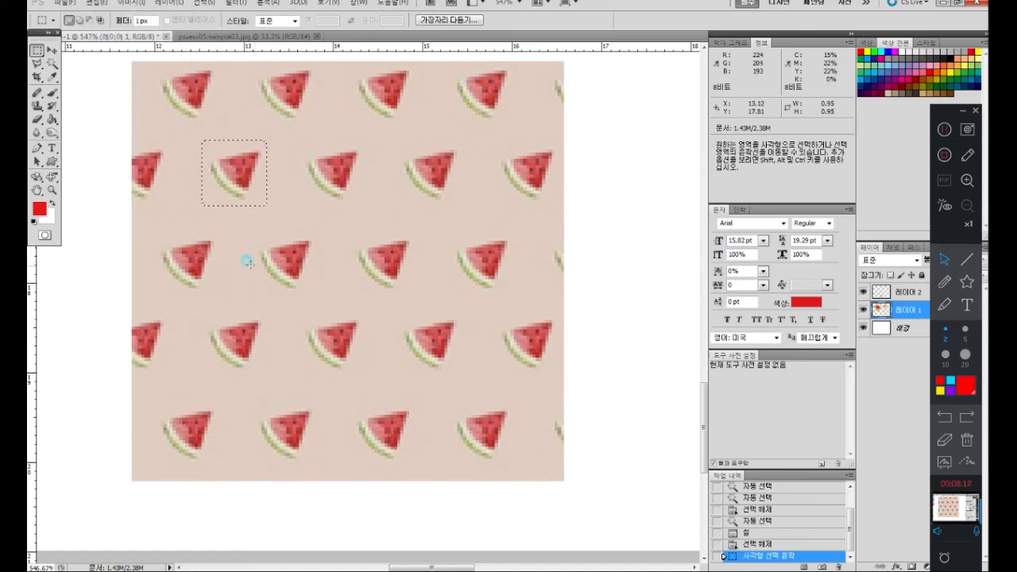
{"action": "left_click", "coordinate": [229, 251]}
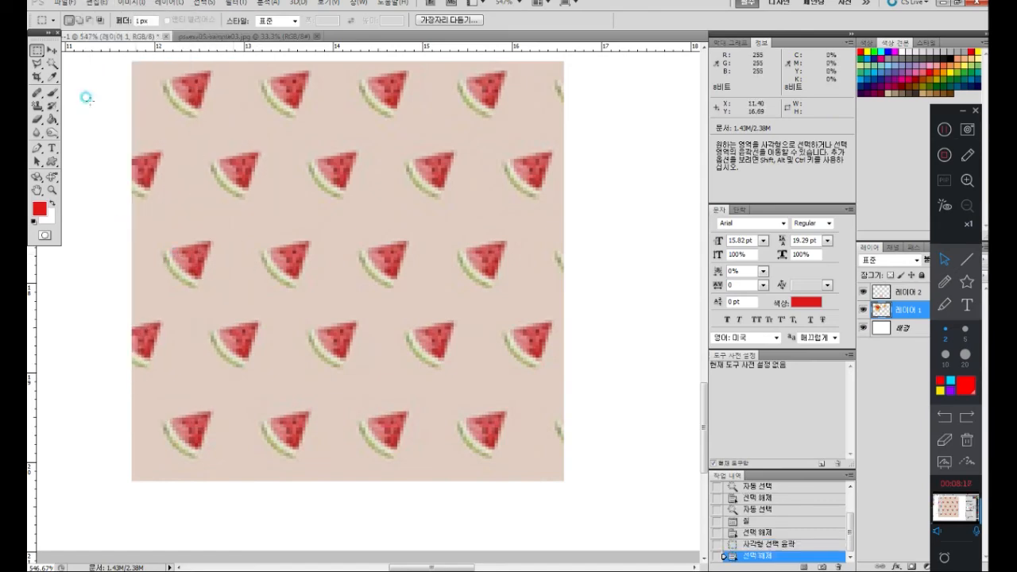
- Select a single watermelon slice with the Rectangular Marquee at a 0 px feather and define it as a pattern named KK
{"action": "left_click", "coordinate": [37, 51]}
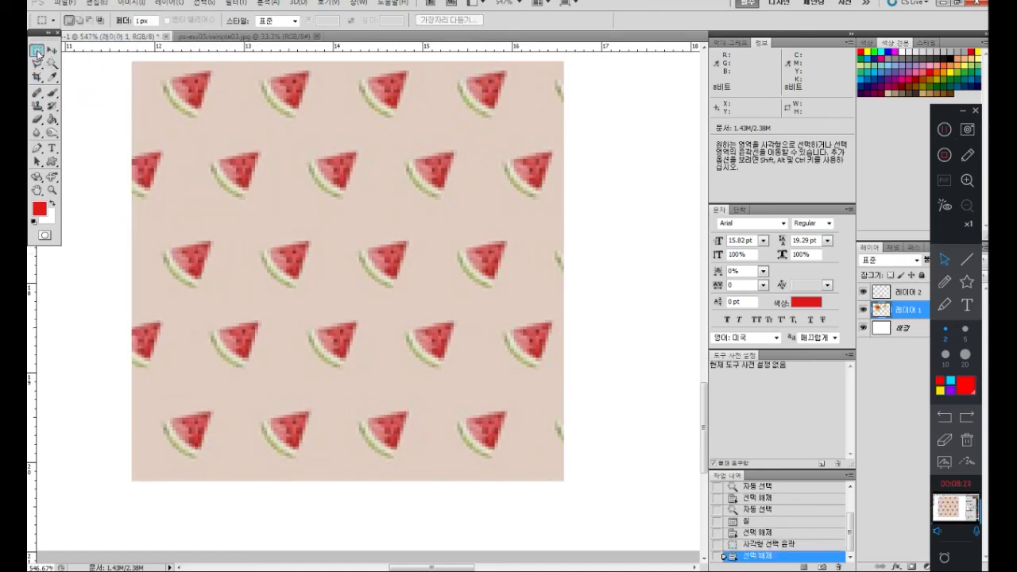
{"action": "left_click", "coordinate": [144, 20]}
{"action": "left_click", "coordinate": [211, 222]}
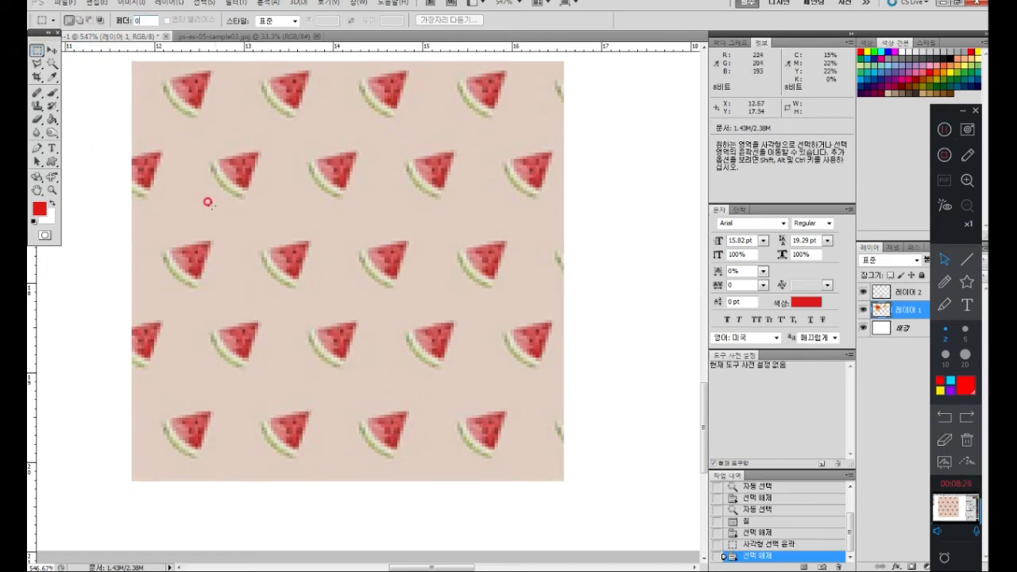
{"action": "left_click_drag", "start_coordinate": [204, 143], "coordinate": [258, 194]}
{"action": "left_click_drag", "start_coordinate": [191, 123], "coordinate": [273, 142]}
{"action": "left_click_drag", "start_coordinate": [173, 143], "coordinate": [204, 226]}
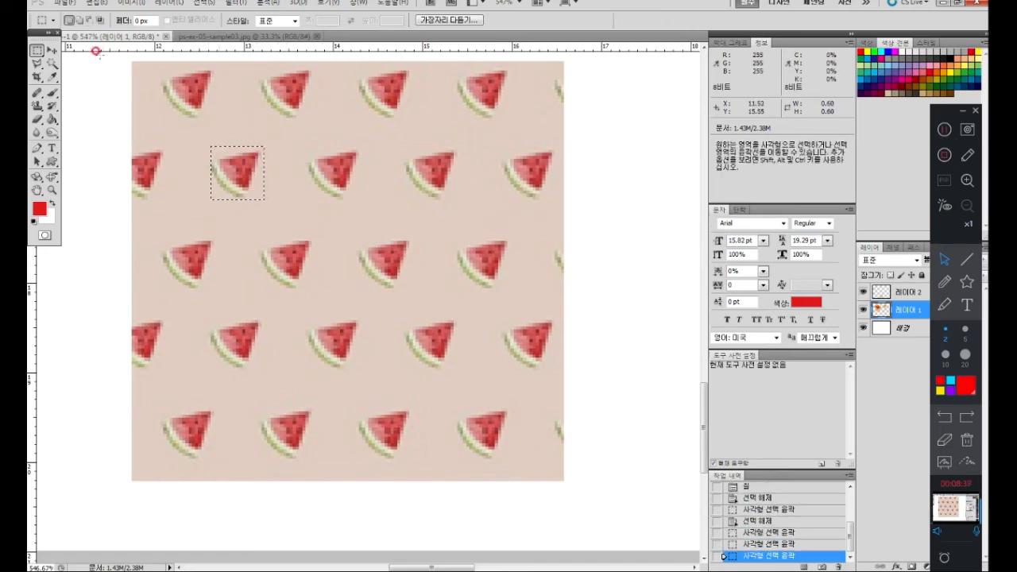
{"action": "left_click", "coordinate": [93, 3]}
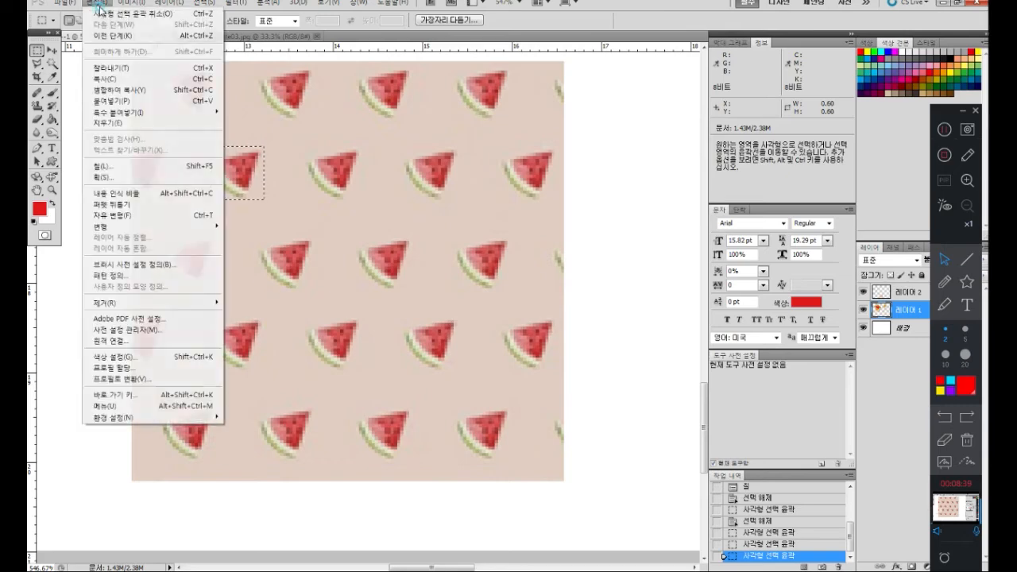
{"action": "left_click", "coordinate": [141, 275]}
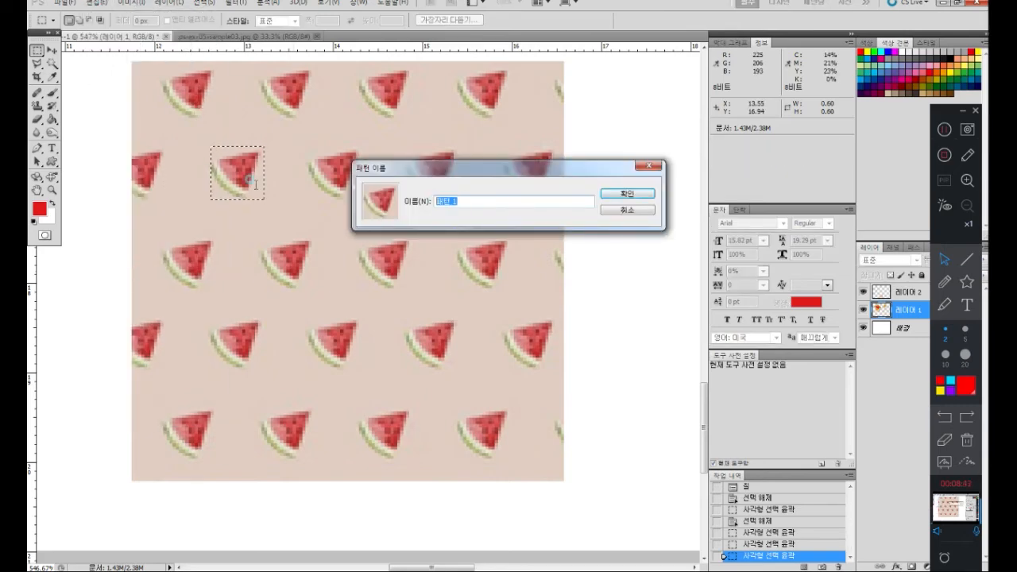
{"action": "type", "text": "KK"}
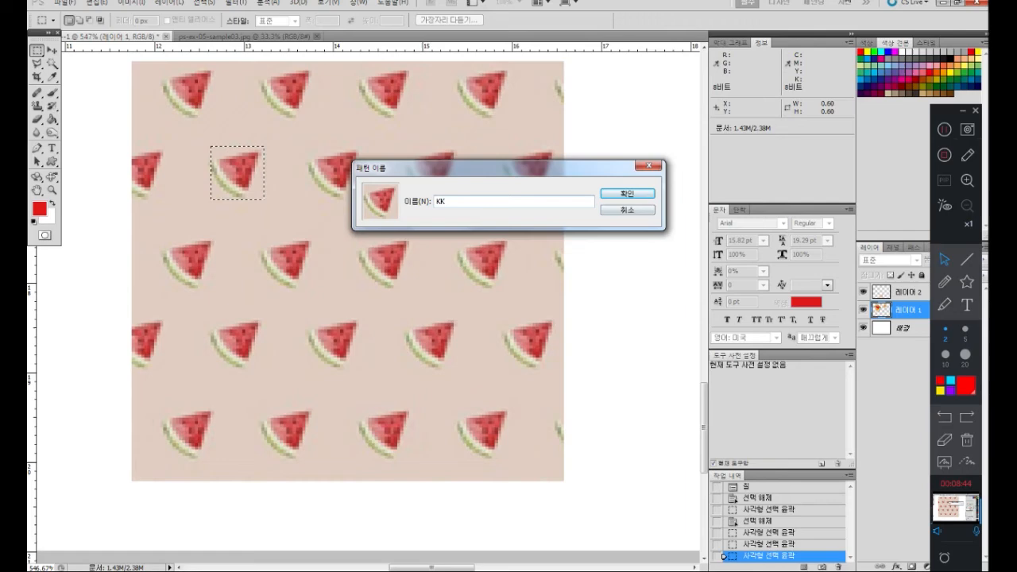
{"action": "left_click", "coordinate": [614, 193]}
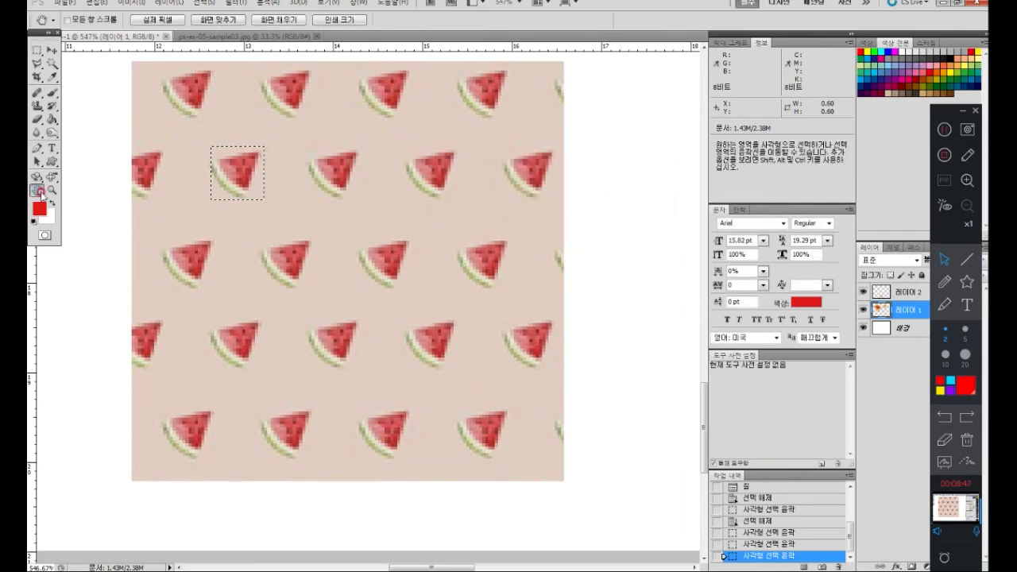
- Clear the selection and fill the outline bear's belly and both legs with the watermelon pattern KK using the Paint Bucket
{"action": "double_click", "coordinate": [39, 192]}
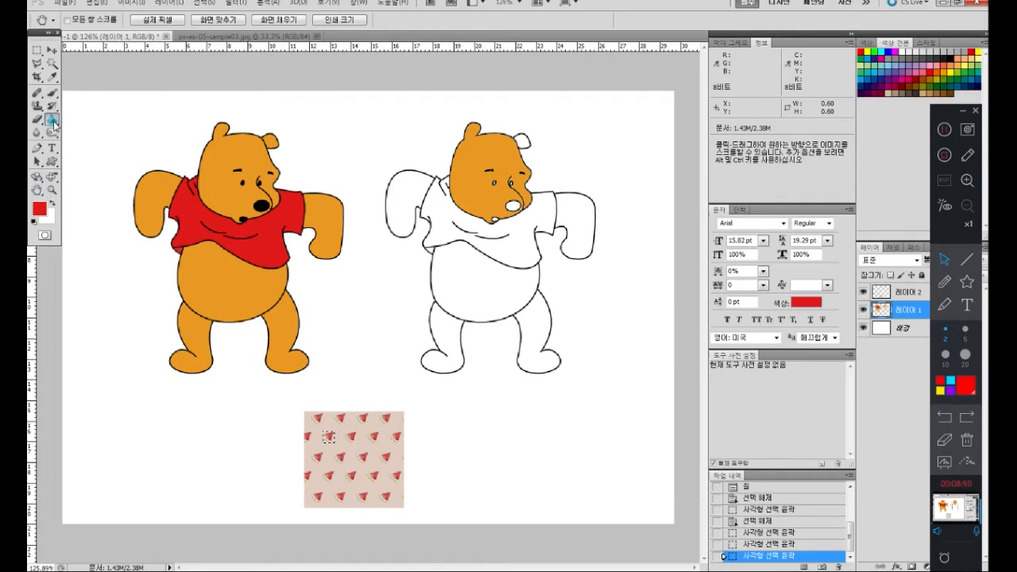
{"action": "left_click", "coordinate": [53, 123]}
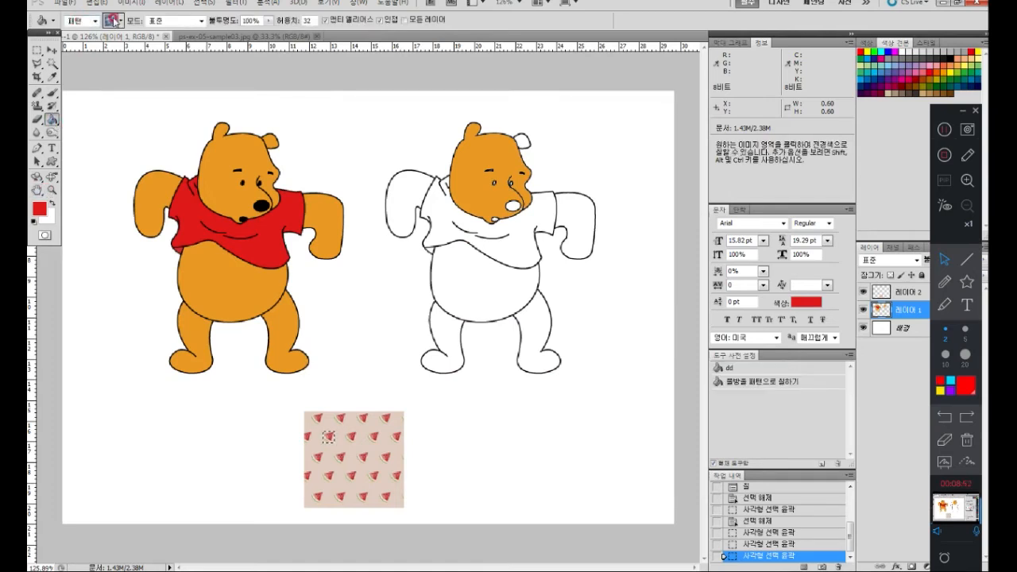
{"action": "left_click", "coordinate": [112, 21]}
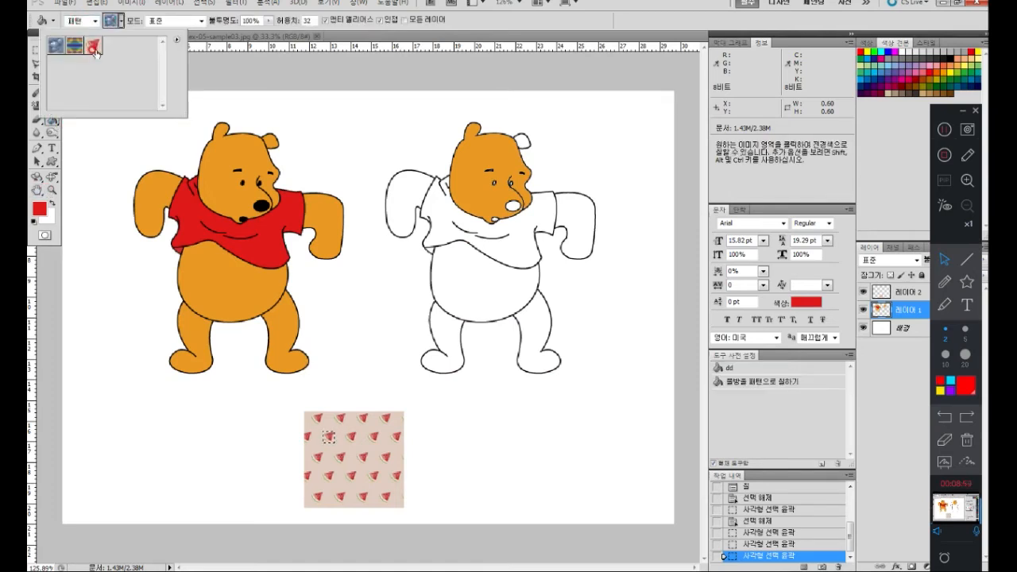
{"action": "left_click", "coordinate": [93, 49]}
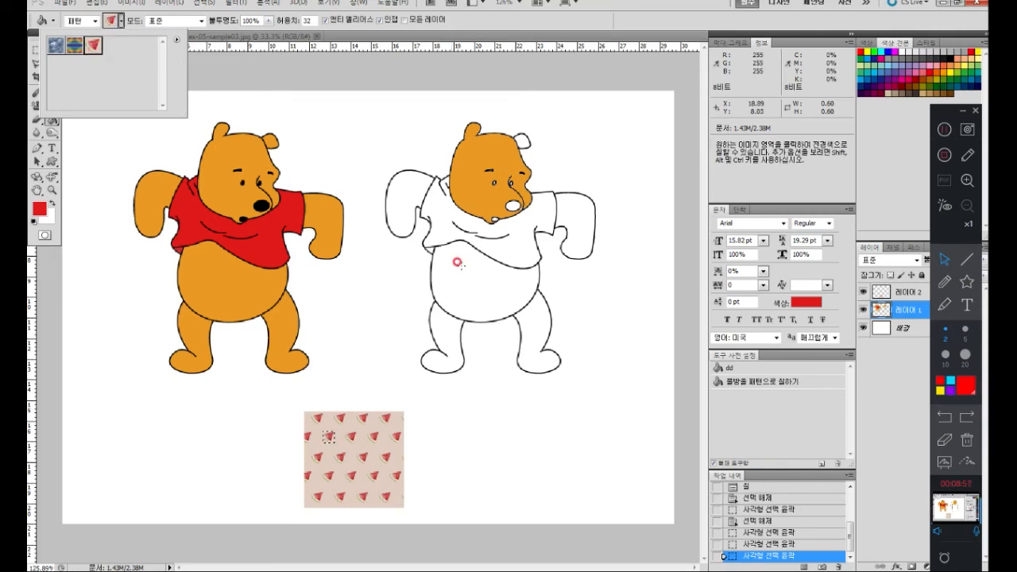
{"action": "left_click", "coordinate": [483, 284]}
{"action": "key", "text": "ctrl+d"}
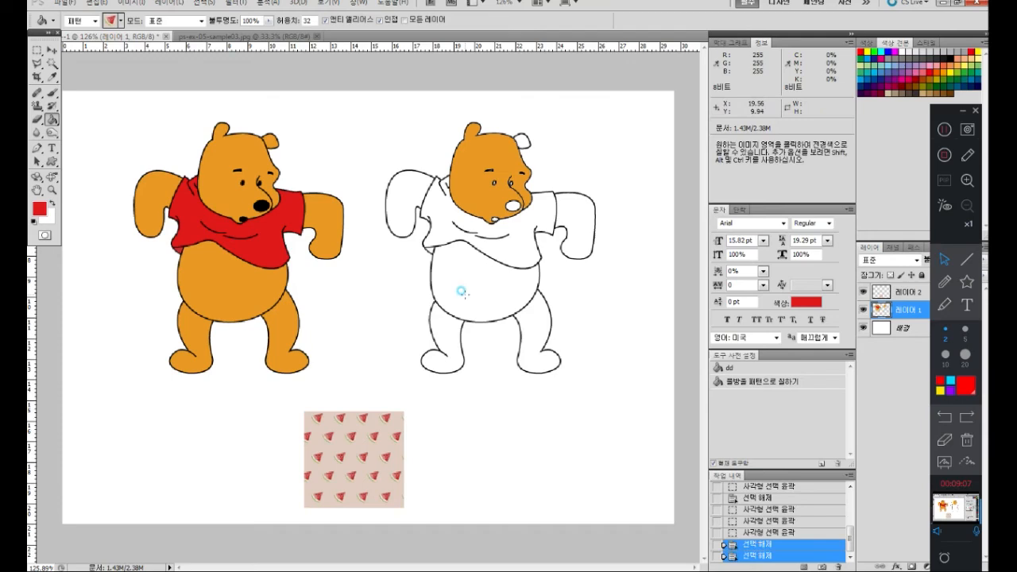
{"action": "left_click", "coordinate": [462, 291]}
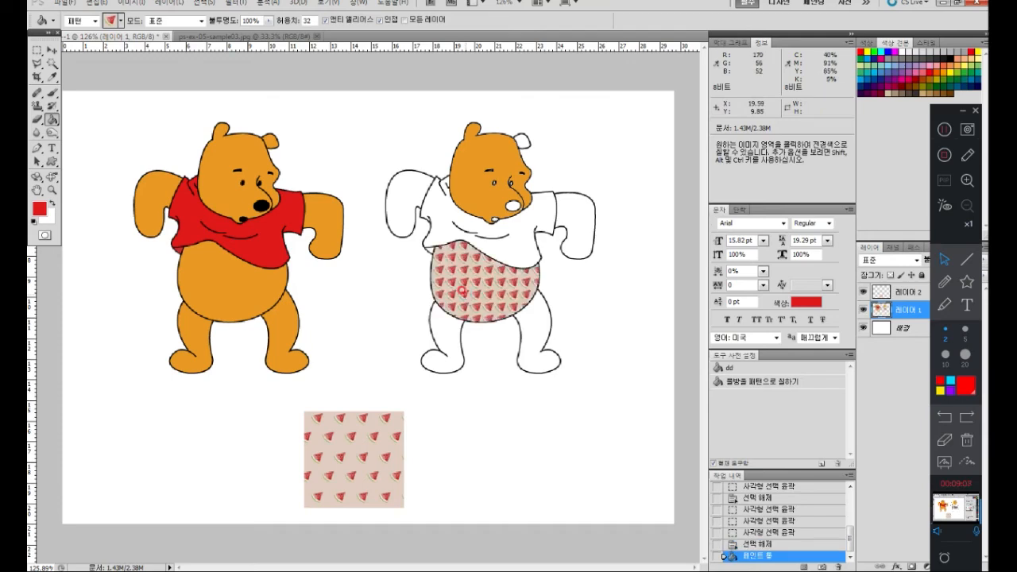
{"action": "left_click", "coordinate": [442, 340]}
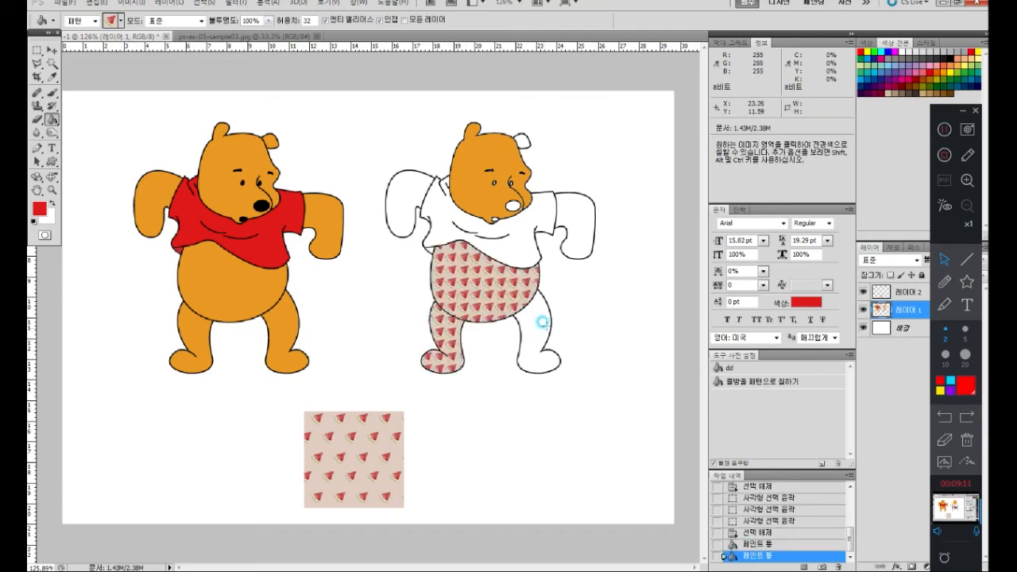
{"action": "left_click", "coordinate": [528, 319]}
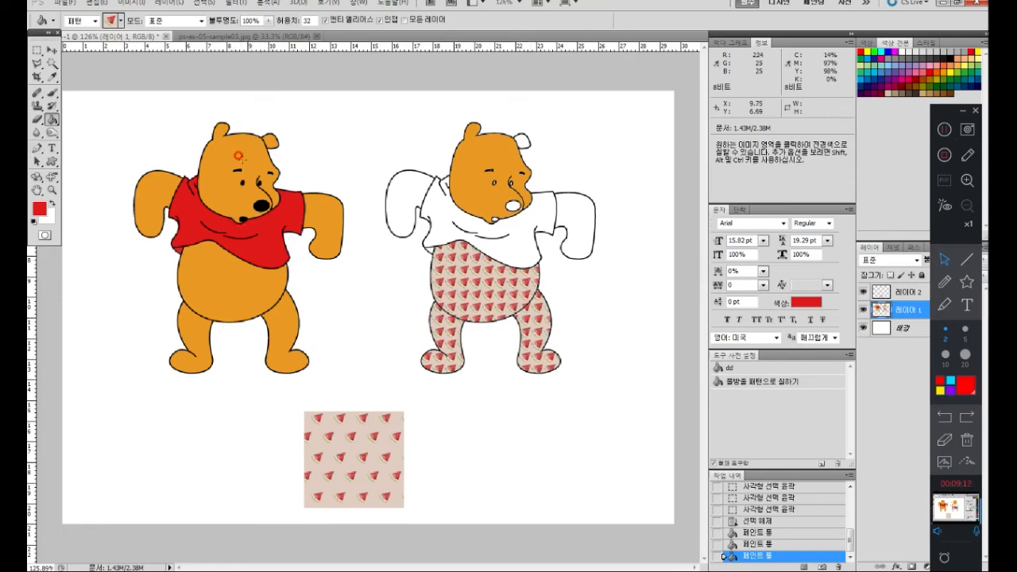
- Select the coloured bear's face with the Rectangular Marquee at a 0 px feather and define it as a pattern named LLL
{"action": "left_click", "coordinate": [36, 51]}
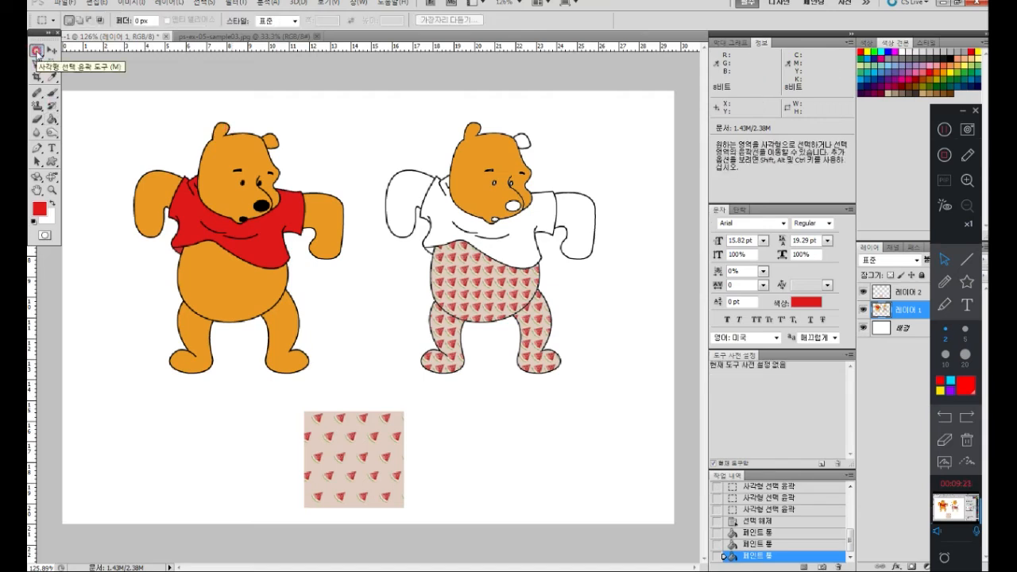
{"action": "left_click", "coordinate": [143, 21]}
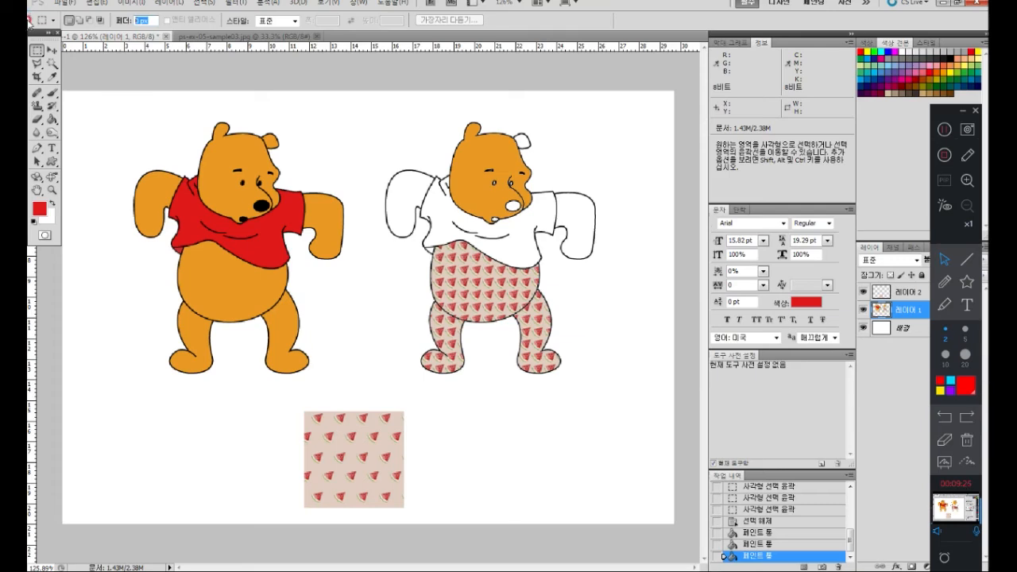
{"action": "left_click_drag", "start_coordinate": [235, 169], "coordinate": [275, 216]}
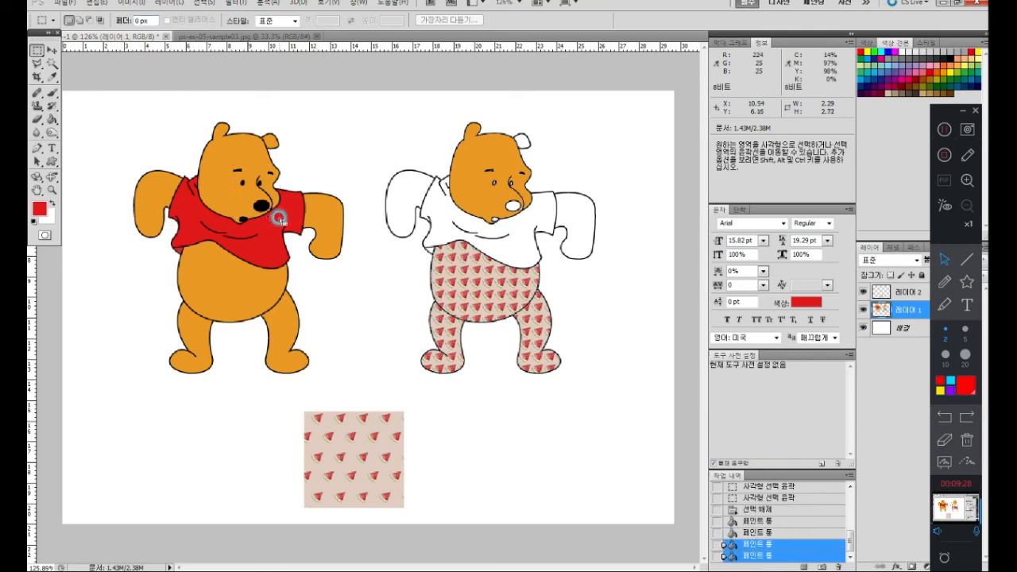
{"action": "left_click", "coordinate": [894, 326]}
{"action": "left_click", "coordinate": [896, 315]}
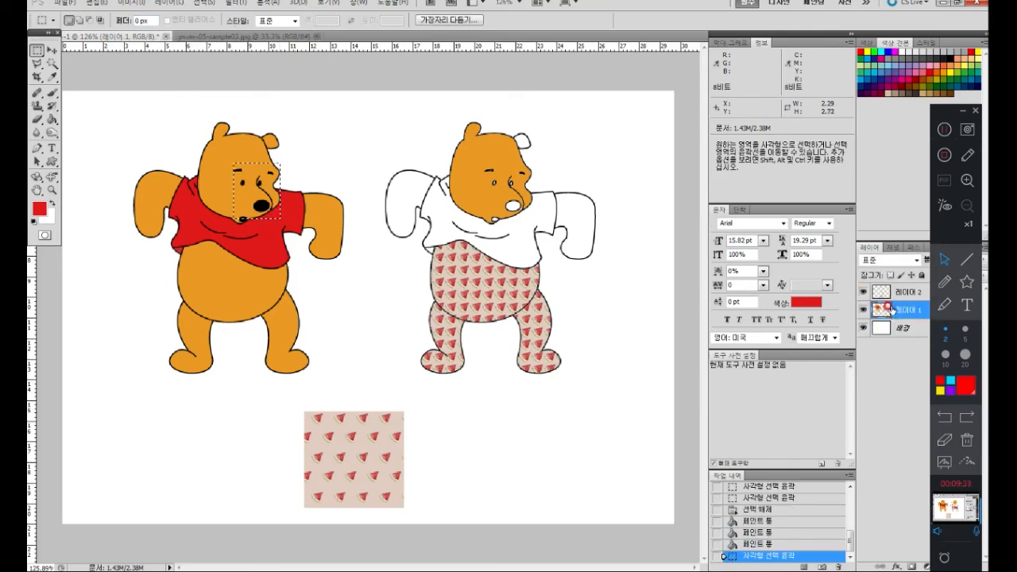
{"action": "left_click", "coordinate": [96, 3]}
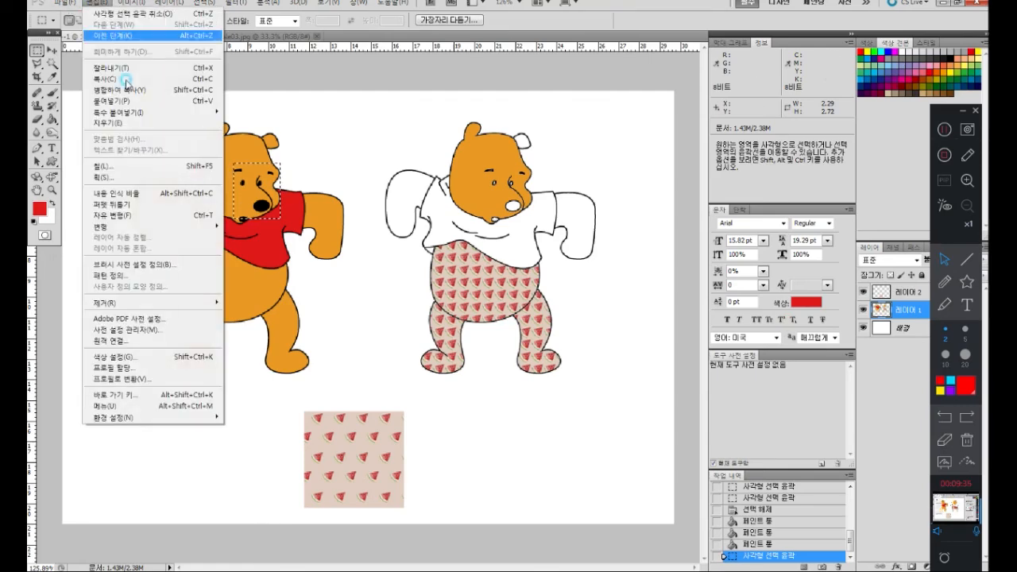
{"action": "left_click", "coordinate": [148, 276]}
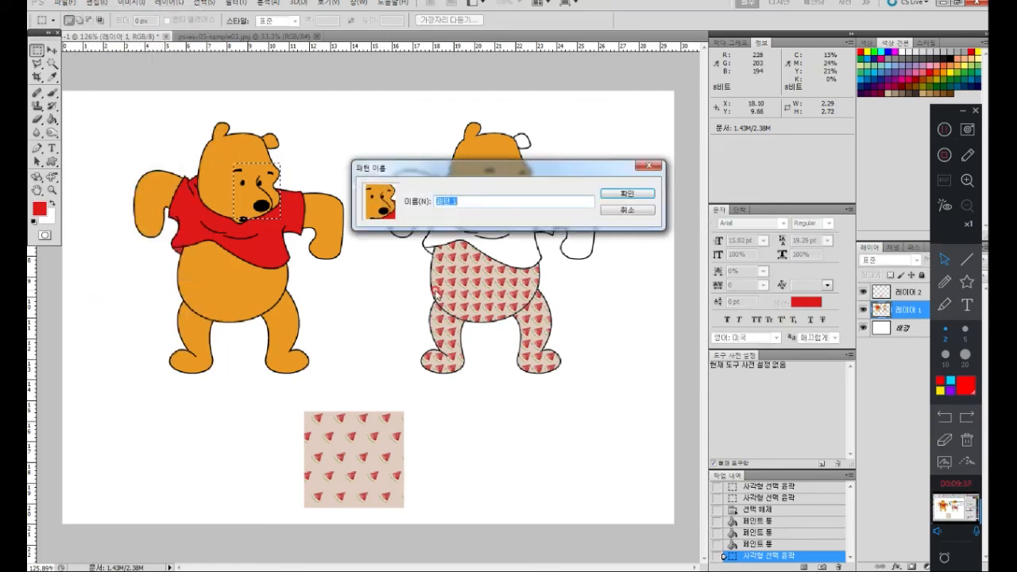
{"action": "type", "text": "aa"}
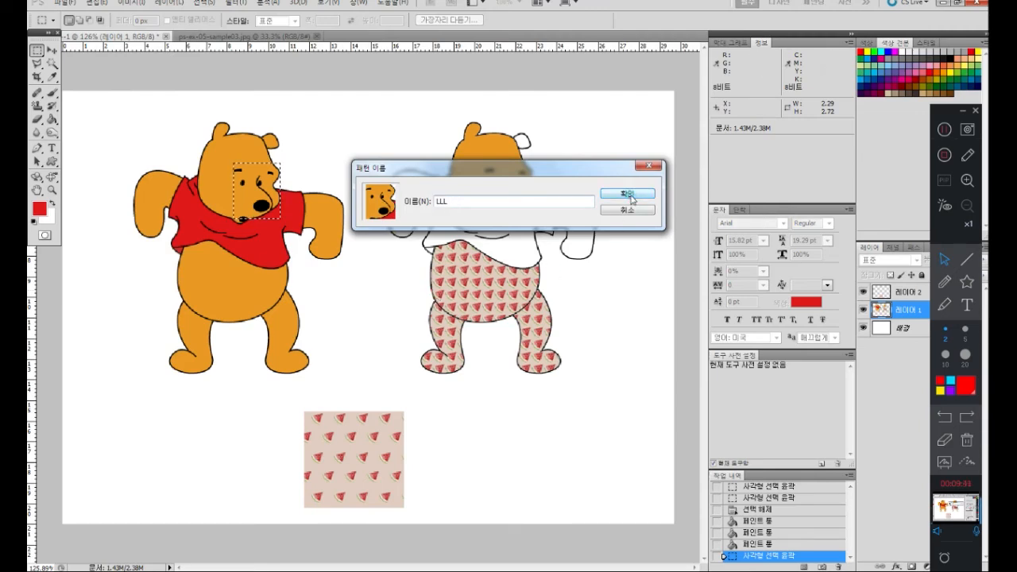
{"action": "left_click", "coordinate": [628, 194]}
- Choose the bear-face pattern LLL as the fill for the Paint Bucket
{"action": "left_click", "coordinate": [51, 119]}
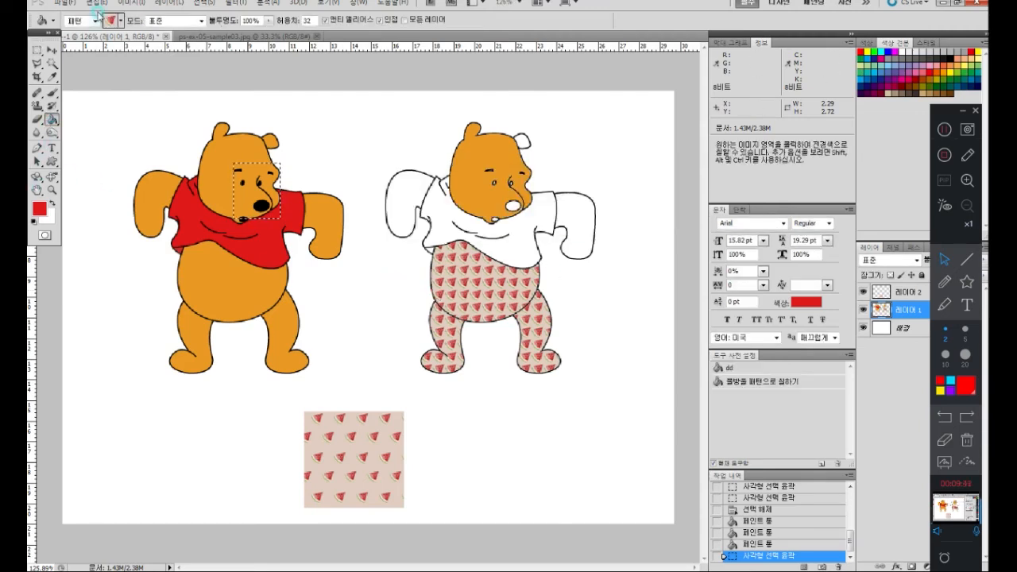
{"action": "left_click", "coordinate": [108, 24]}
{"action": "left_click", "coordinate": [113, 48]}
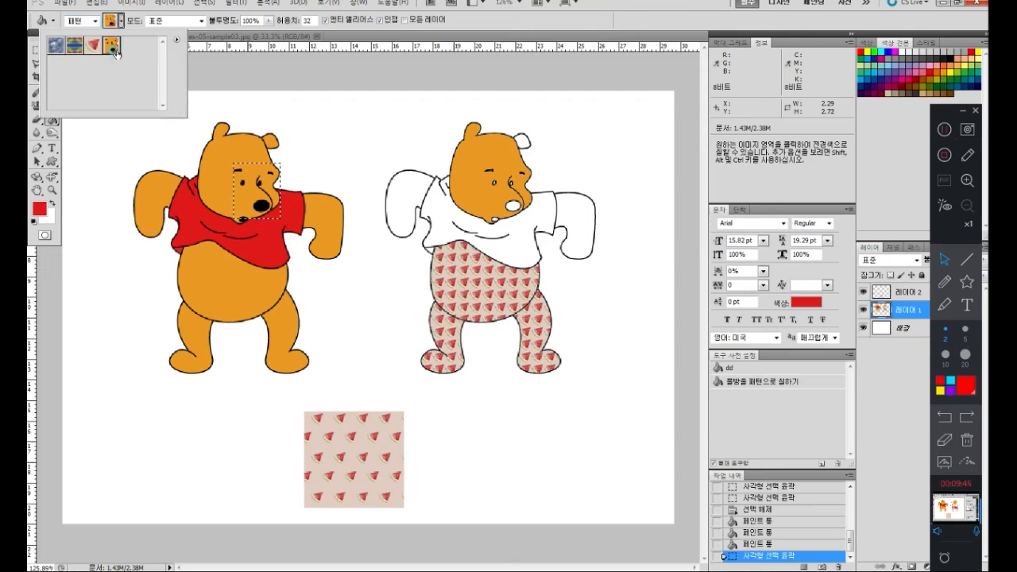
- Deselect, try filling the white background with the bear-face pattern, and revert the history to the outline bear's belly fill
{"action": "left_click", "coordinate": [303, 77]}
{"action": "key", "text": "ctrl+d"}
{"action": "left_click", "coordinate": [475, 238]}
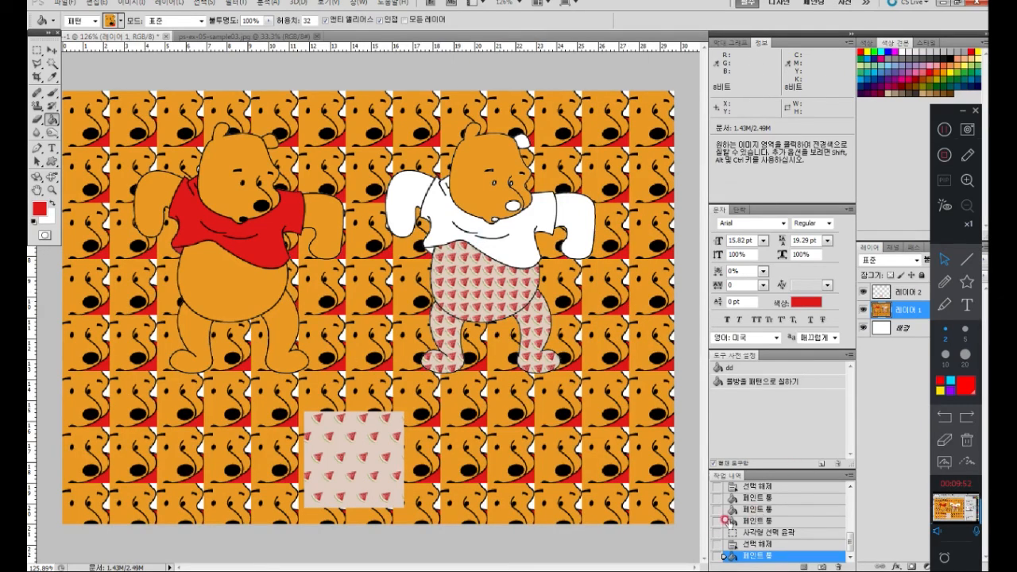
{"action": "left_click", "coordinate": [766, 499]}
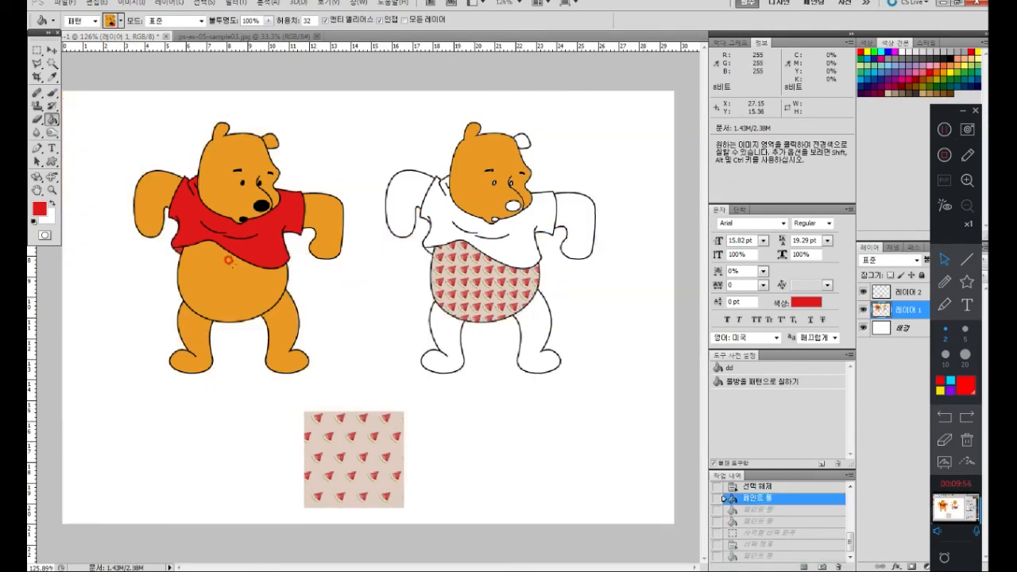
- Select one watermelon slice in the swatch with the Rectangular Marquee, try a Paint Bucket pattern fill inside it, and clear the selection
{"action": "left_click", "coordinate": [36, 50]}
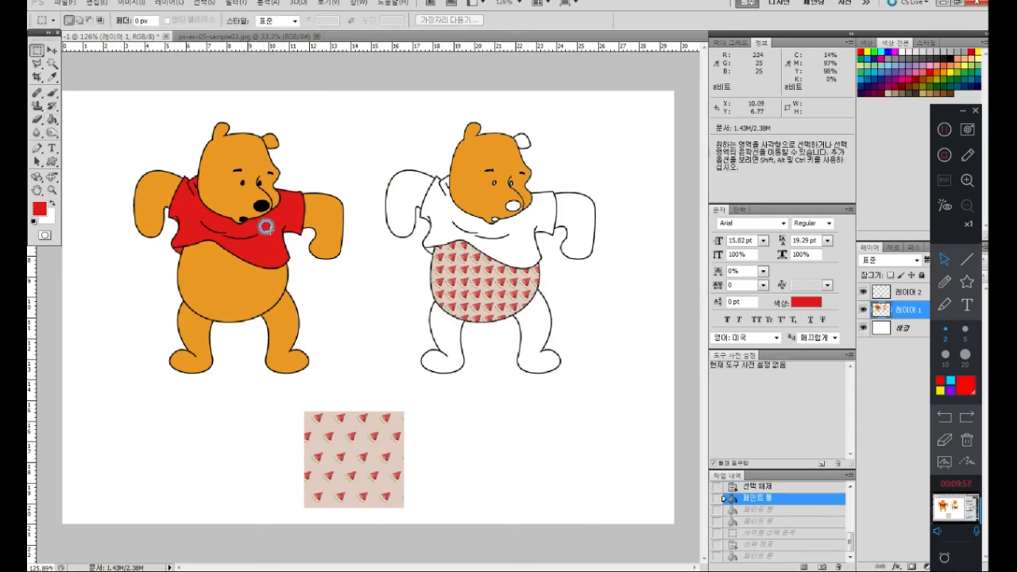
{"action": "left_click_drag", "start_coordinate": [328, 412], "coordinate": [347, 427]}
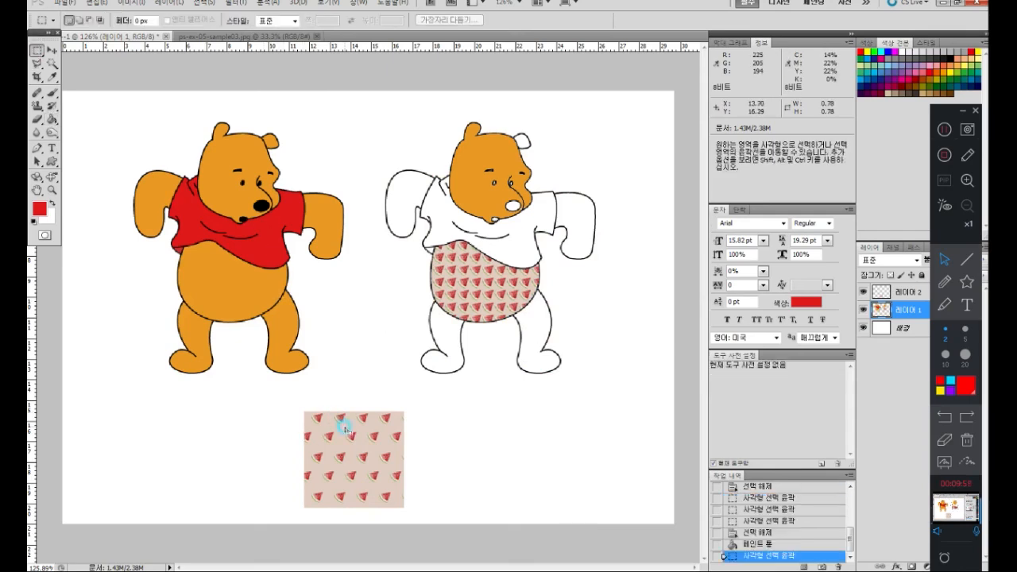
{"action": "left_click", "coordinate": [96, 2]}
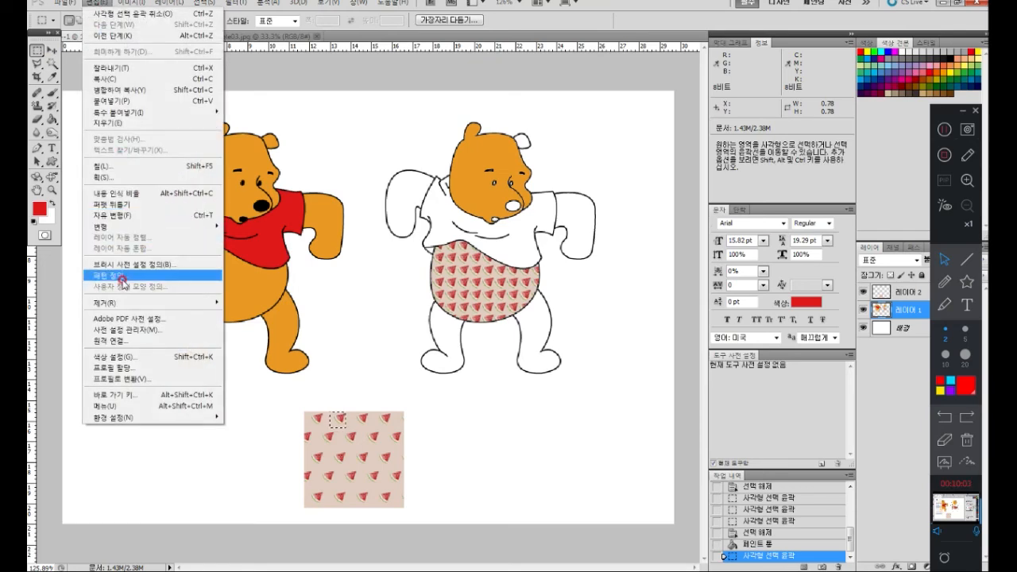
{"action": "left_click", "coordinate": [297, 36]}
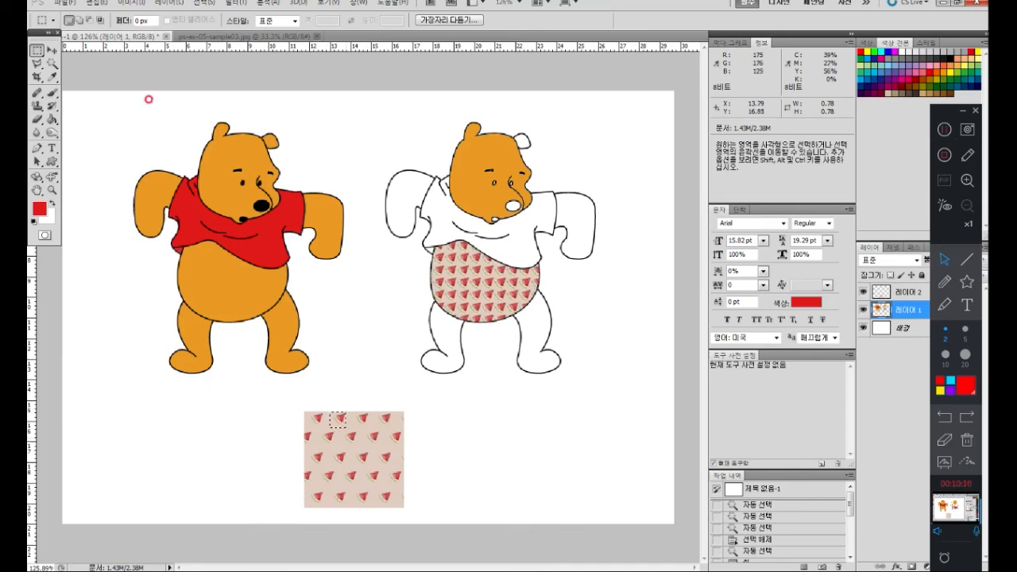
{"action": "left_click", "coordinate": [52, 119]}
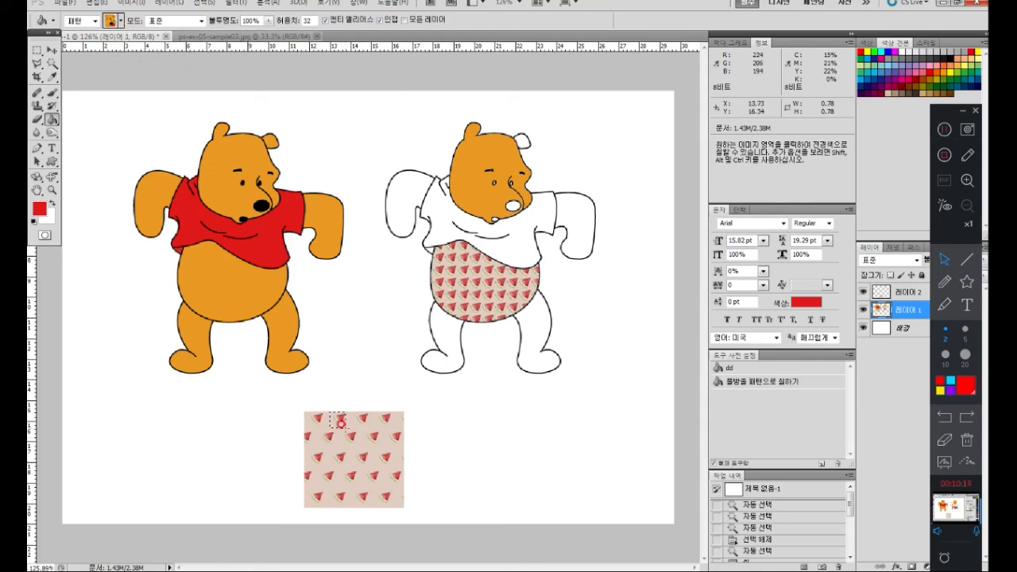
{"action": "left_click", "coordinate": [335, 422]}
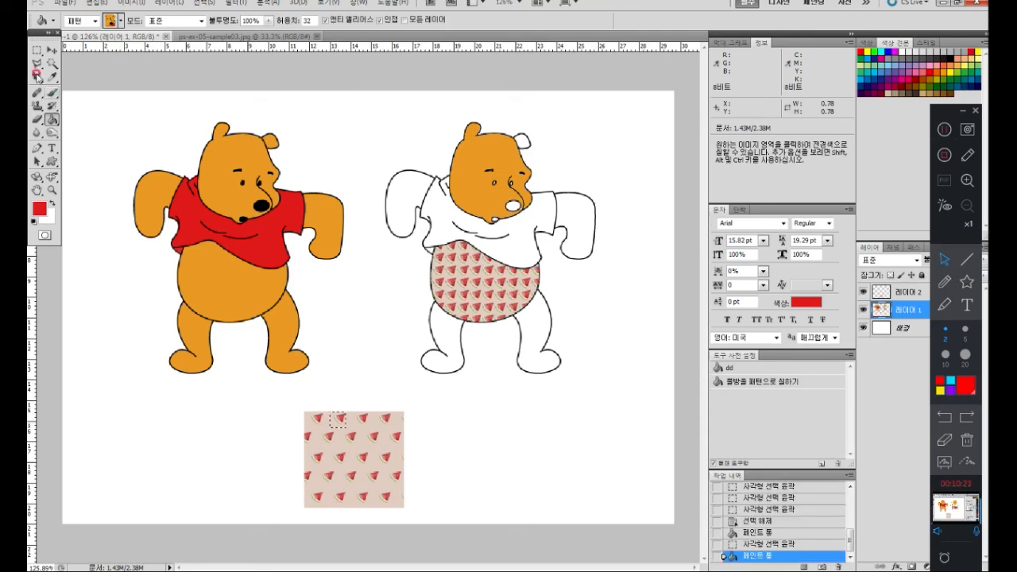
{"action": "left_click", "coordinate": [36, 50]}
{"action": "left_click", "coordinate": [309, 316]}
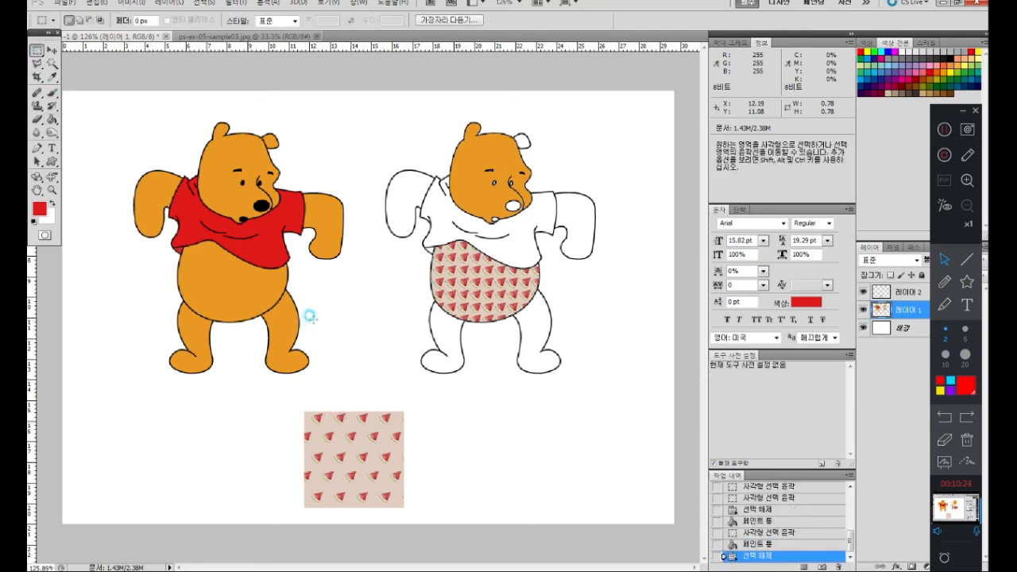
- Select a rectangle of about 3.95 by 4.30 between the bears above the watermelon swatch and fill it with the bear-face pattern
{"action": "left_click_drag", "start_coordinate": [315, 313], "coordinate": [392, 399]}
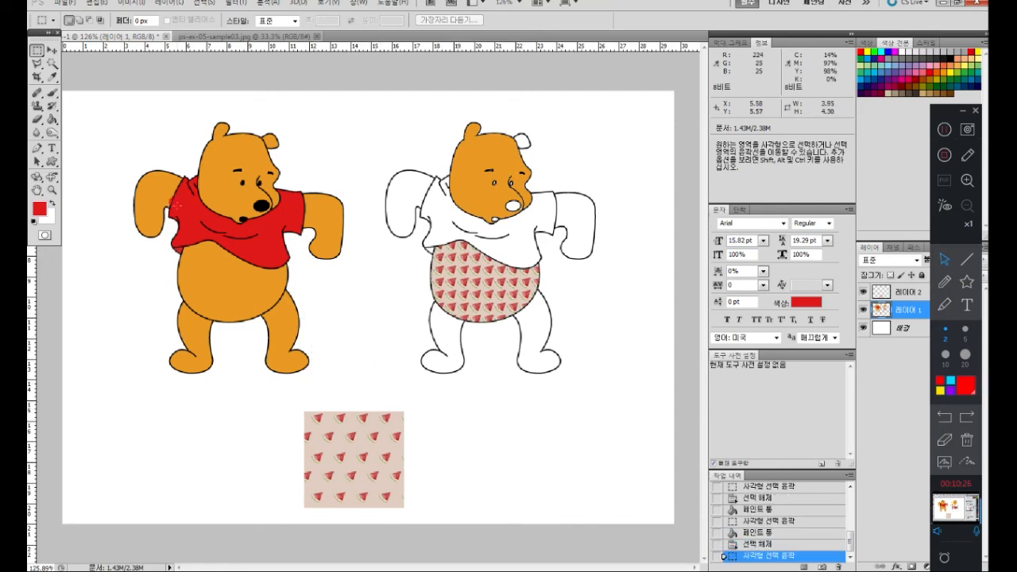
{"action": "left_click", "coordinate": [36, 65]}
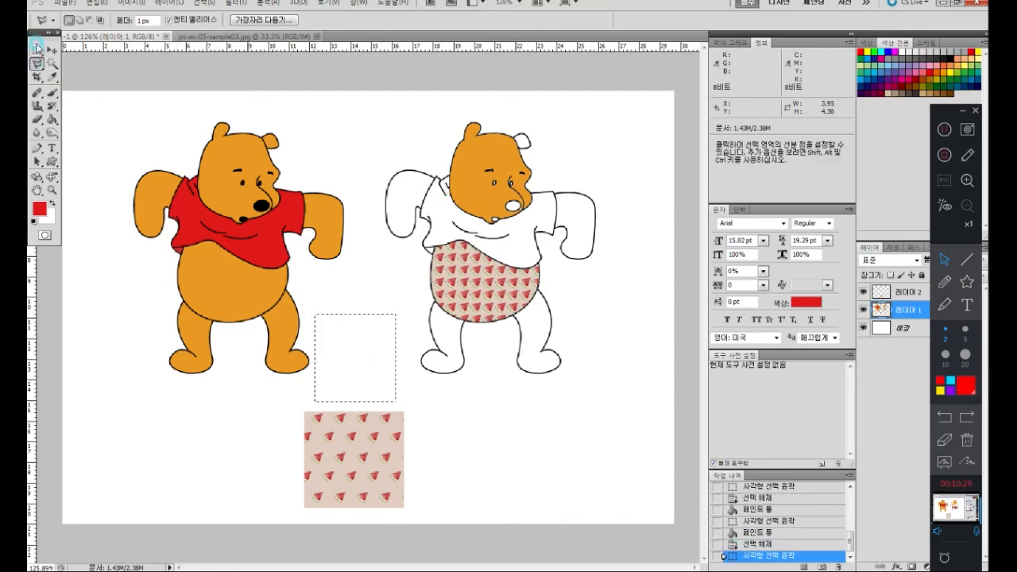
{"action": "left_click", "coordinate": [51, 118]}
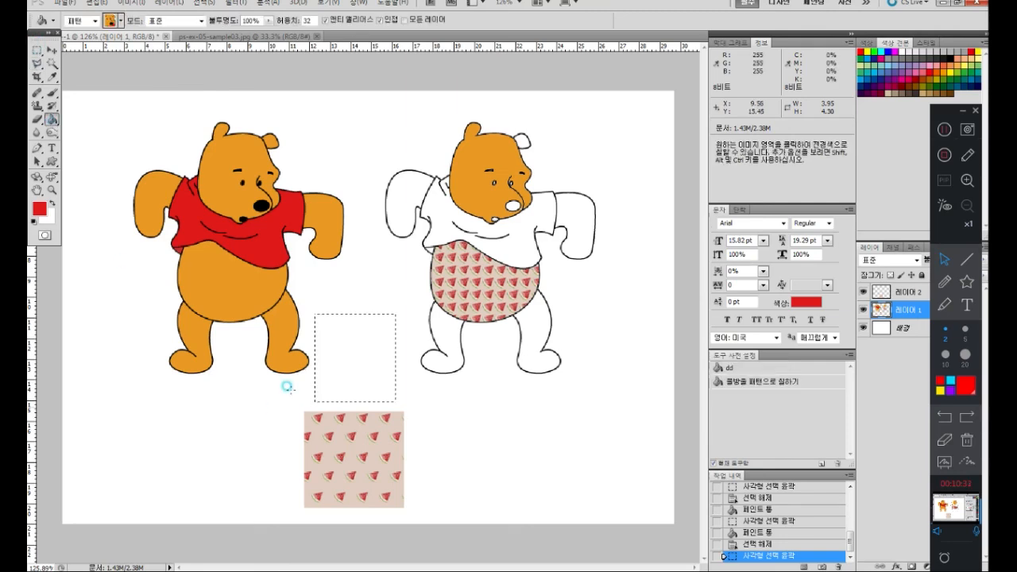
{"action": "left_click", "coordinate": [354, 350]}
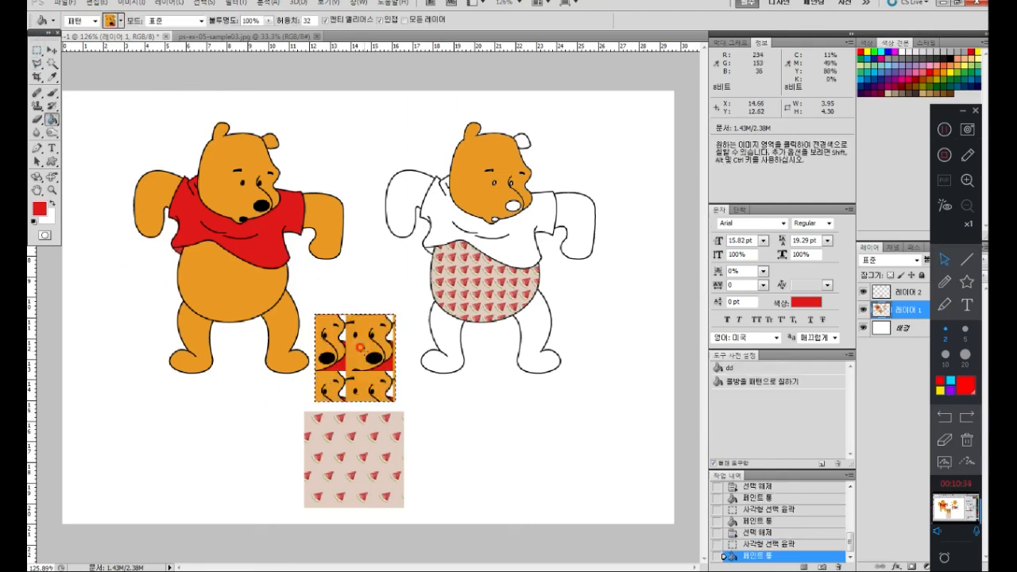